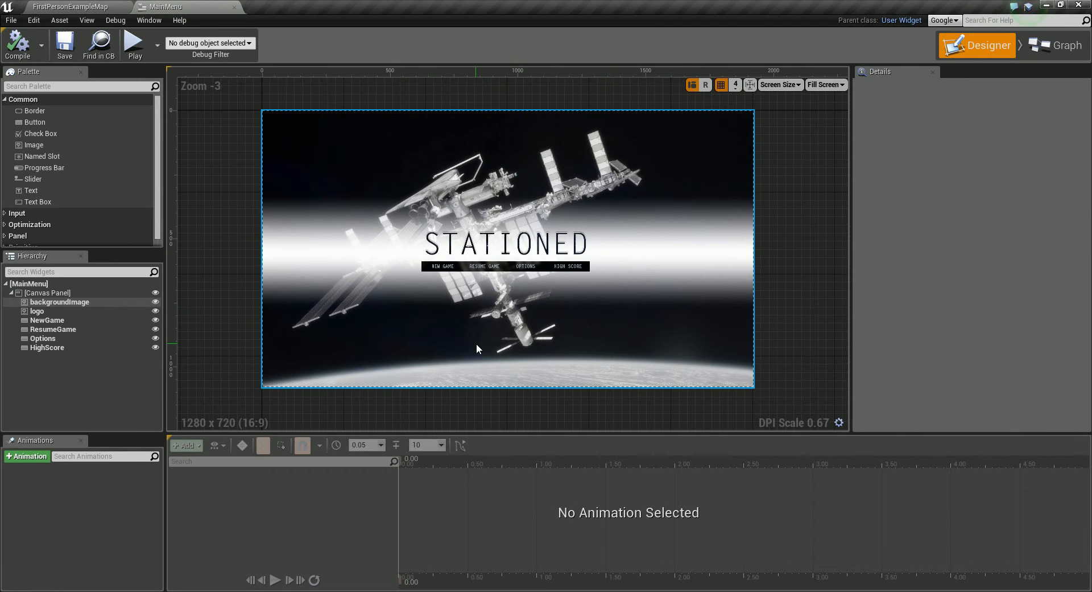
Inspect the NewGame and ResumeGame buttons in the widget layout, and test-play the FirstPersonExampleMap level.
click(439, 267)
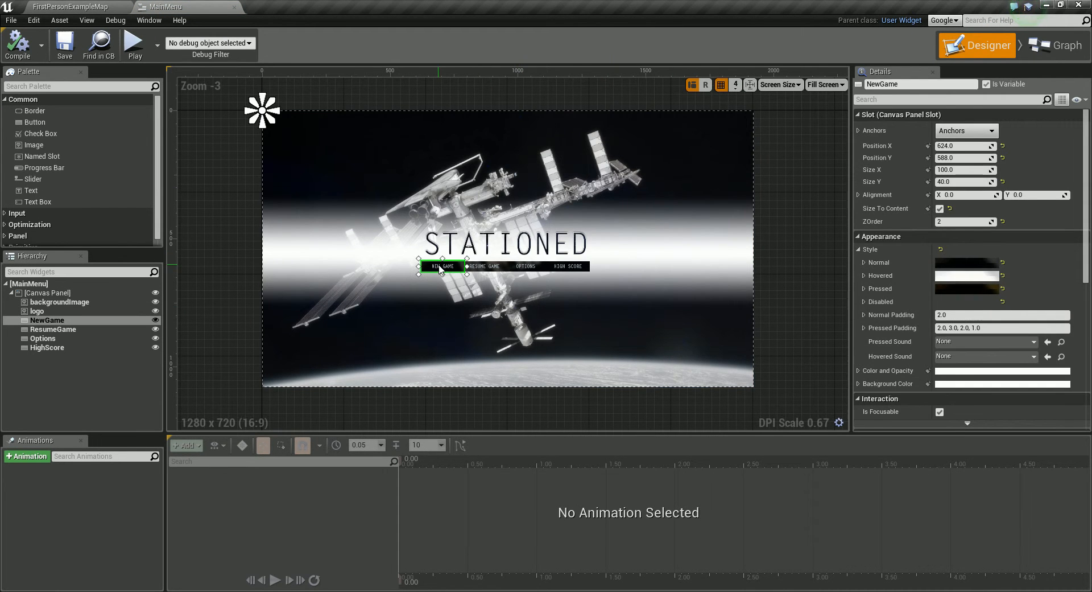
click(484, 267)
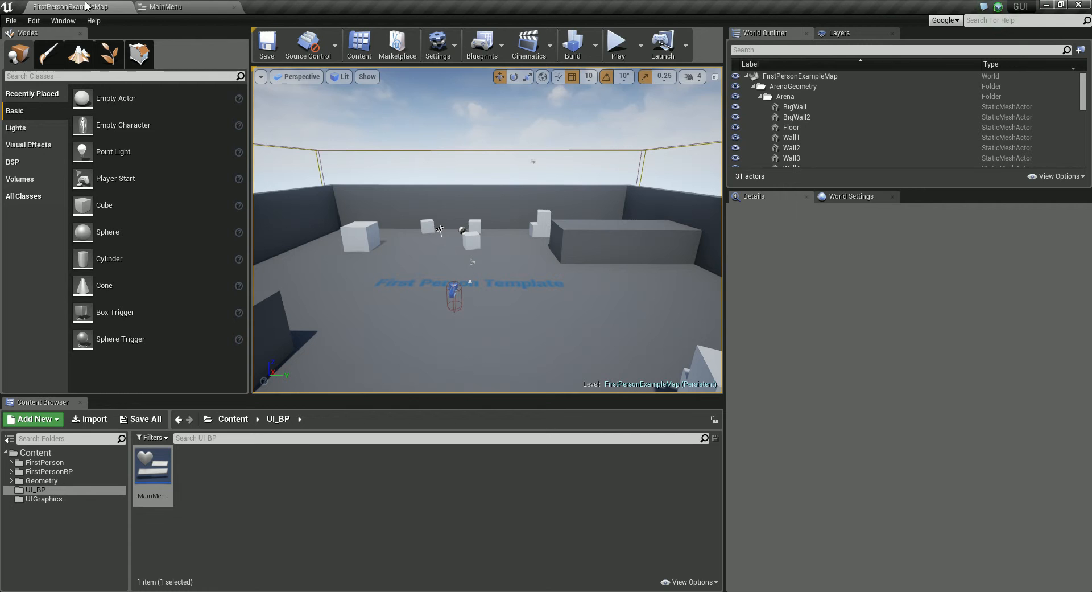
click(70, 6)
click(615, 57)
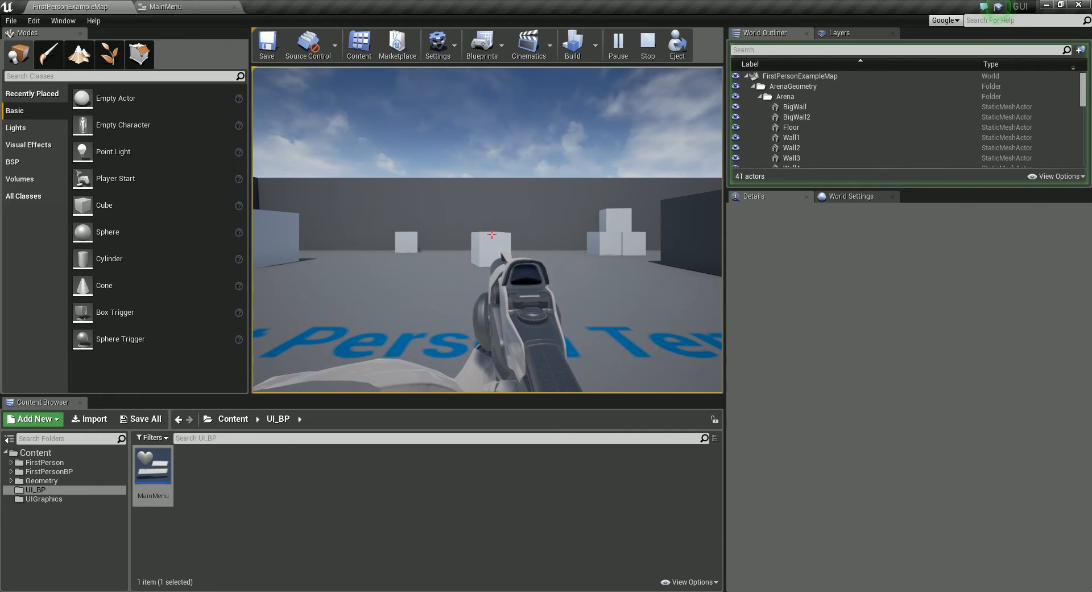
key(Escape)
Create a new empty level in the project.
click(34, 452)
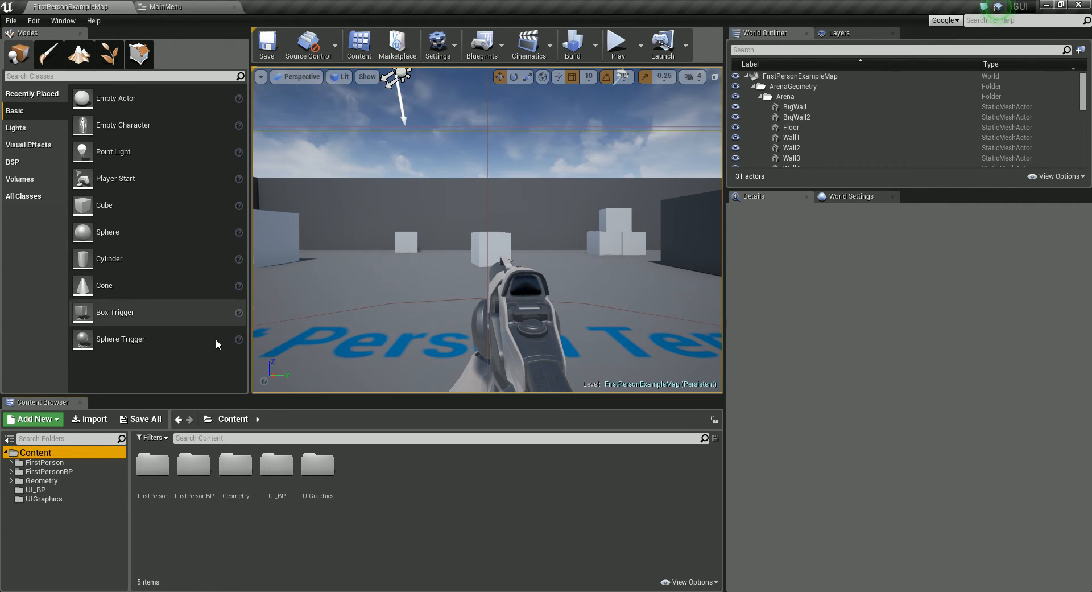
click(10, 21)
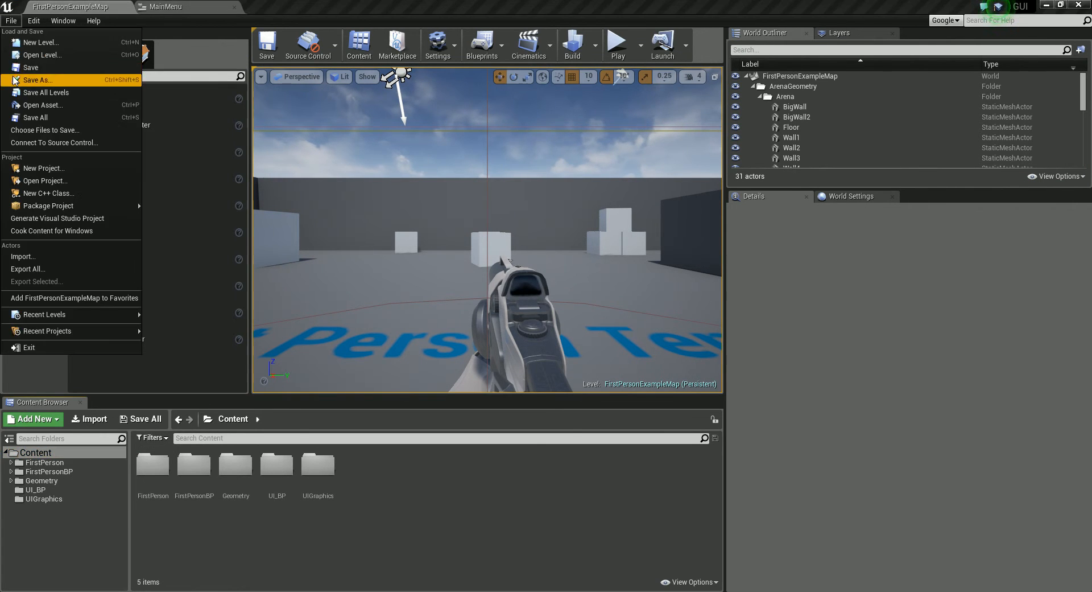
click(41, 45)
click(574, 255)
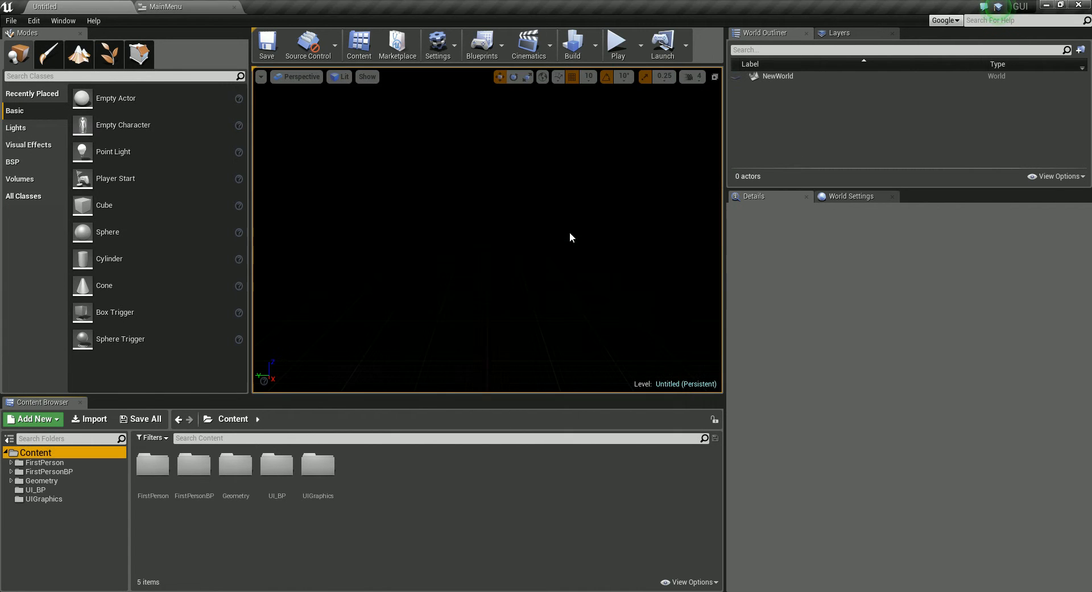
Save the new level as MainMenu in the Content folder.
click(10, 21)
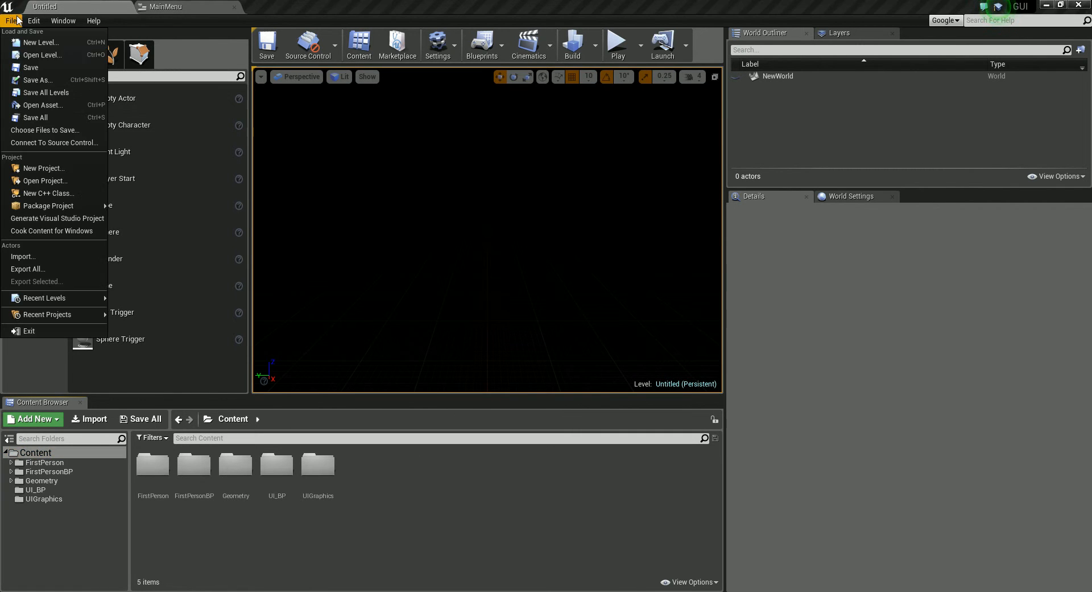
click(31, 68)
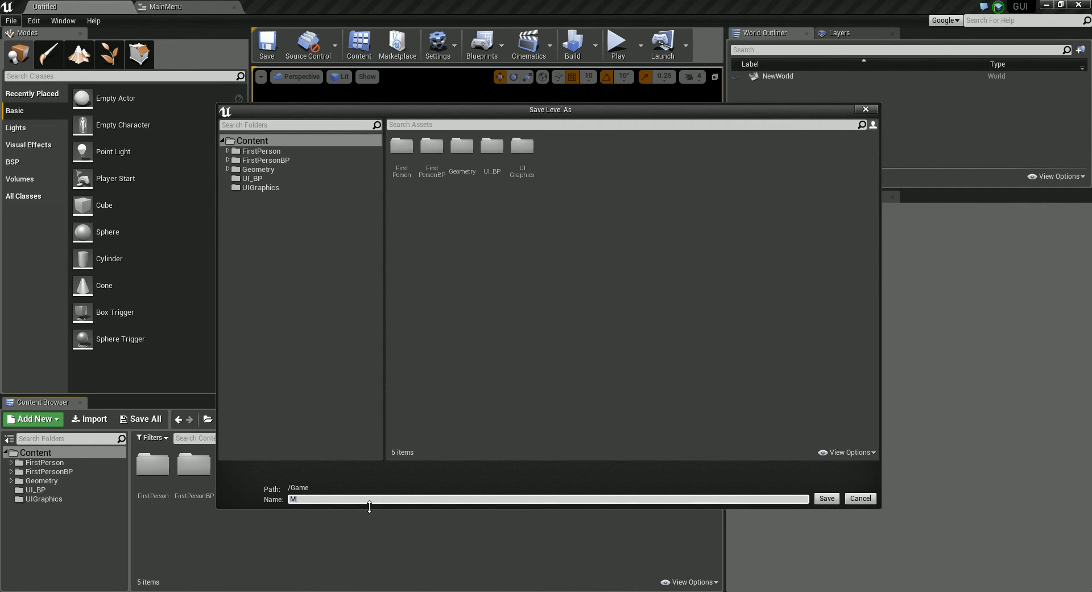
text(MainMenu)
key(Return)
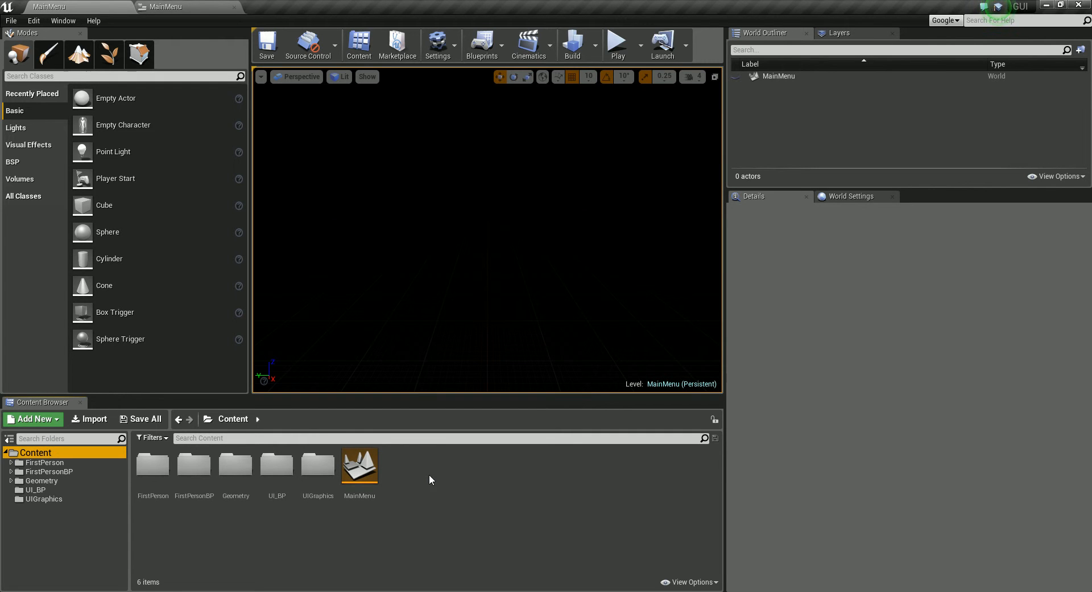
Create a new folder named levels inside the Content folder.
right_click(39, 453)
click(77, 407)
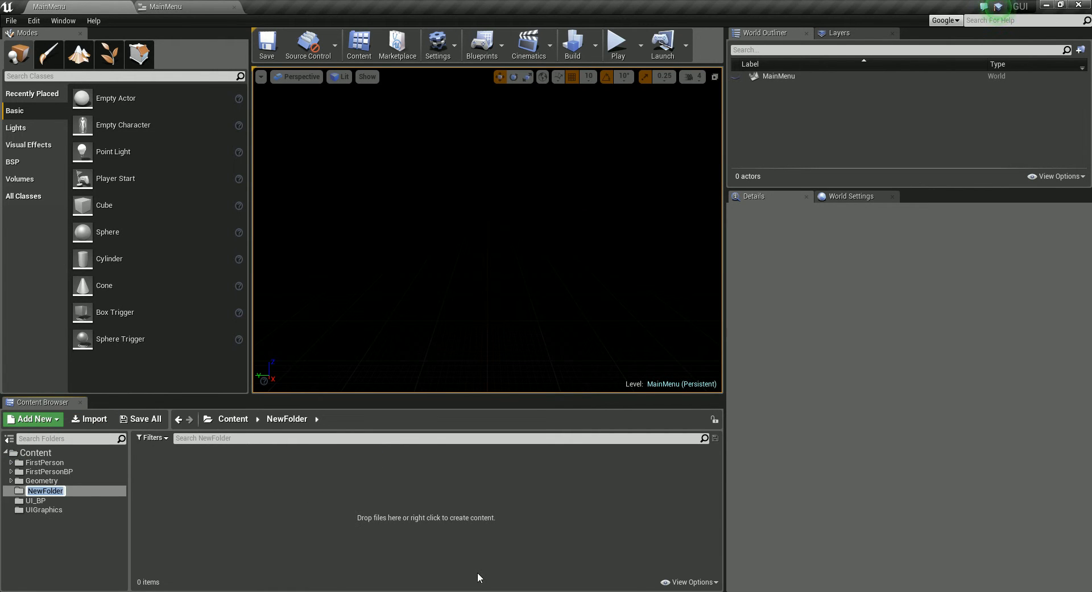
text(levels)
key(Return)
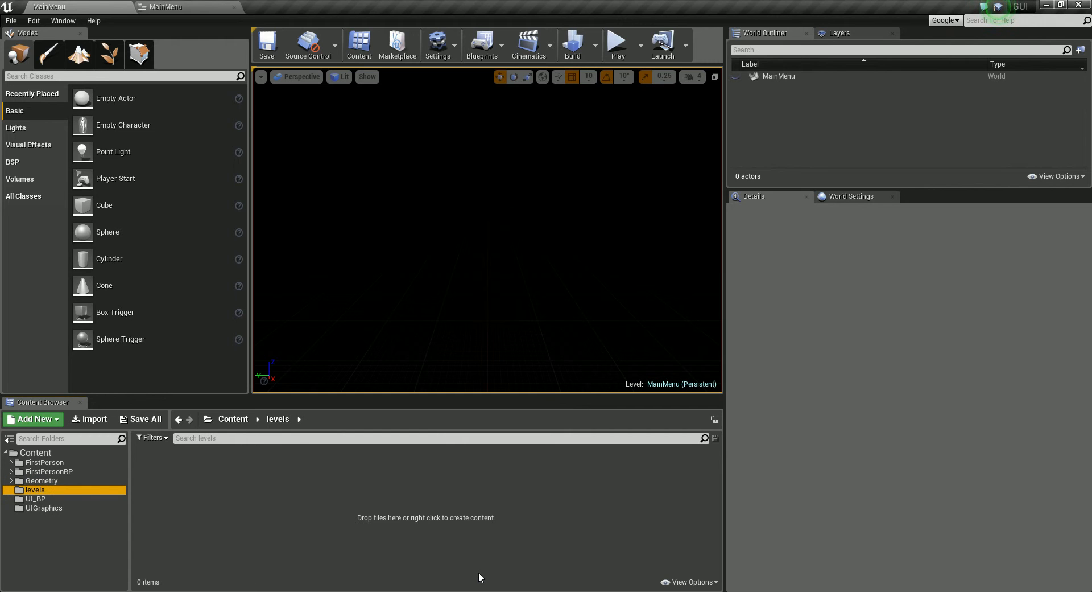
Move the MainMenu level from the Content folder into the levels folder.
click(36, 452)
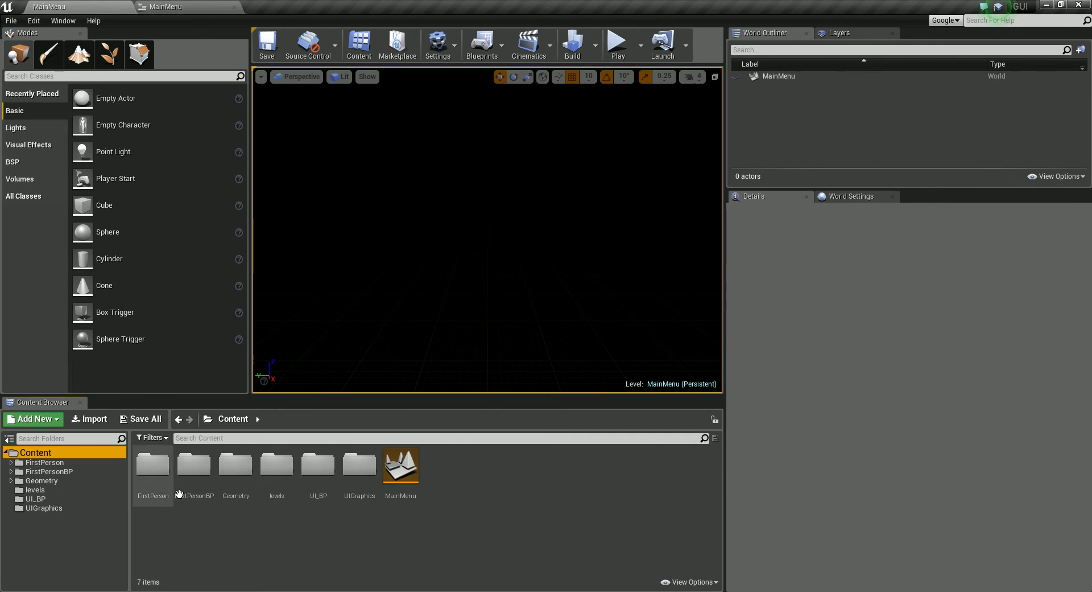
drag(401, 465, 40, 491)
click(85, 516)
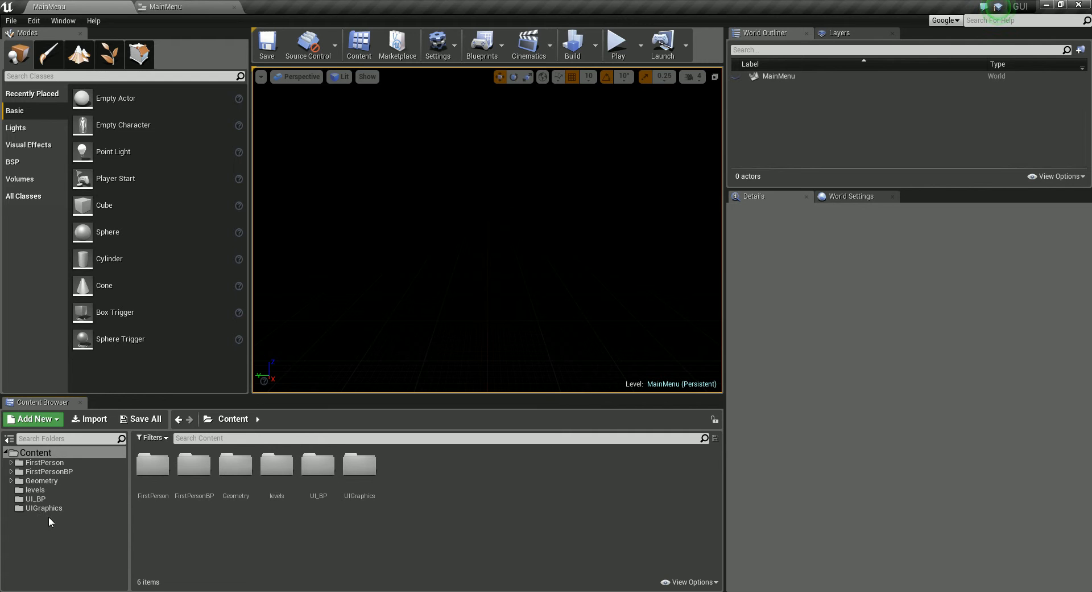
Move FirstPersonExampleMap from the FirstPersonBP Maps folder into the levels folder and display that folder's contents.
click(48, 471)
double_click(193, 472)
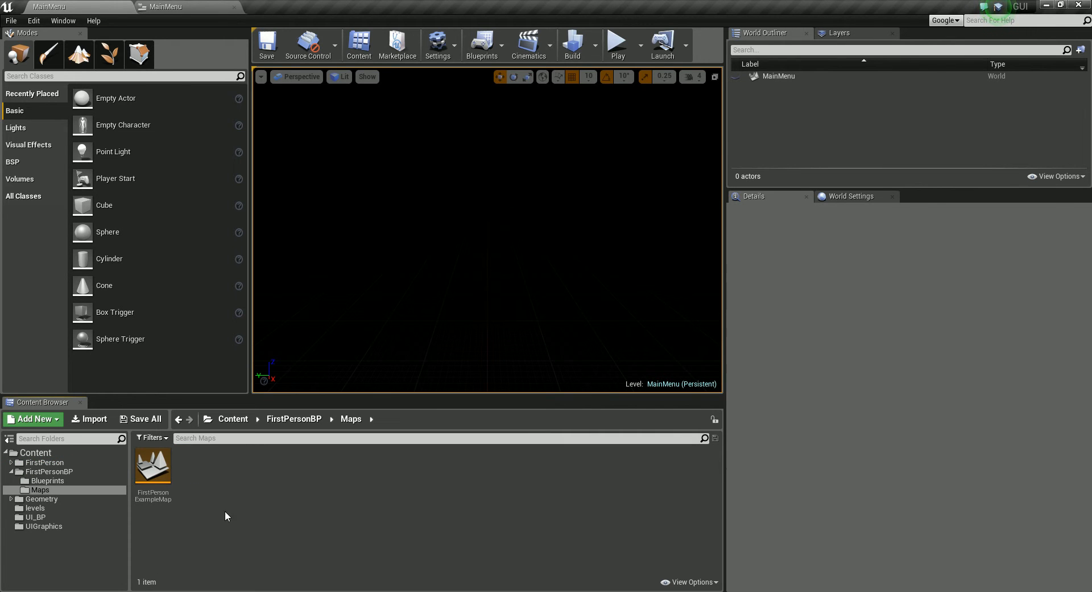
drag(154, 475, 40, 509)
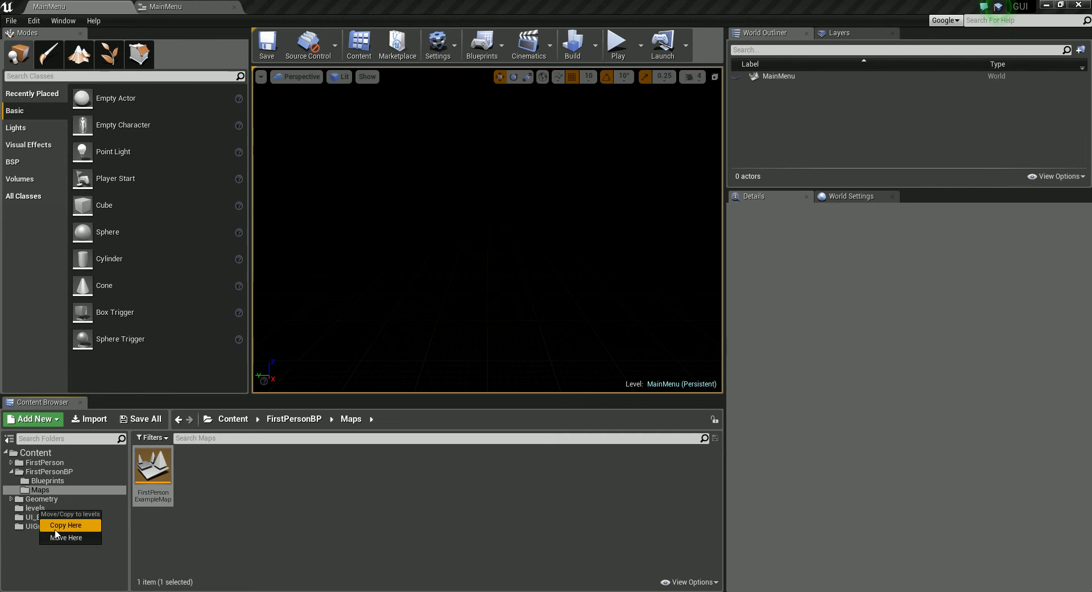
click(67, 538)
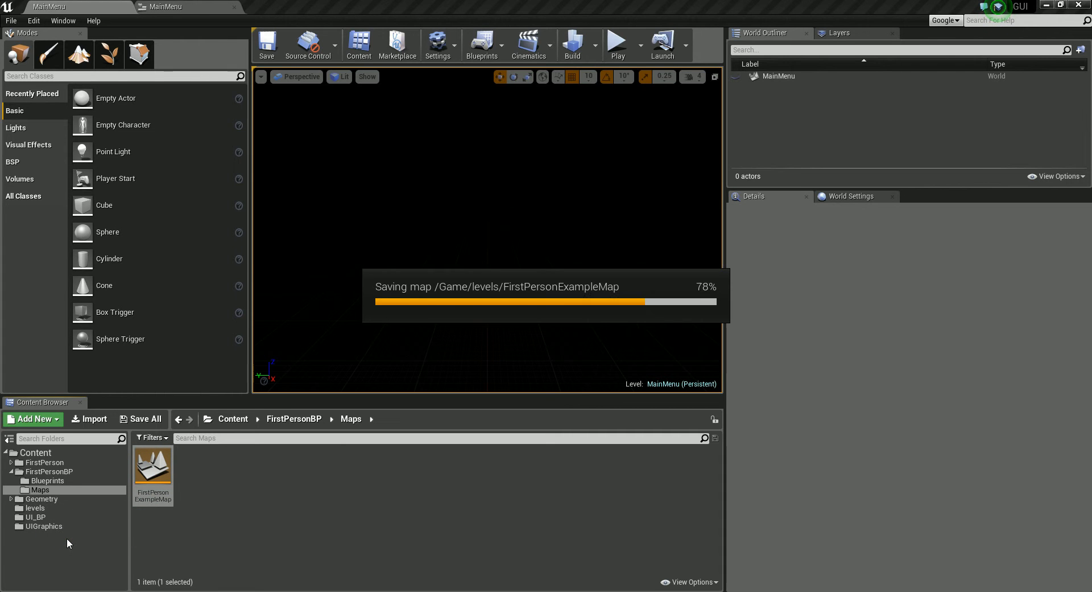
click(36, 511)
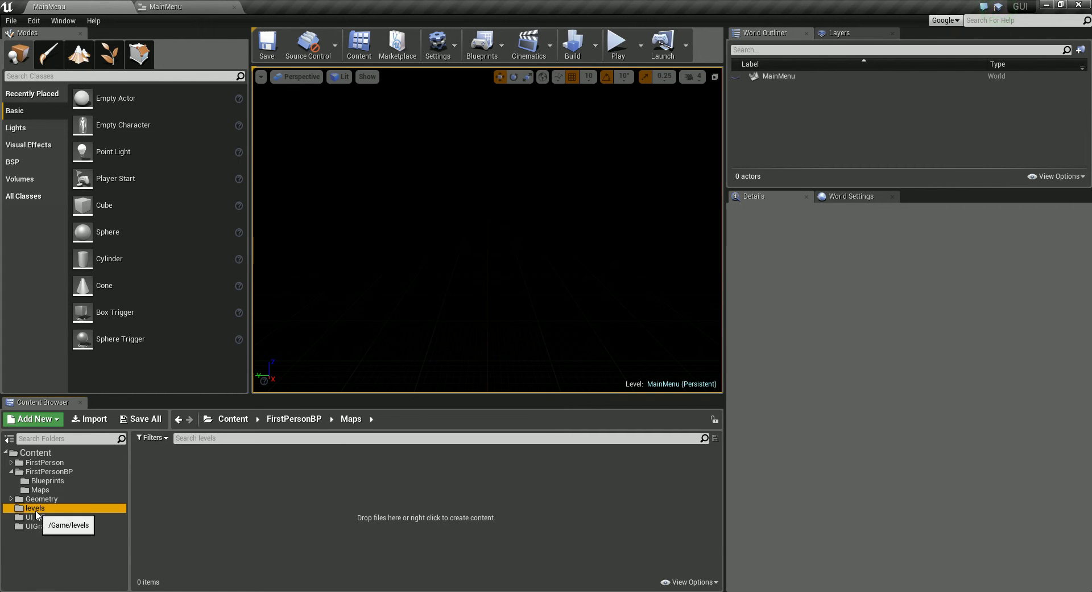
click(235, 518)
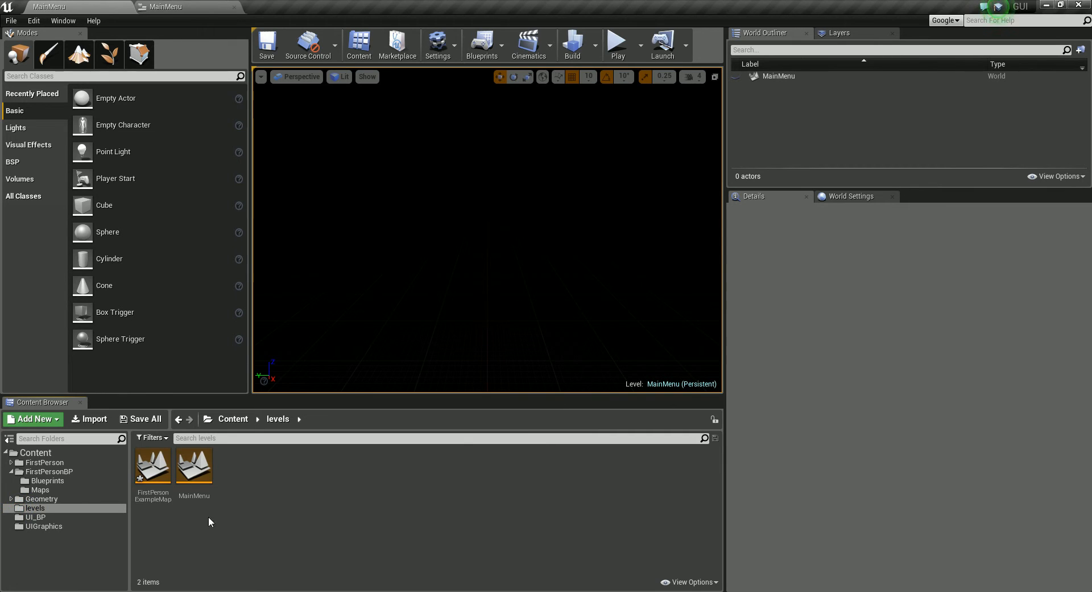
Open the FirstPersonExampleMap level from the levels folder, saving the pending content.
click(162, 474)
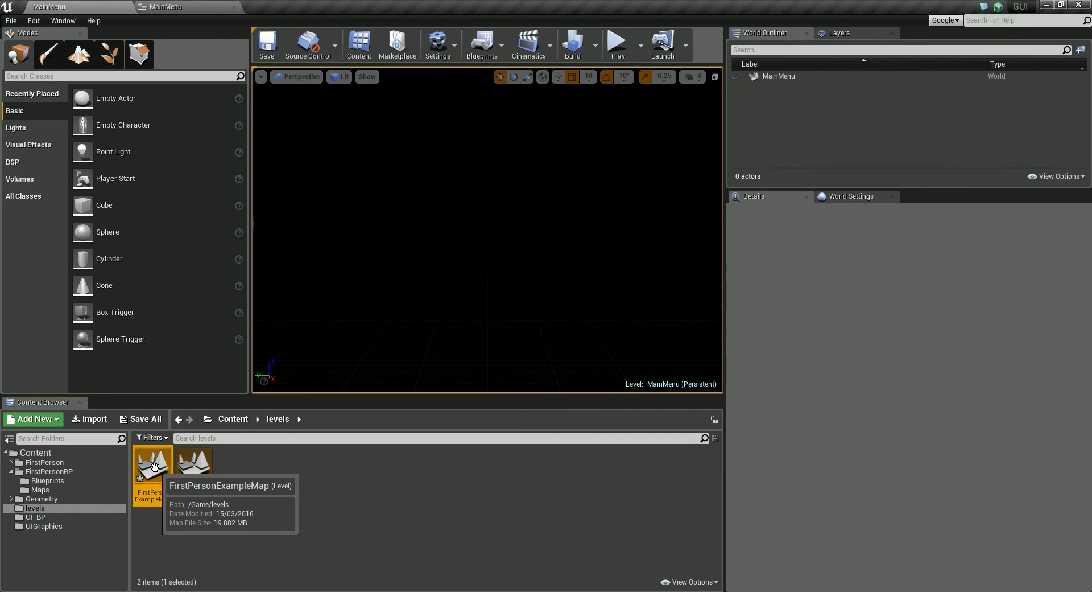
click(481, 46)
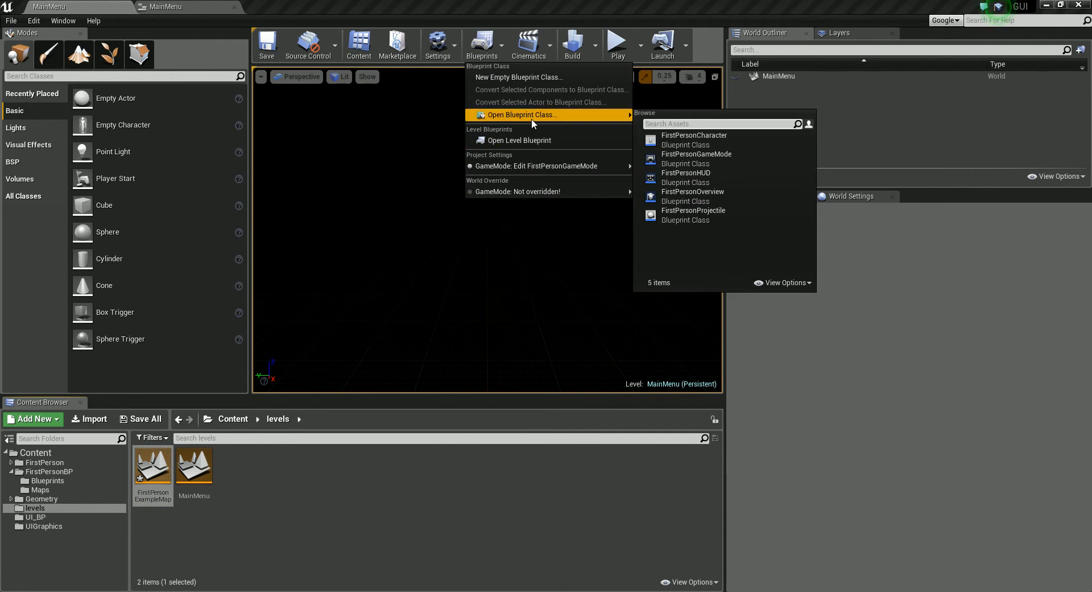
click(158, 498)
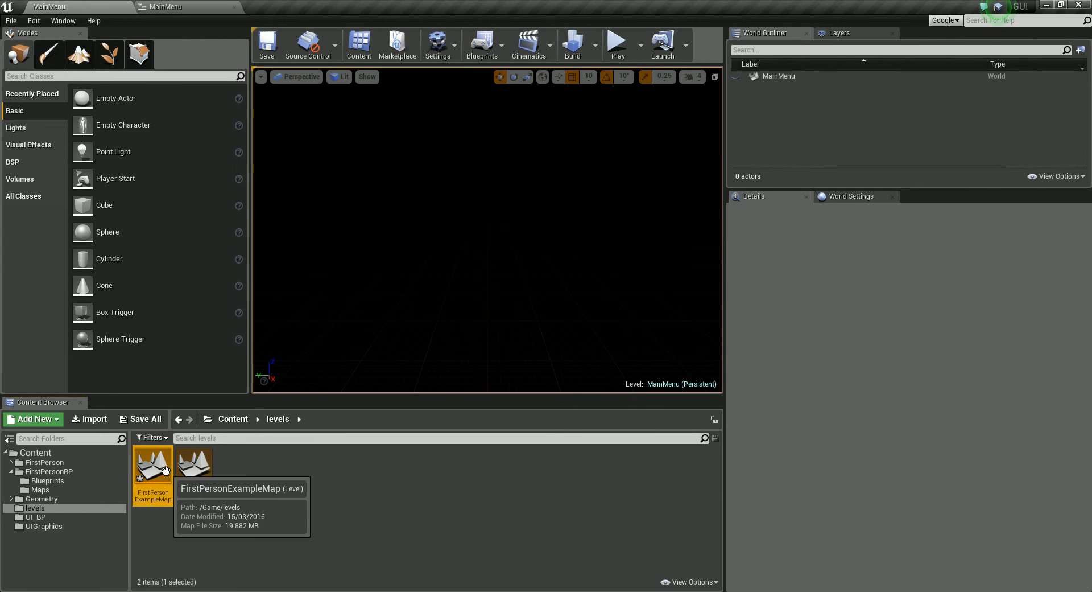
double_click(166, 479)
click(605, 425)
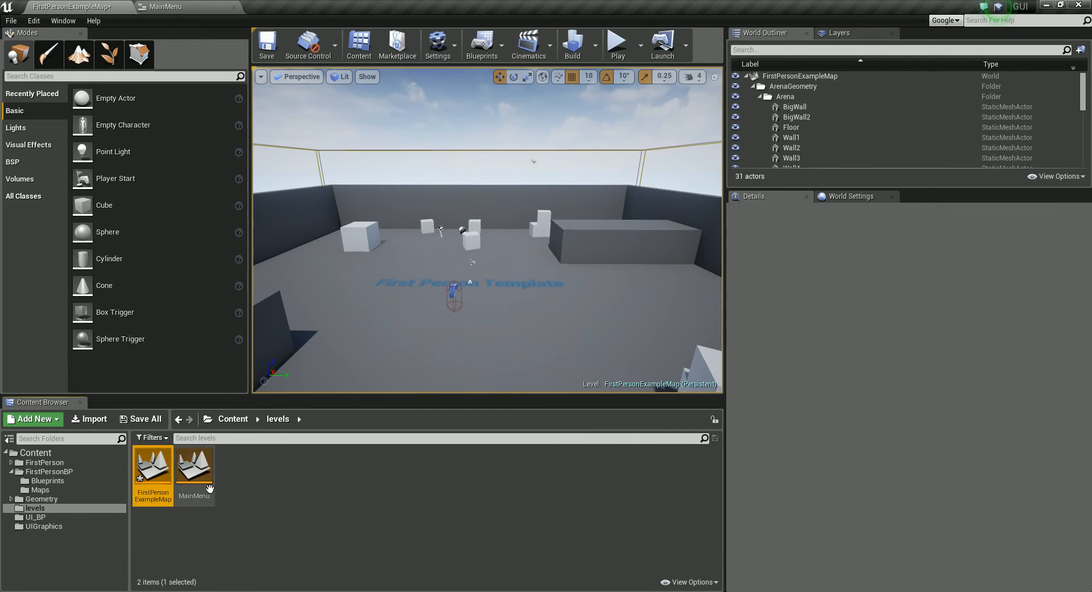
Open the MainMenu level, saving FirstPersonExampleMap on the way, and bring up its Level Blueprint.
double_click(202, 475)
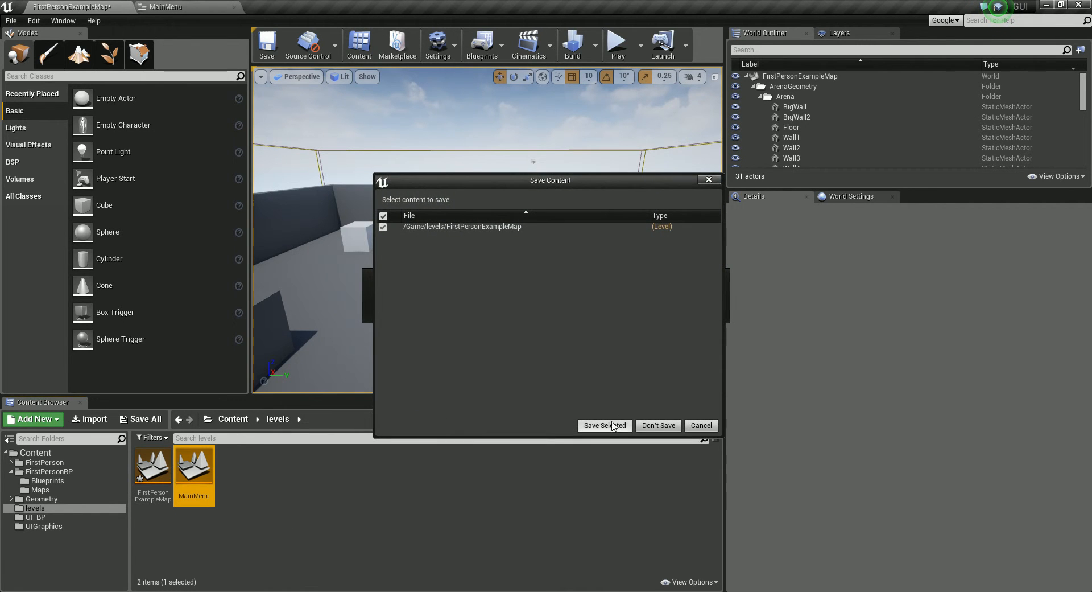
click(605, 427)
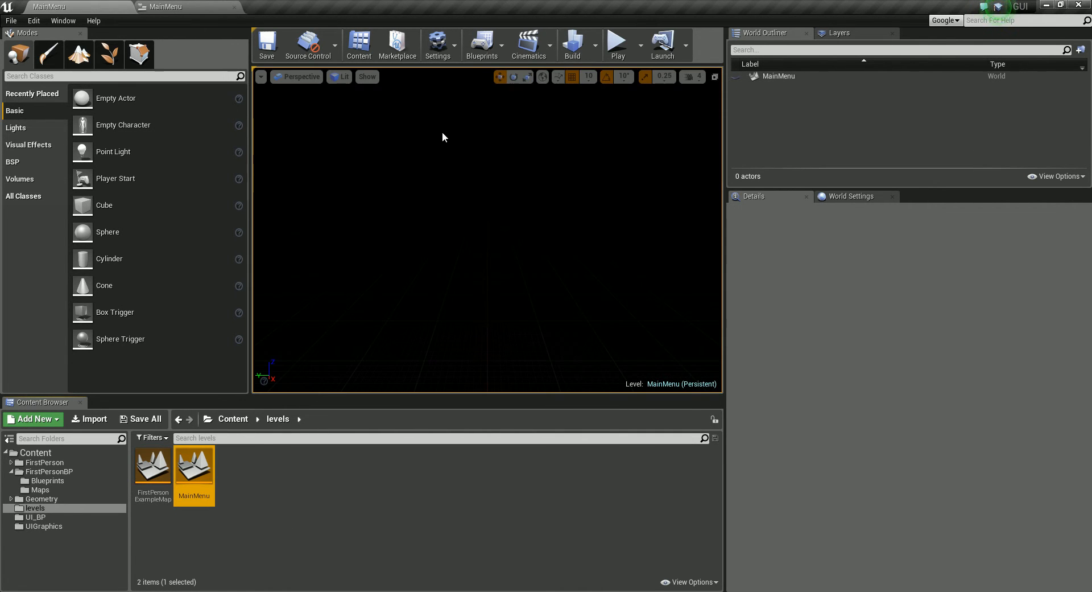
click(481, 46)
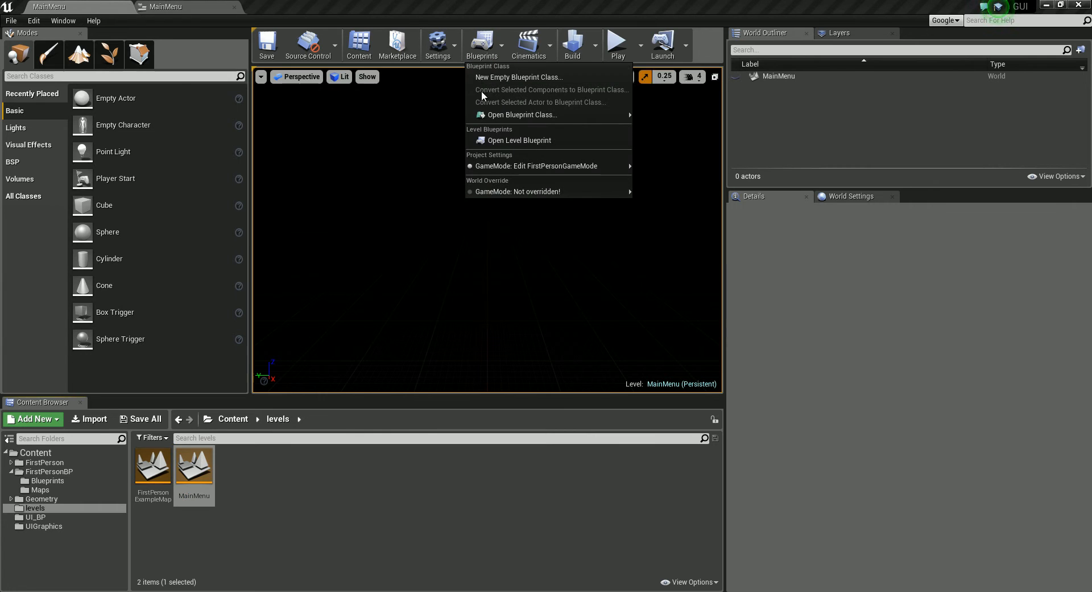
click(520, 141)
Delete the default Event Tick node from the level blueprint's event graph, keeping Event BeginPlay.
drag(596, 396, 699, 197)
key(Delete)
drag(604, 238, 285, 239)
click(370, 317)
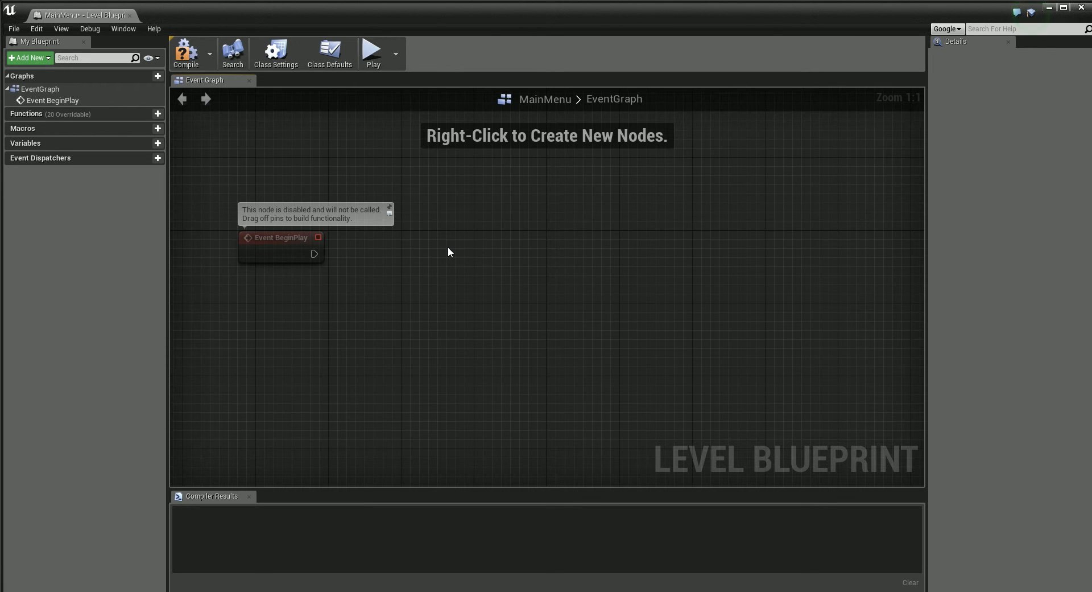
drag(311, 252, 428, 256)
text(add)
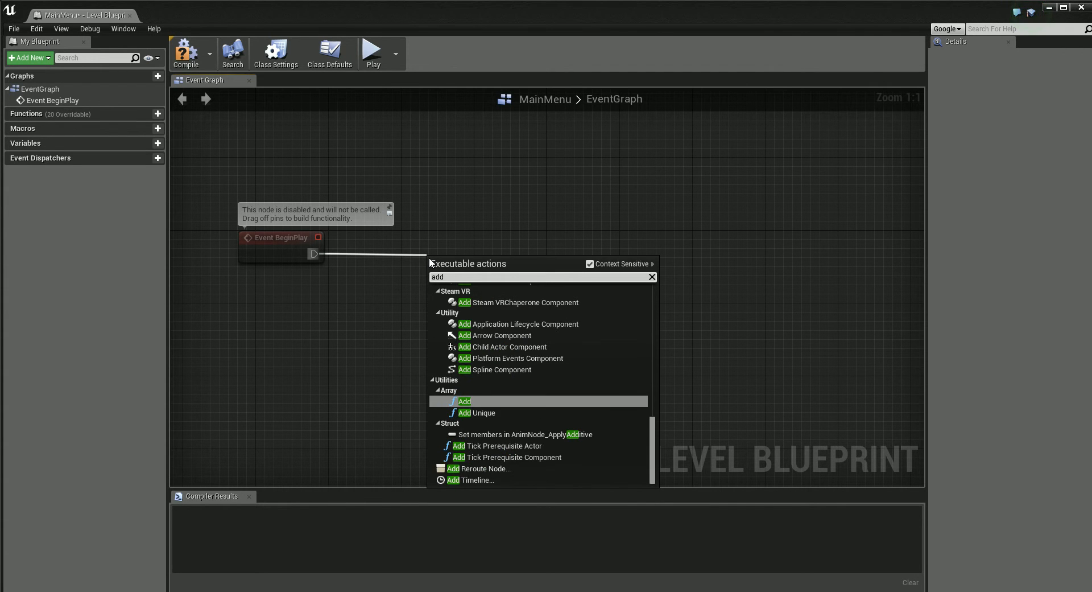
text(to)
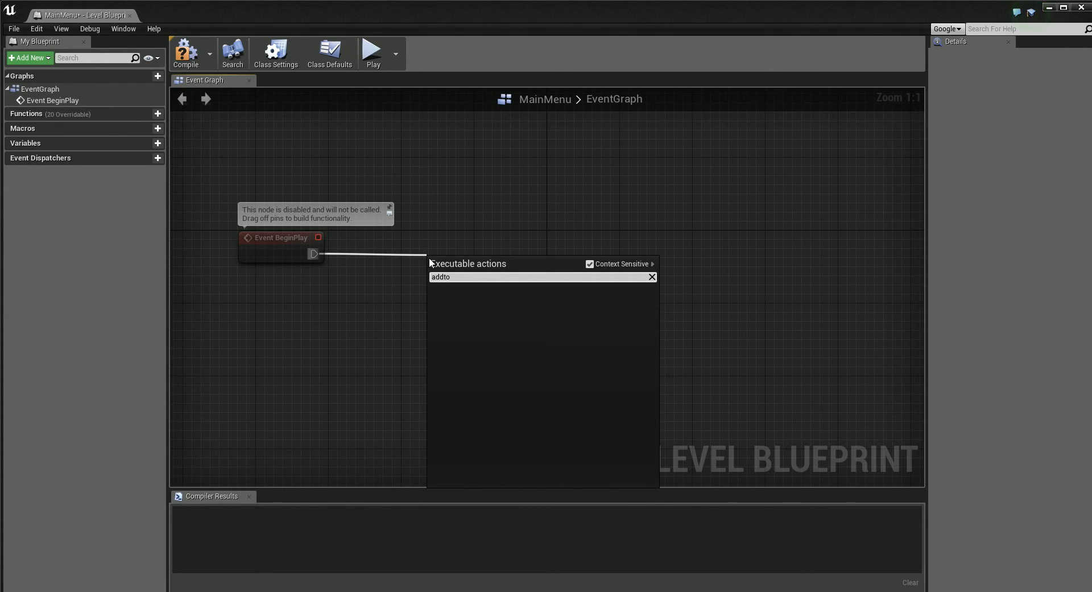
click(515, 221)
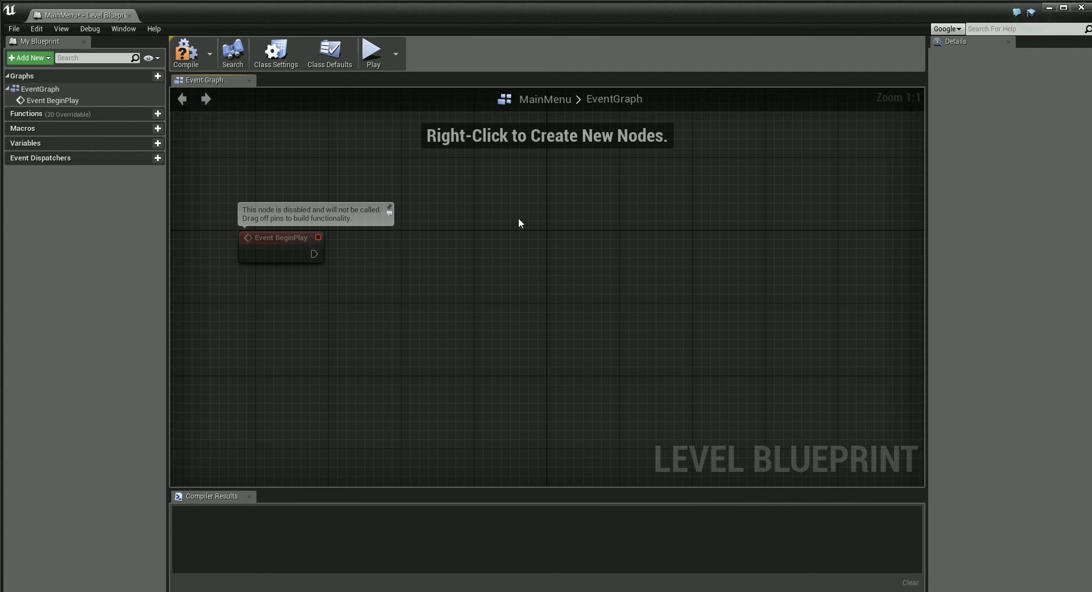
Add a Create Widget node to the event graph and place it beside the Event BeginPlay node.
drag(290, 243, 299, 244)
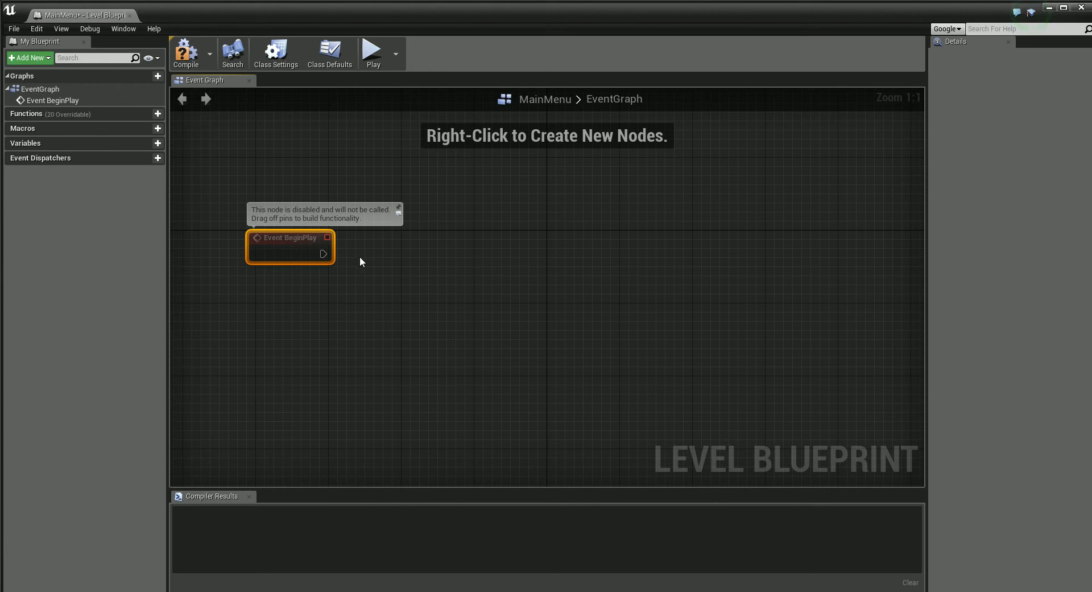
right_click(384, 250)
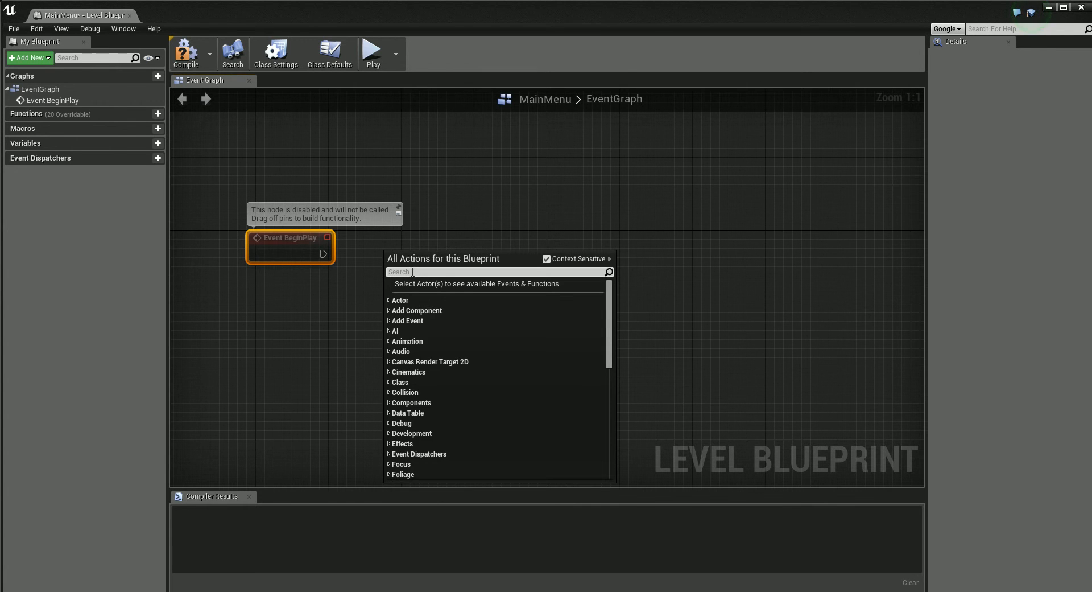
text(widg)
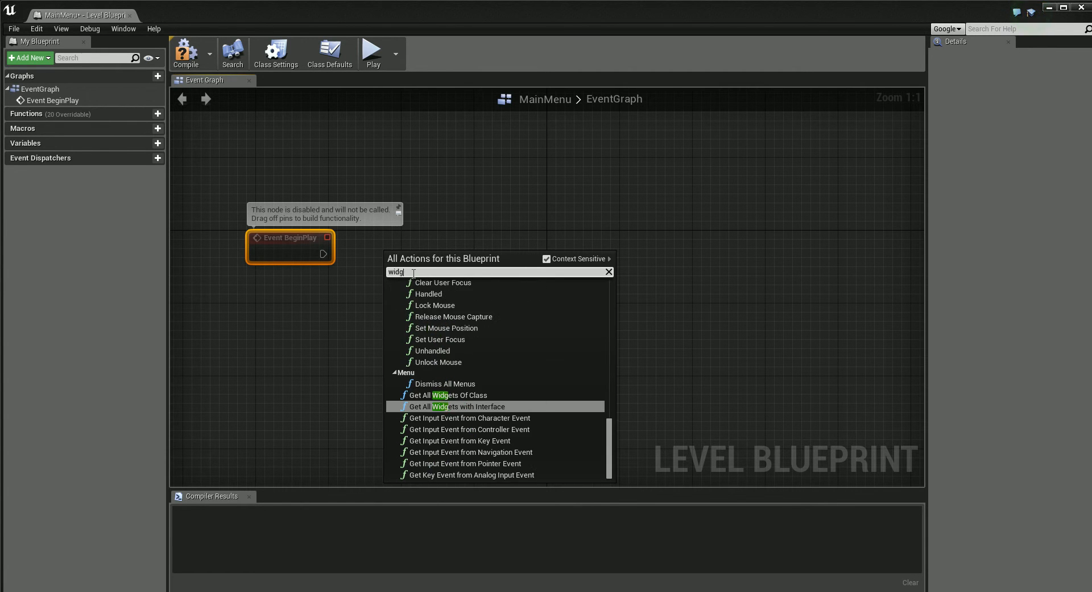
text(et)
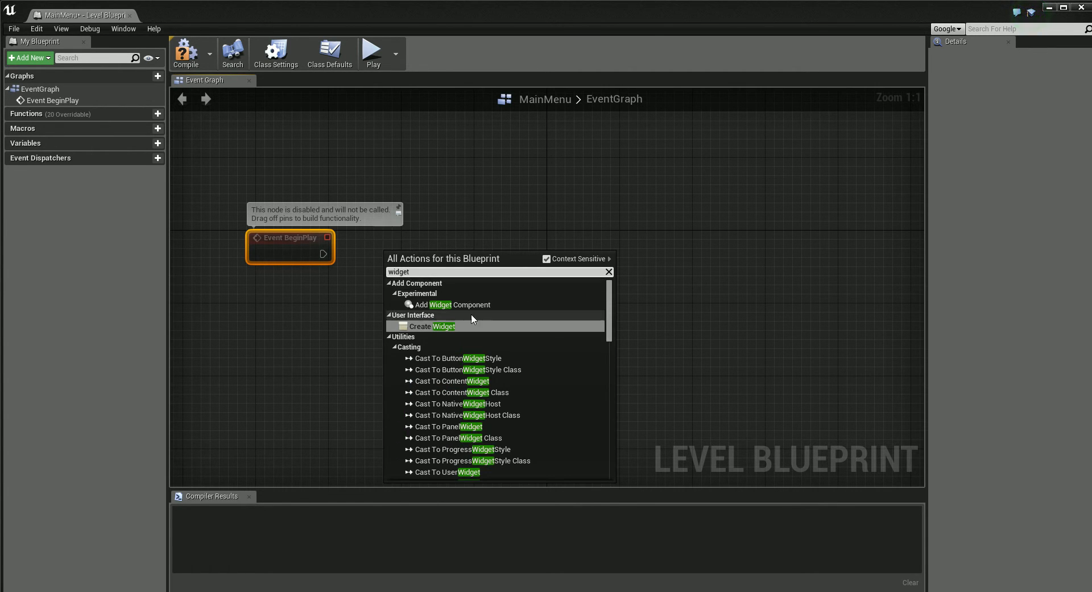
click(433, 326)
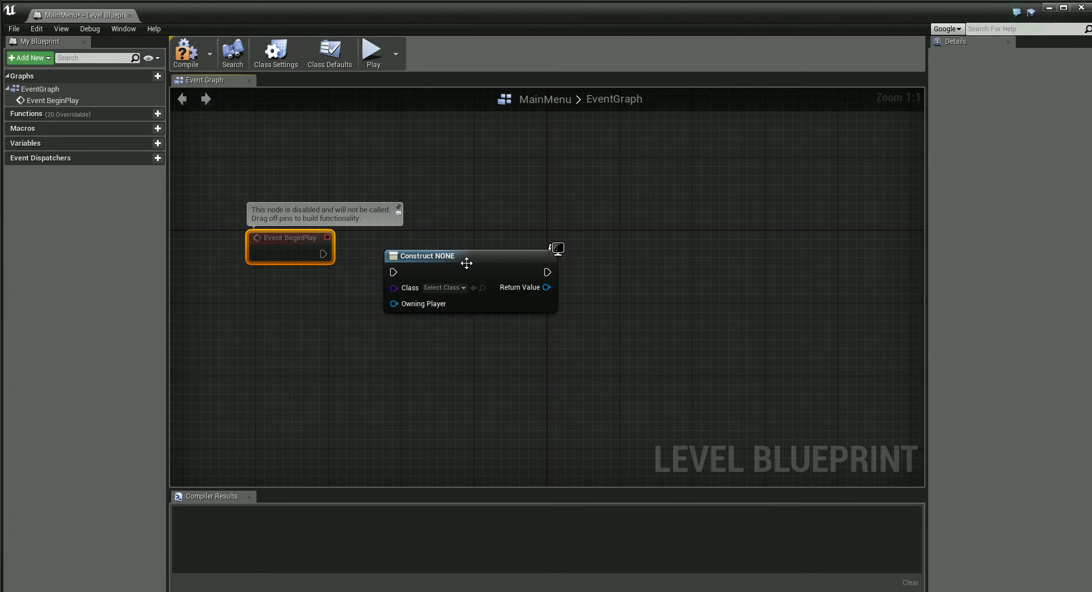
drag(468, 261, 486, 233)
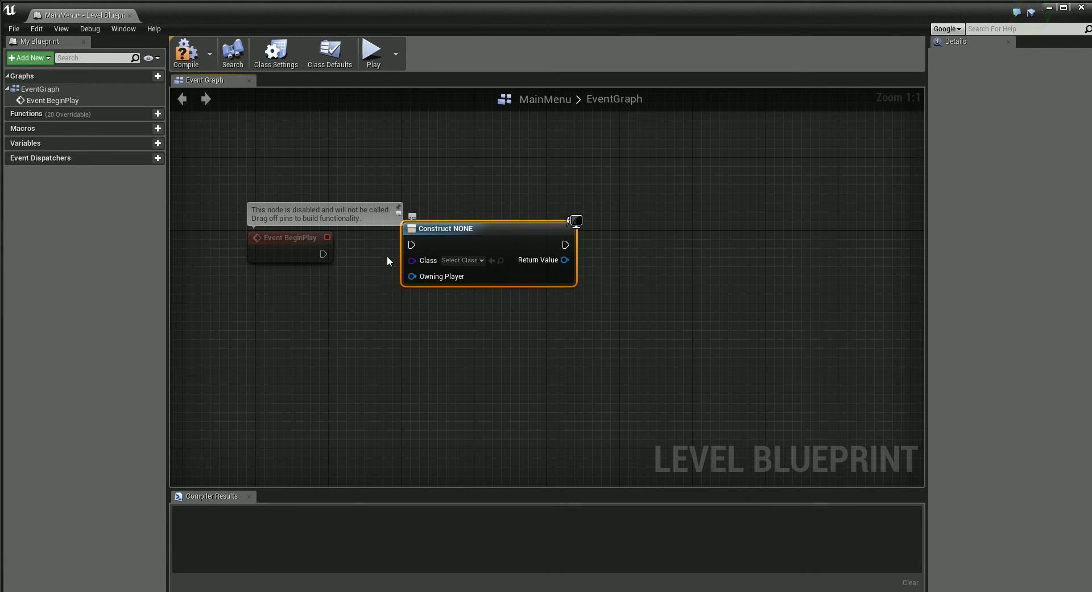
Connect Event BeginPlay to the Create Widget node, align the two nodes, and set the widget class to MainMenu.
drag(321, 253, 447, 237)
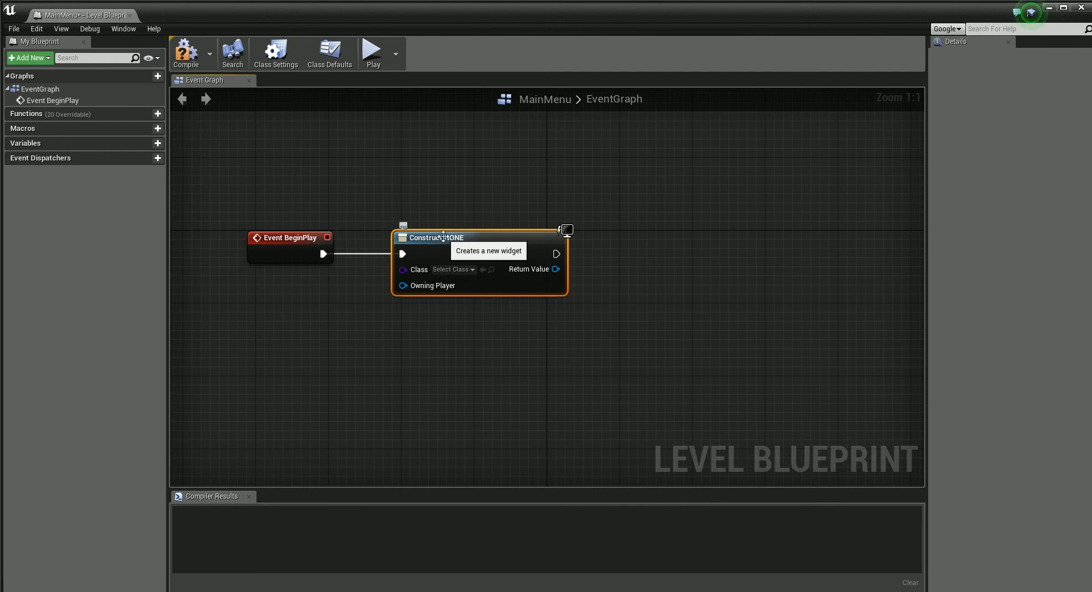
click(471, 270)
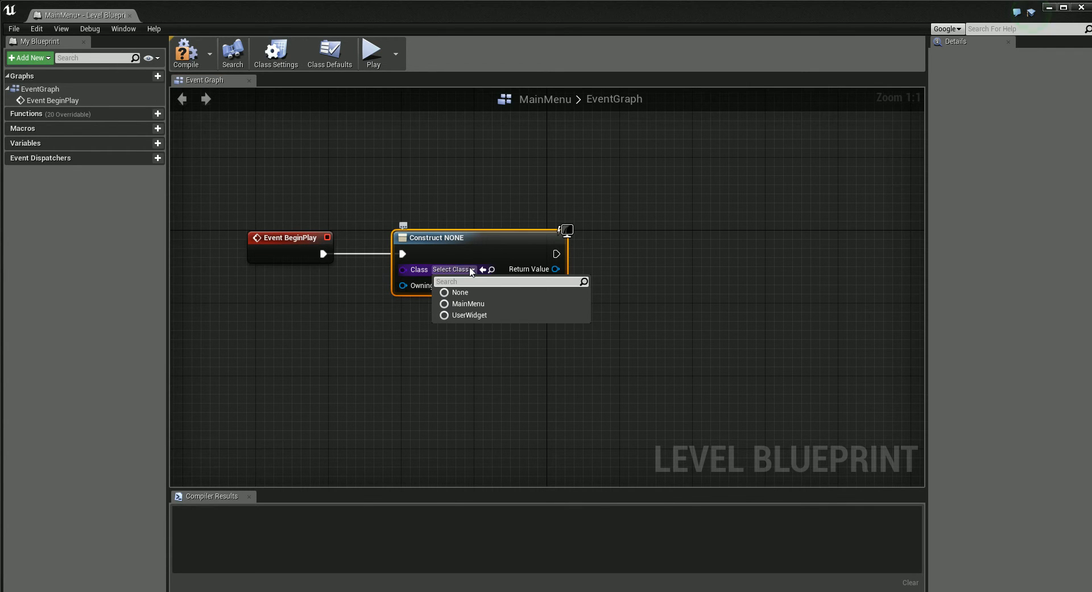
click(478, 303)
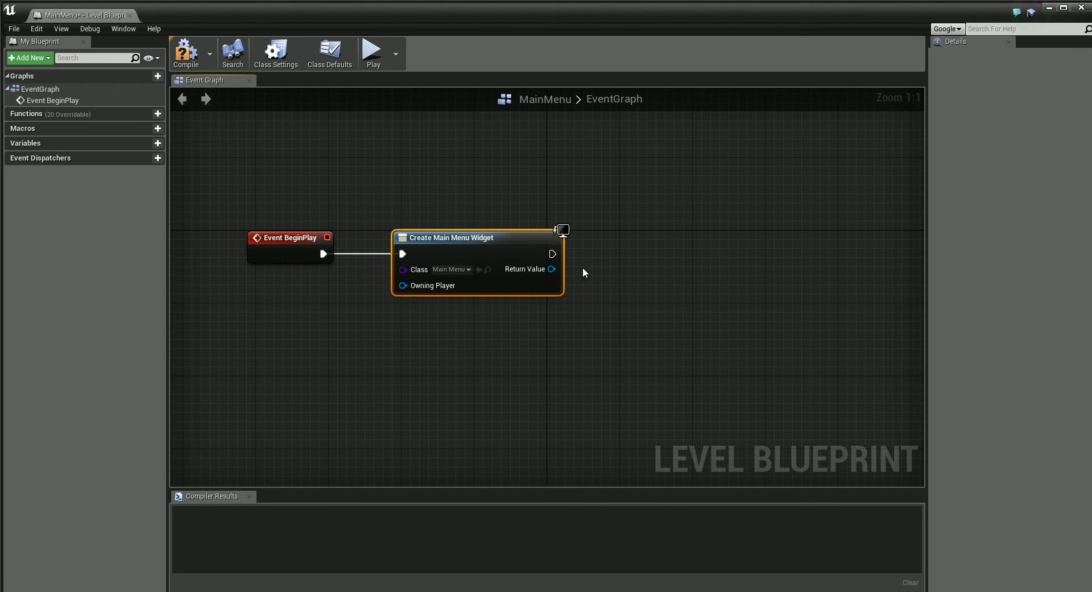
Promote the Create Main Menu Widget node's return value to a variable named MainMenuVar and align its SET node.
drag(552, 268, 588, 268)
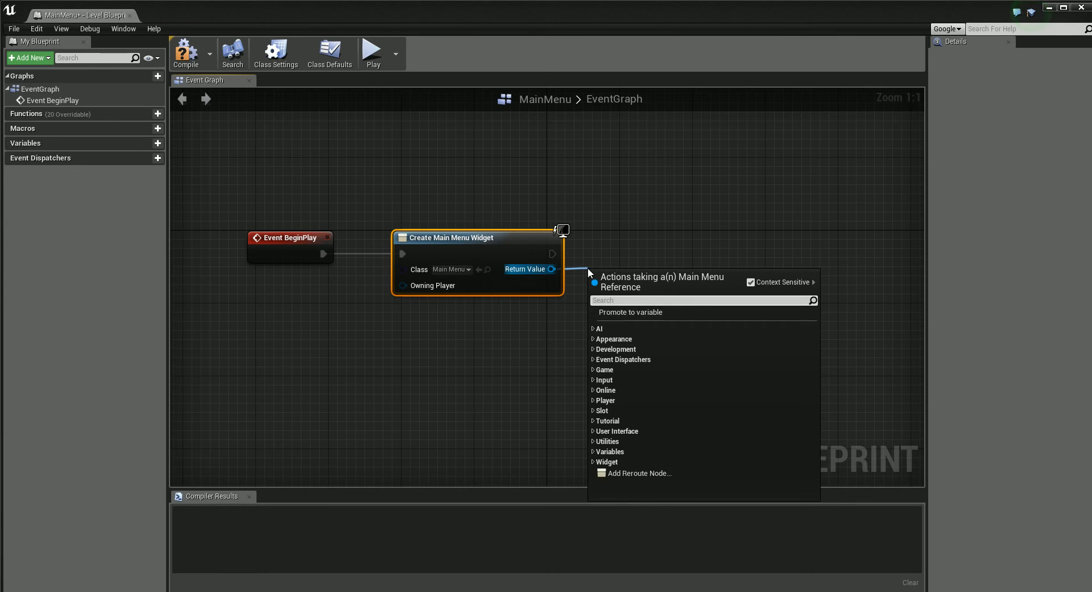
click(629, 312)
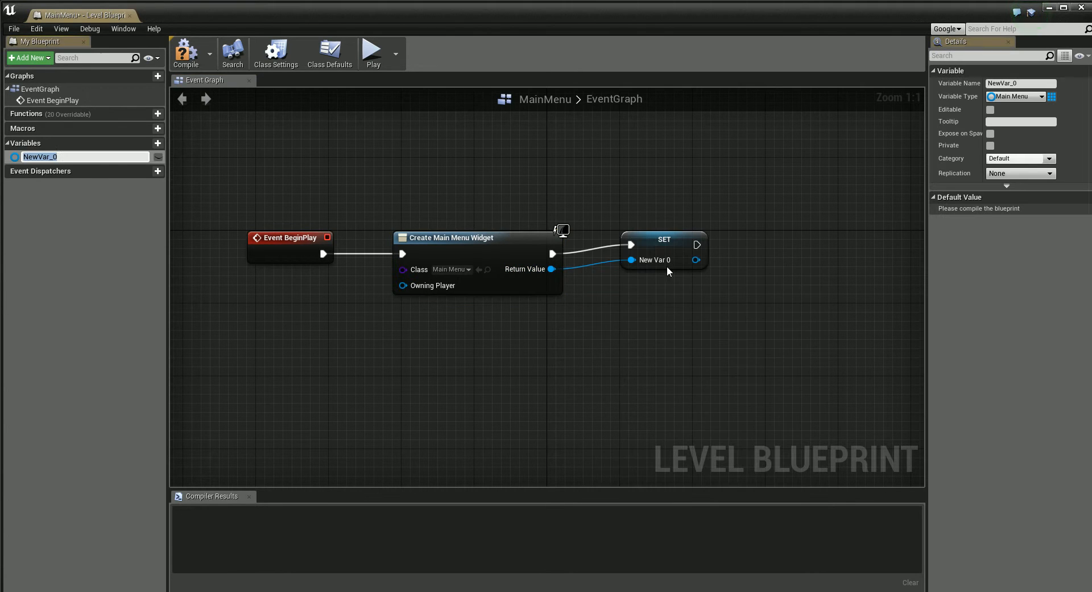
drag(665, 242, 646, 250)
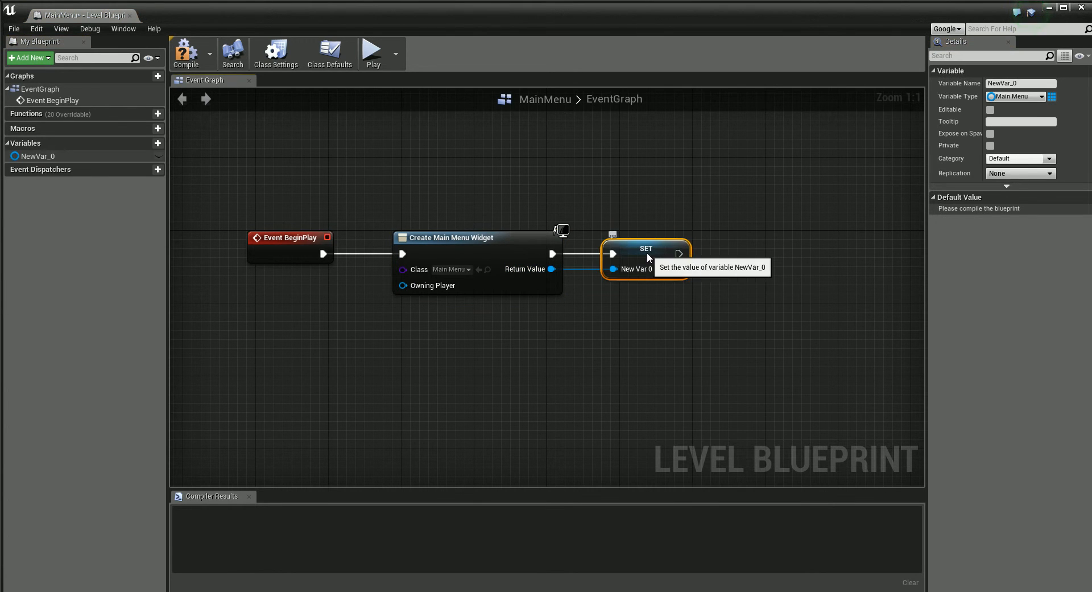
click(1018, 84)
text(MainMenuVa)
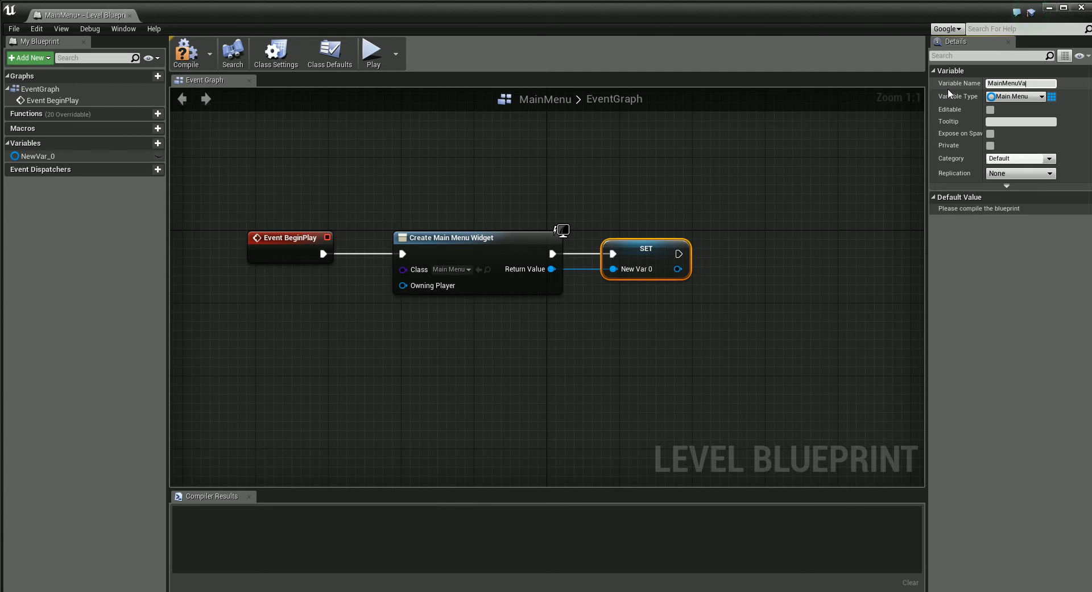
key(Return)
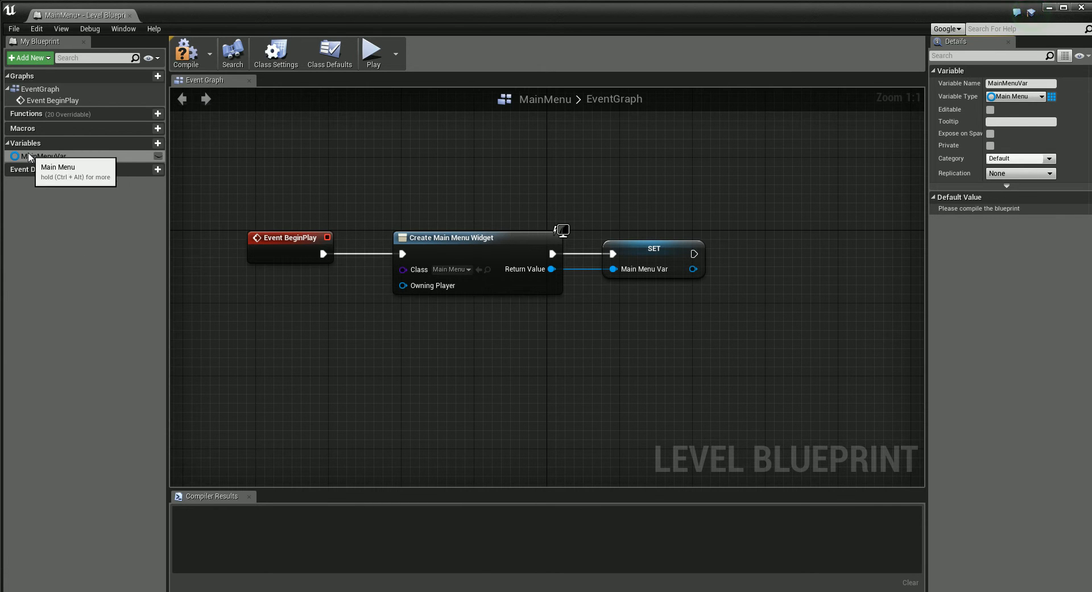
Place a getter node for MainMenuVar in the event graph below the SET node.
drag(28, 158, 738, 296)
click(652, 360)
text(add)
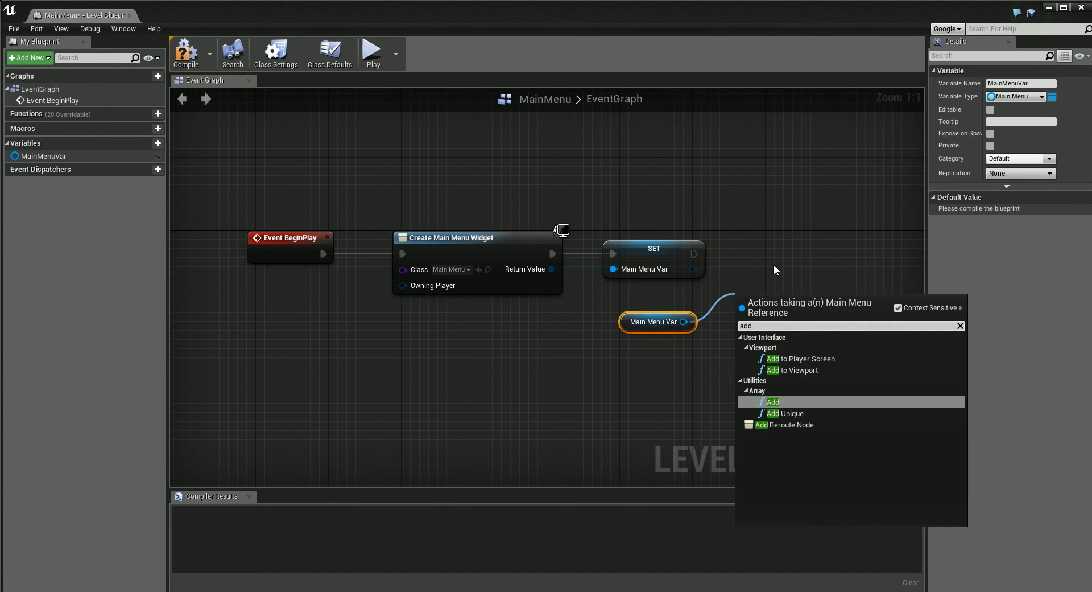
click(722, 266)
Add an Add to Viewport node after the SET node and connect the Main Menu Var getter to its Target.
drag(694, 253, 743, 252)
text(add)
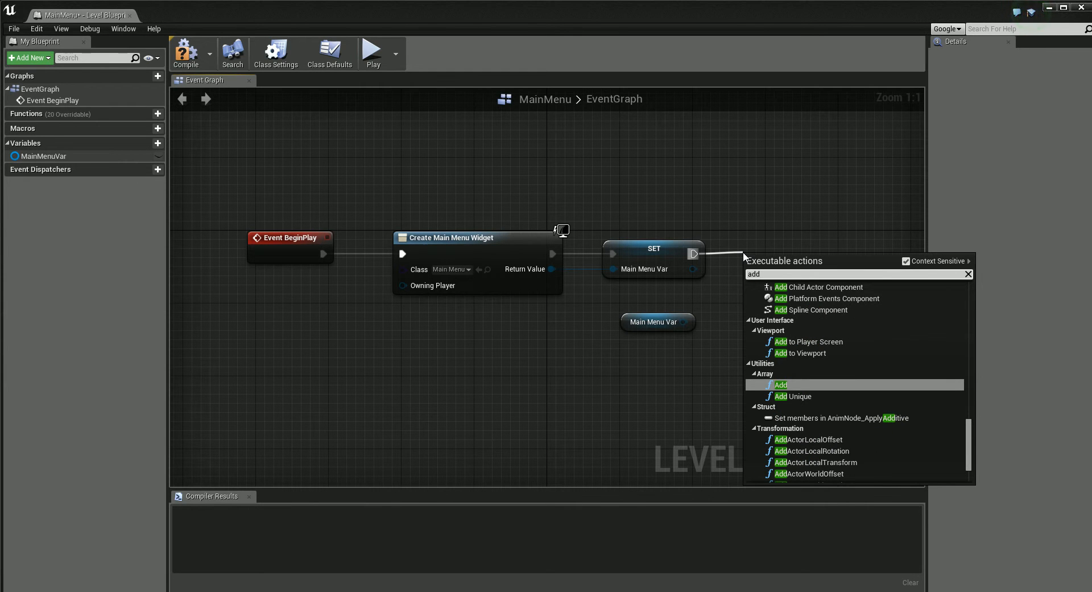
click(804, 352)
drag(770, 318, 788, 291)
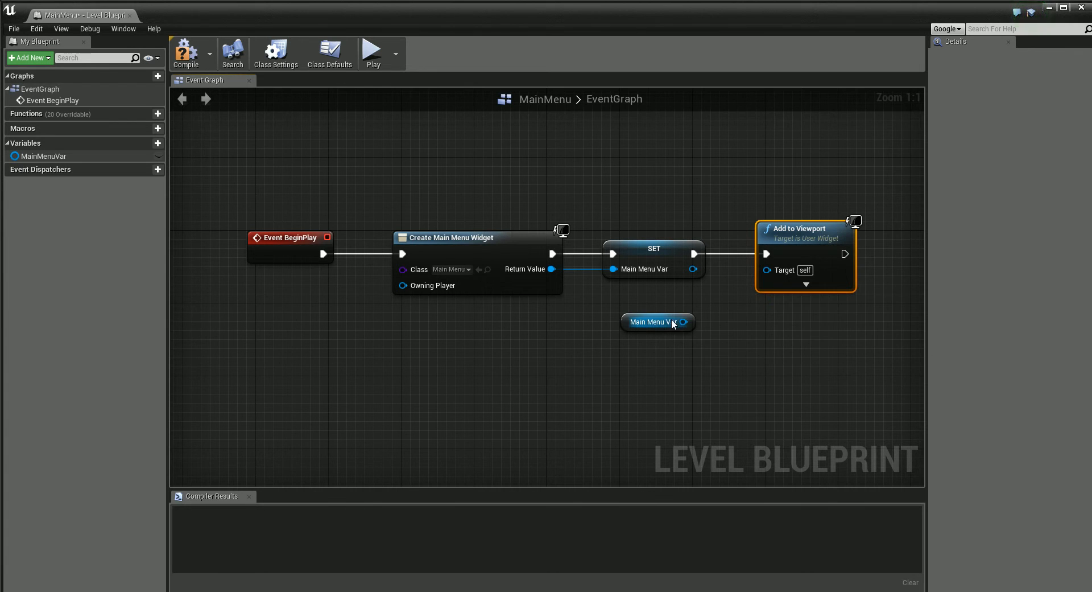
drag(683, 321, 765, 271)
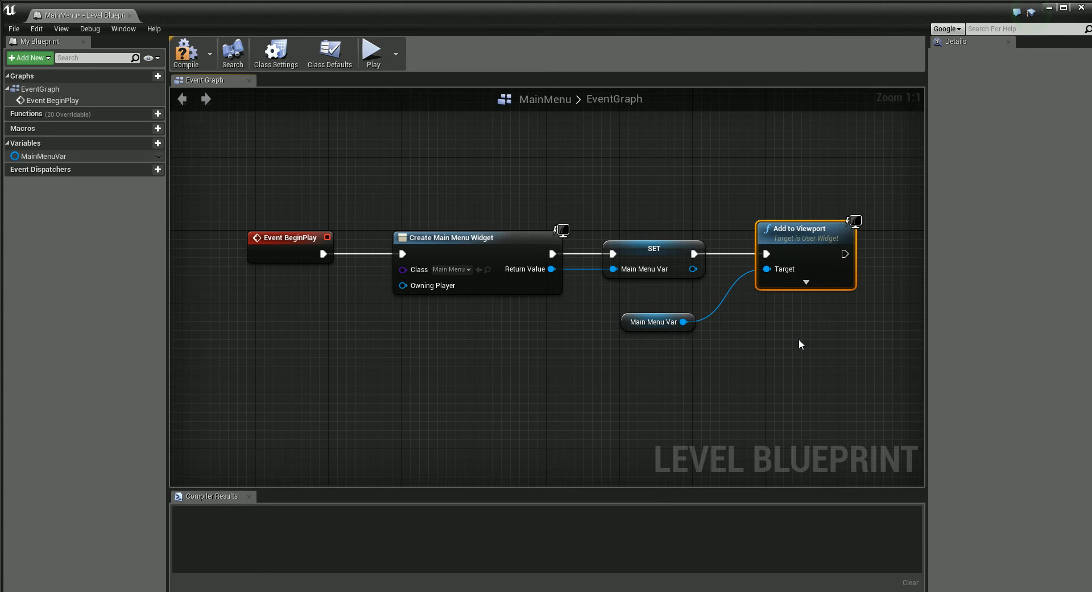
Compile the level blueprint, save everything, and dock the blueprint window among the main editor's tabs.
click(186, 54)
click(13, 28)
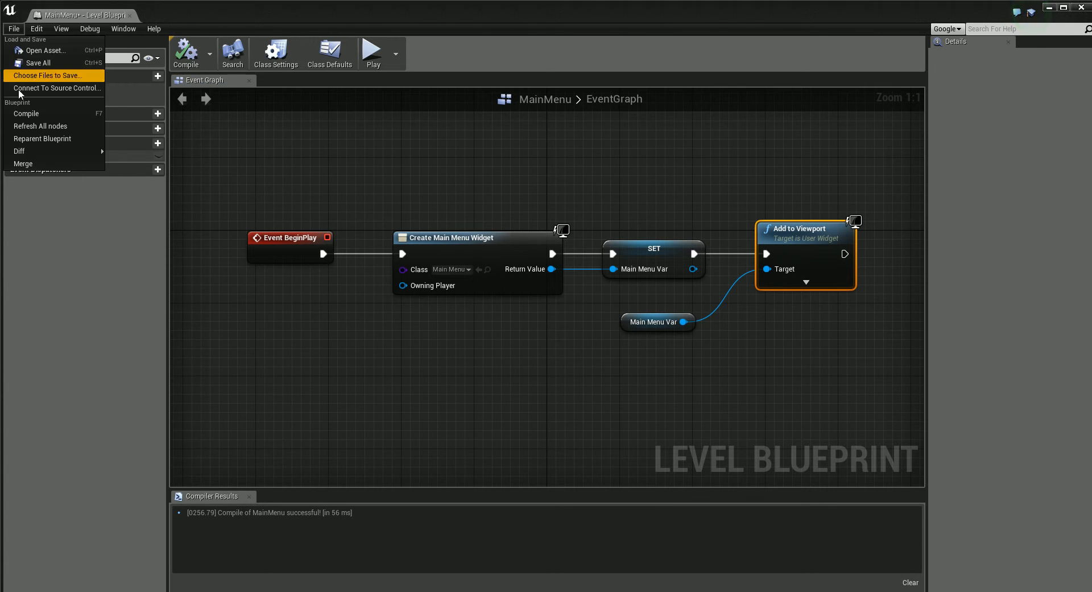
click(34, 62)
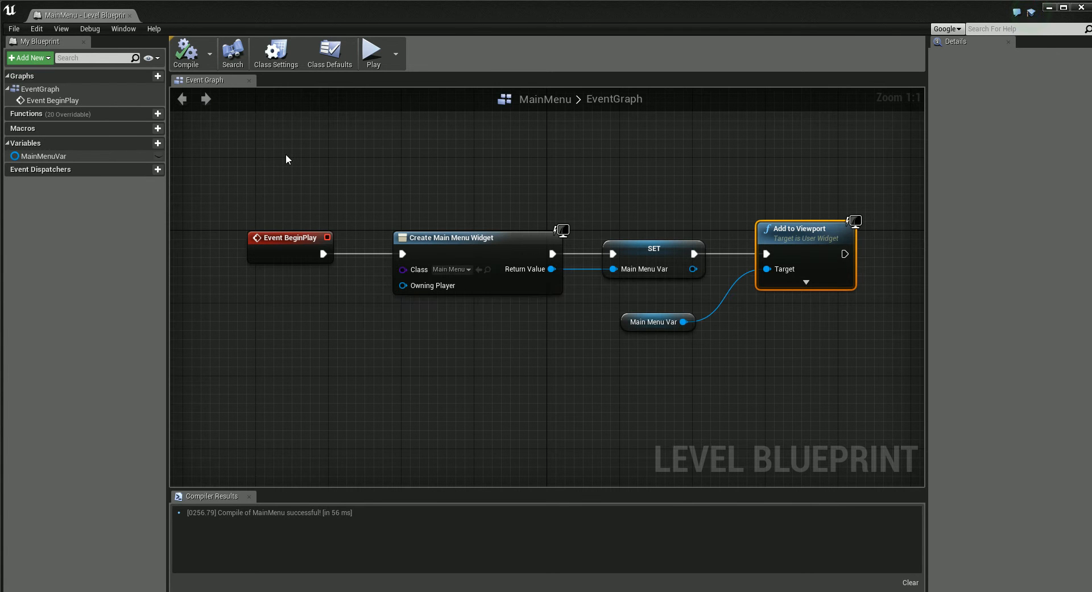
drag(121, 20, 187, 7)
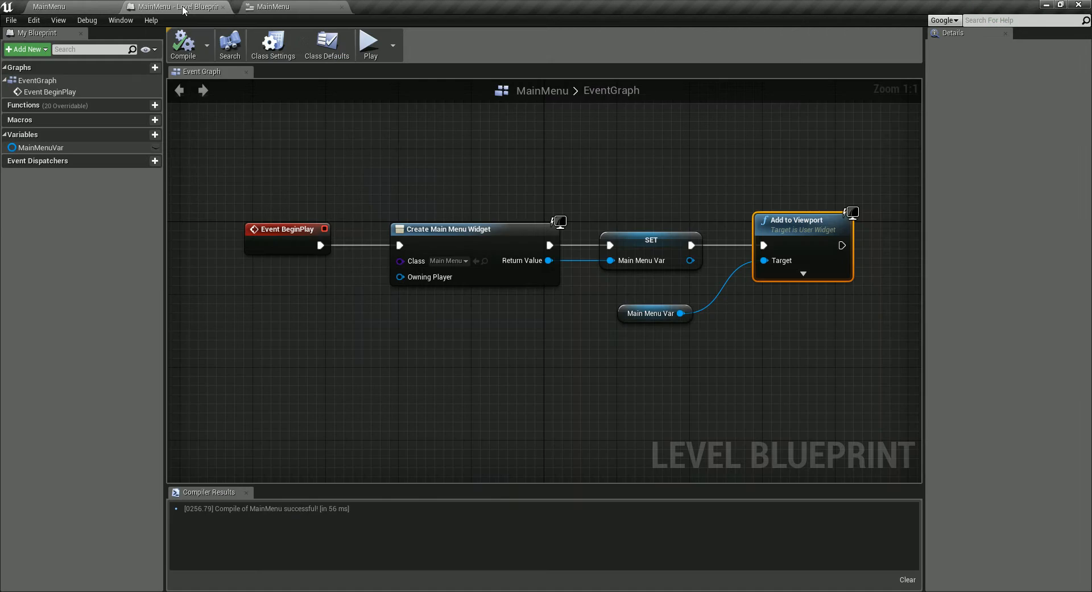
Play the MainMenu level in the editor to check the menu display, and stop the session.
click(108, 7)
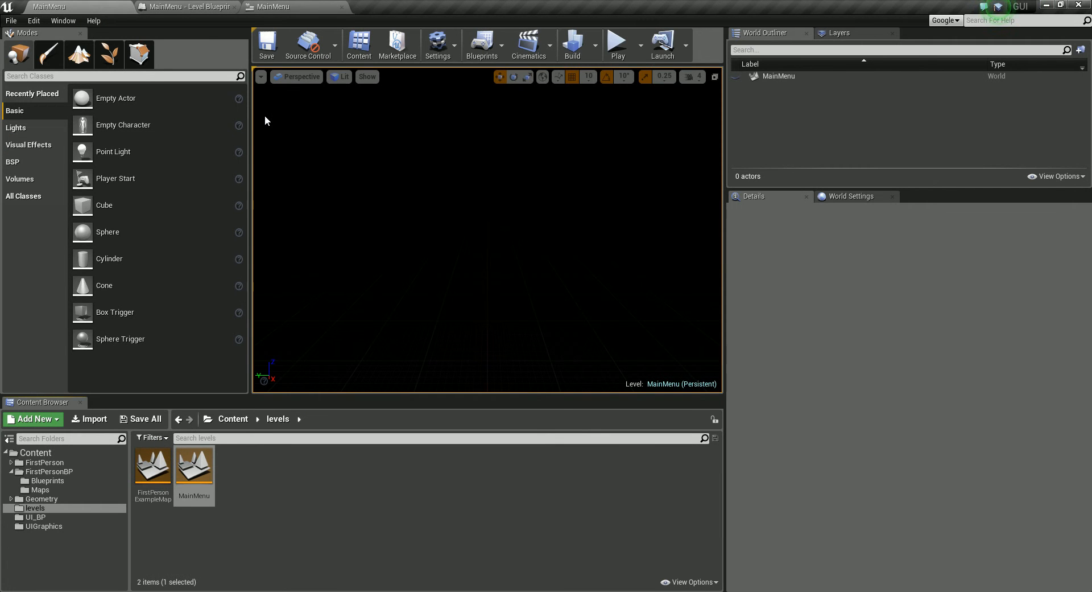
click(619, 46)
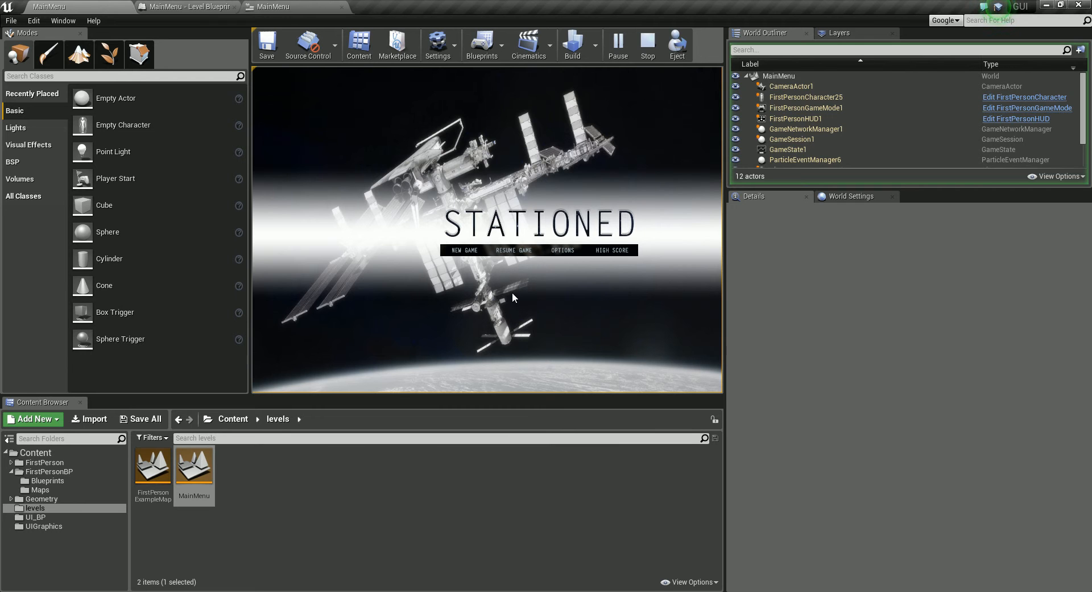
key(Escape)
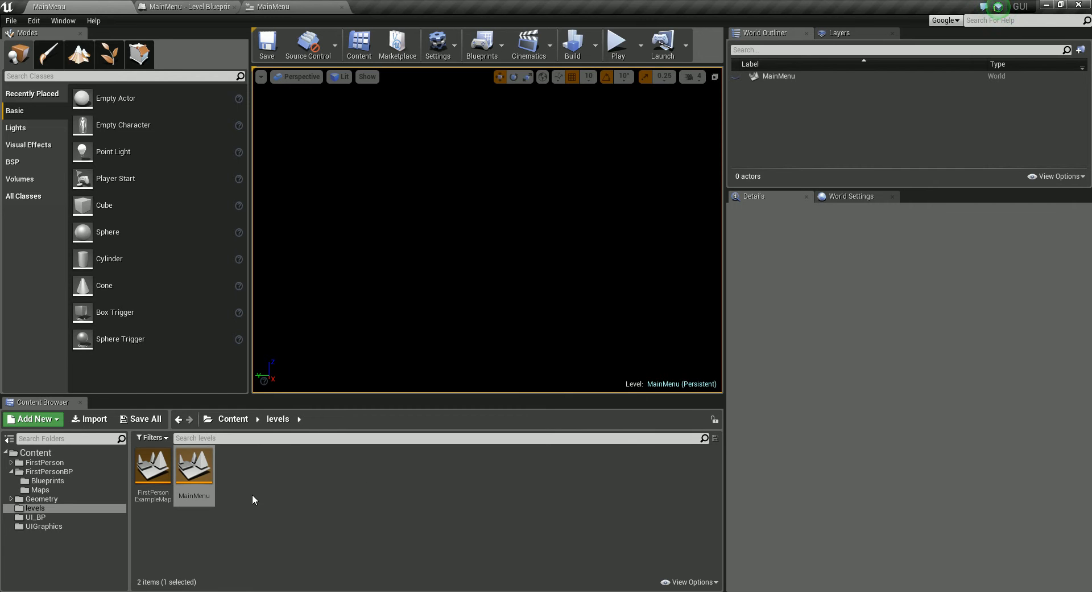
Open the MainMenu widget blueprint from the UI_BP folder and select its NewGame button.
click(194, 475)
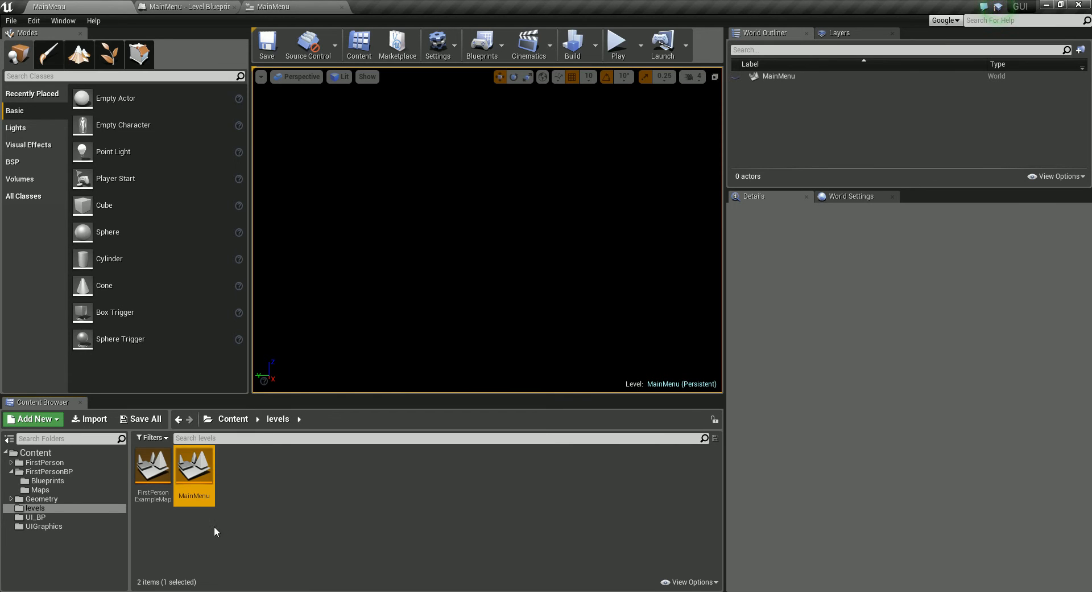
click(29, 516)
double_click(153, 463)
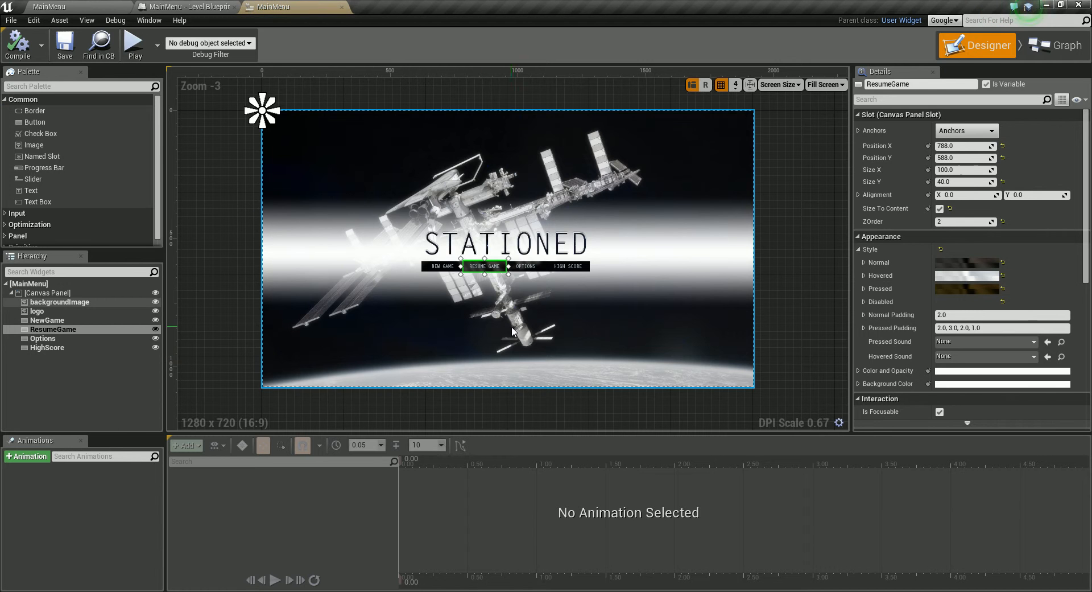
click(443, 266)
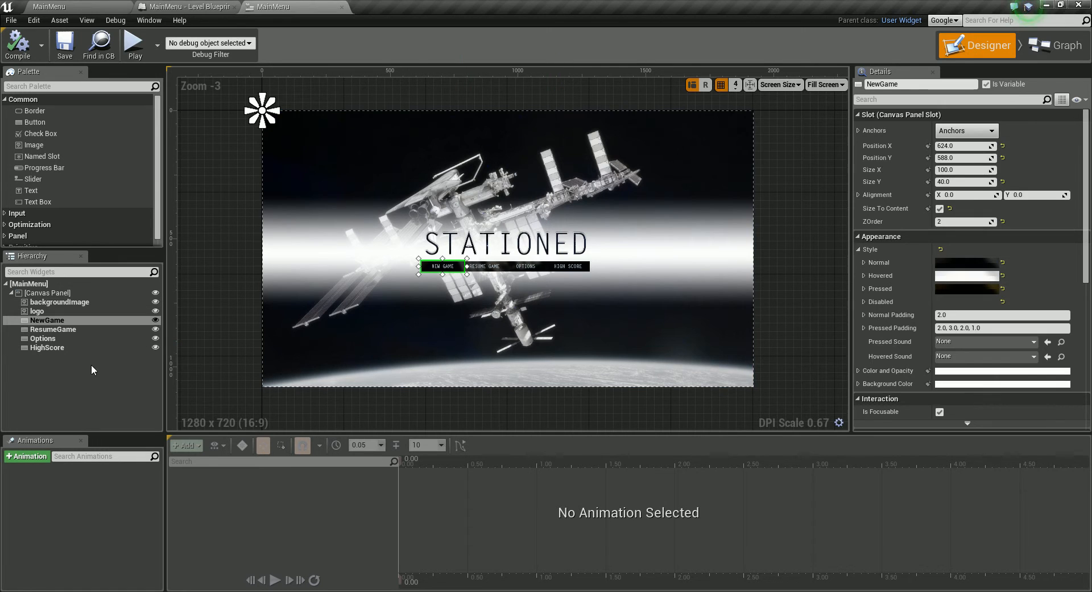
click(66, 353)
click(59, 320)
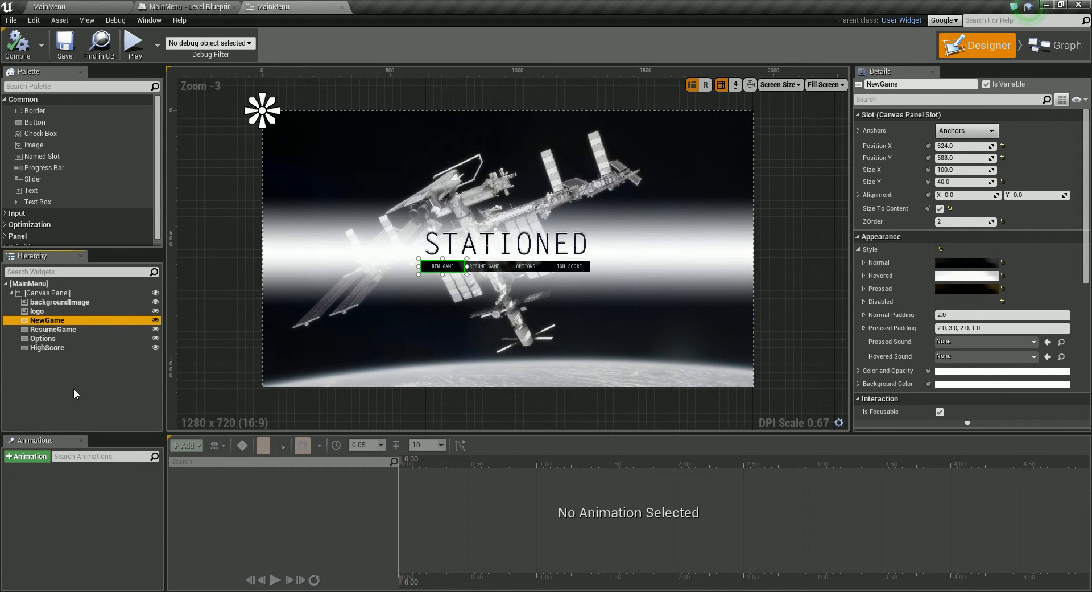
Create a widget animation named newGameAnim and select it for editing in the timeline.
click(30, 460)
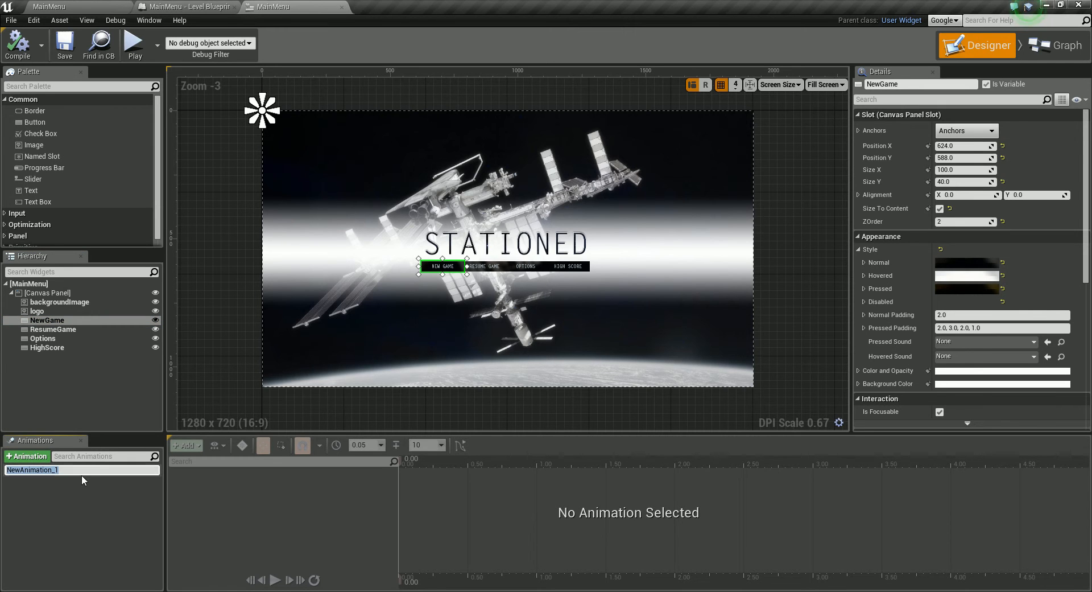
text(m)
text(ai)
key(BackSpace)
key(BackSpace)
key(BackSpace)
text(newGame)
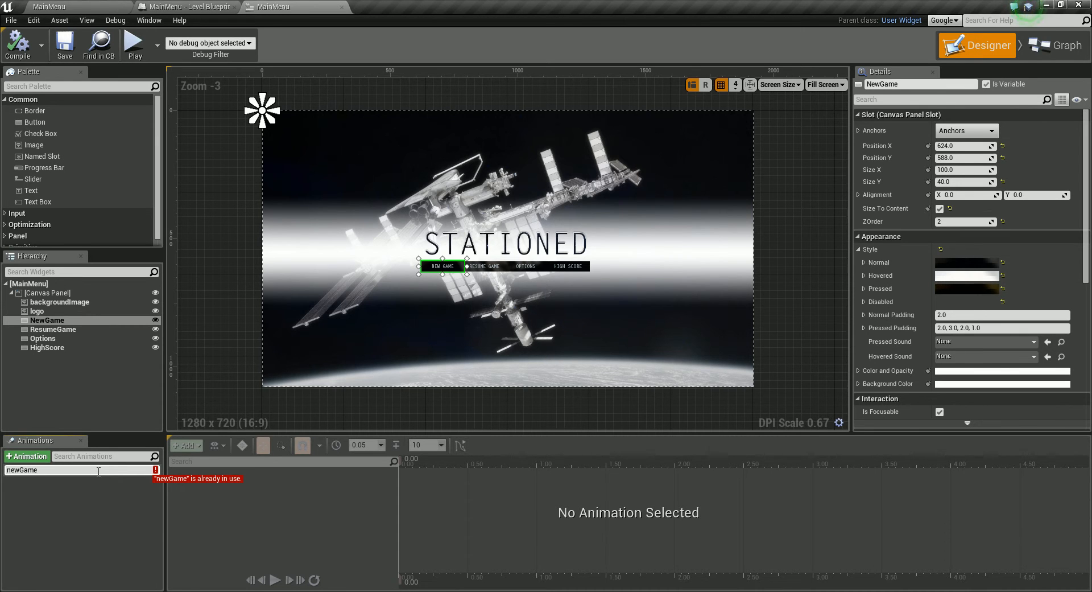
text(Anim)
key(Return)
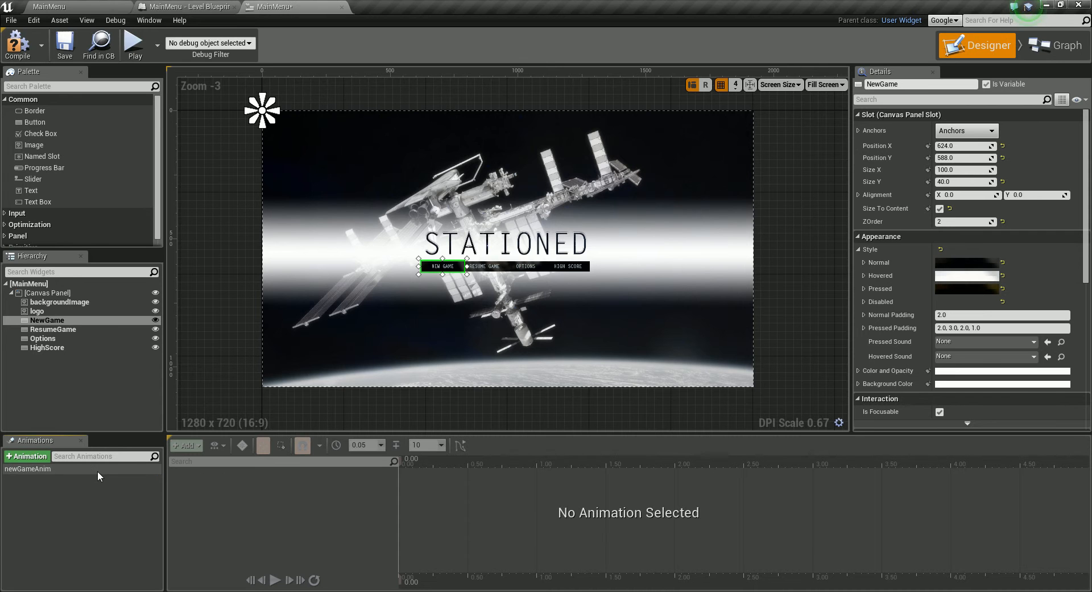
click(80, 468)
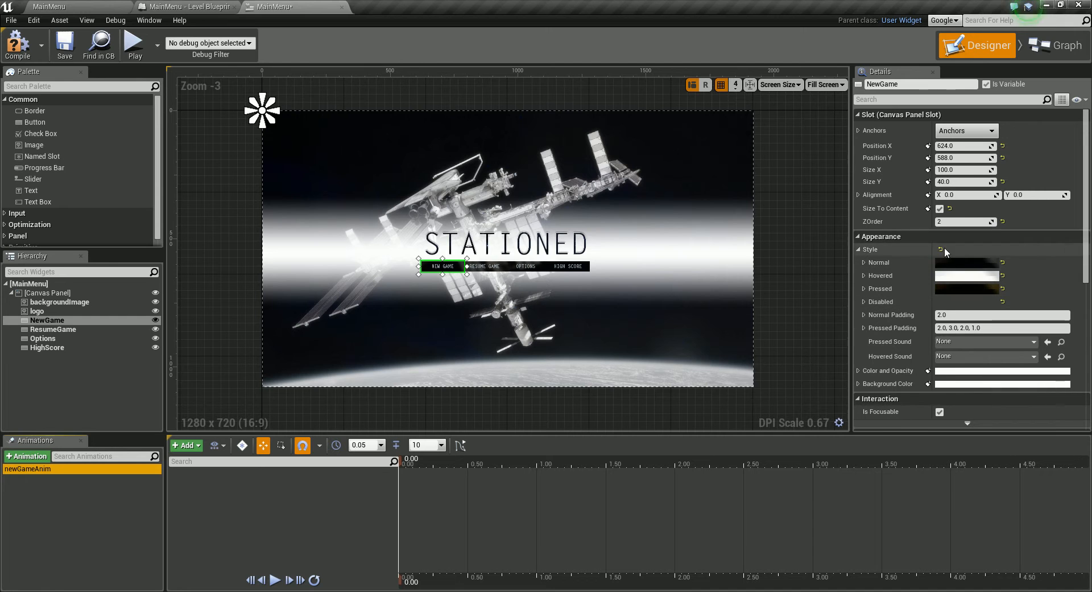
Add a keyframe for the NewGame button's render transform scale at 0.00 in newGameAnim.
drag(1087, 236, 1087, 290)
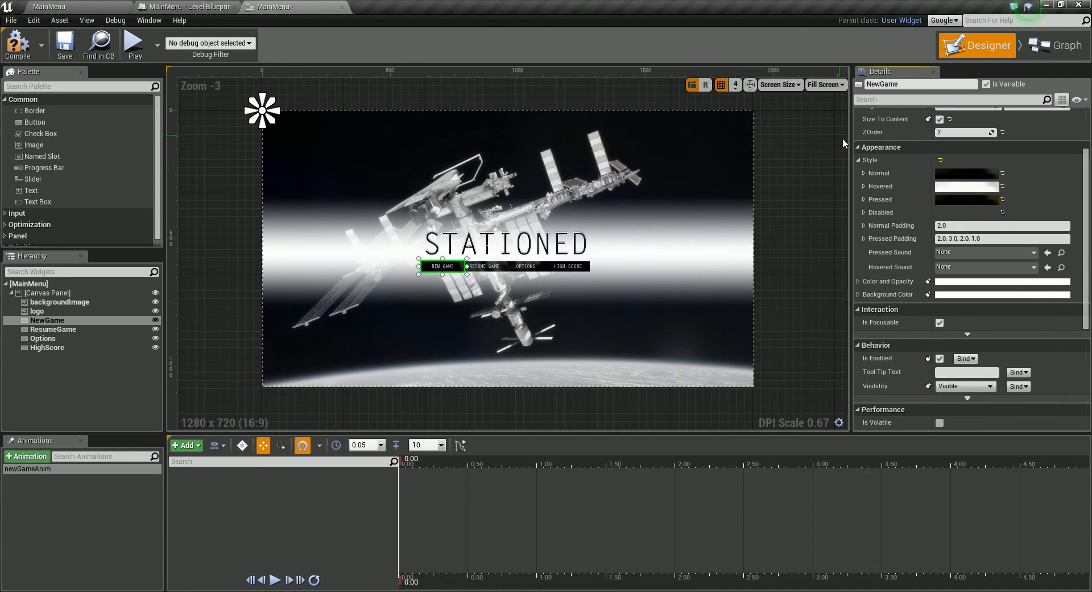
click(858, 147)
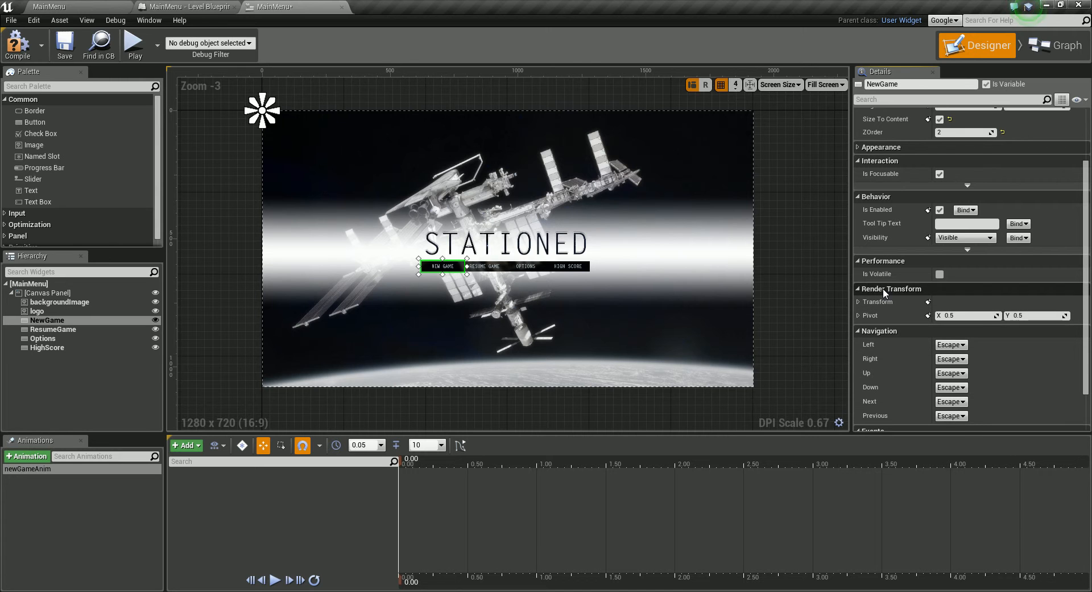
click(858, 301)
drag(1086, 285, 1085, 329)
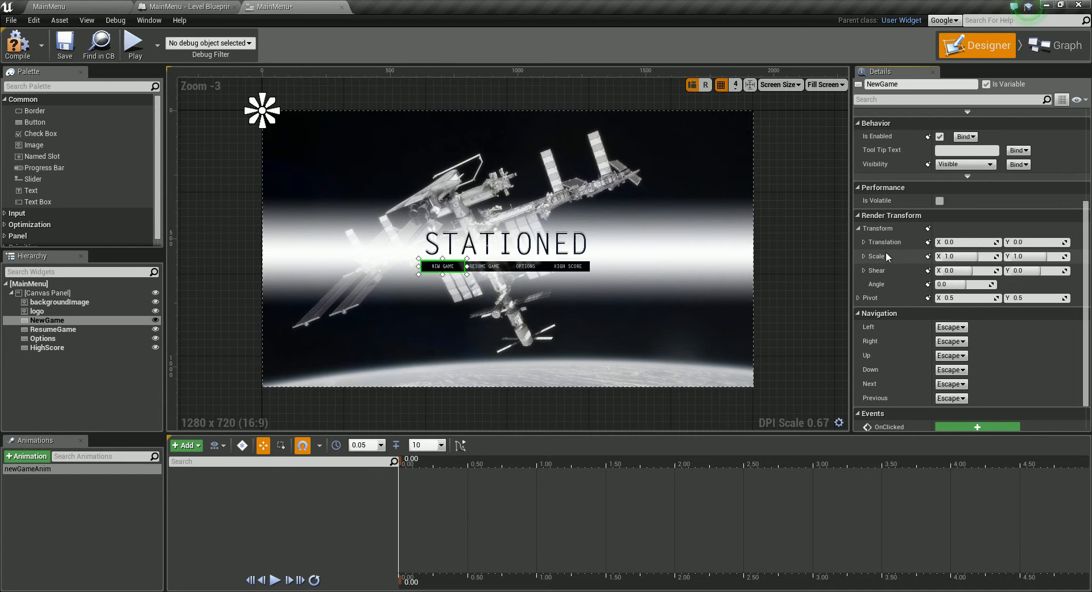
click(928, 256)
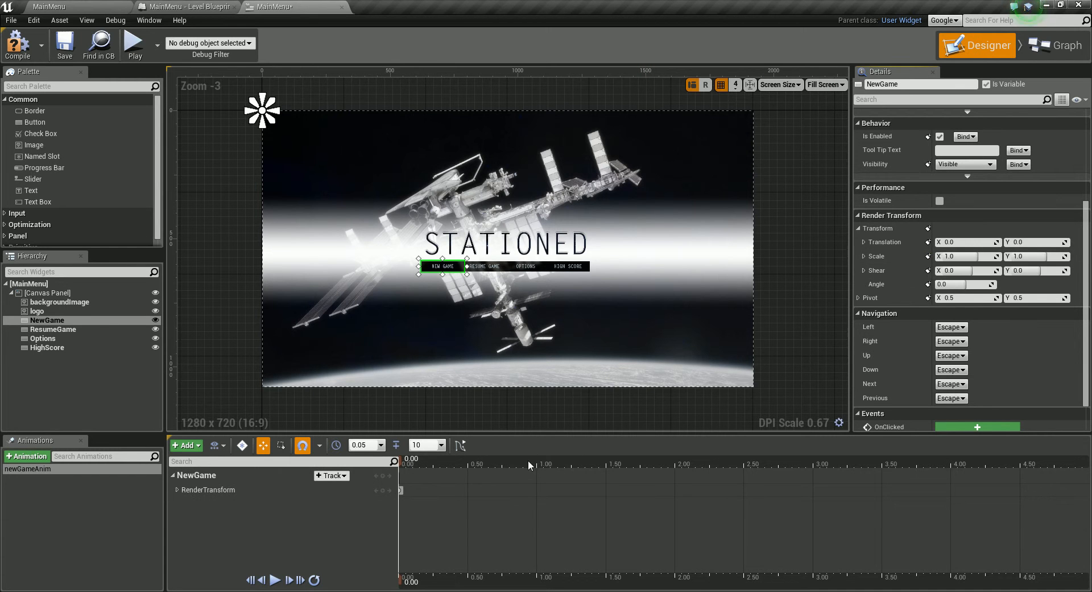
Add further scale keyframes for the NewGame button at 0.05 and 0.10 on the timeline.
drag(405, 583, 412, 582)
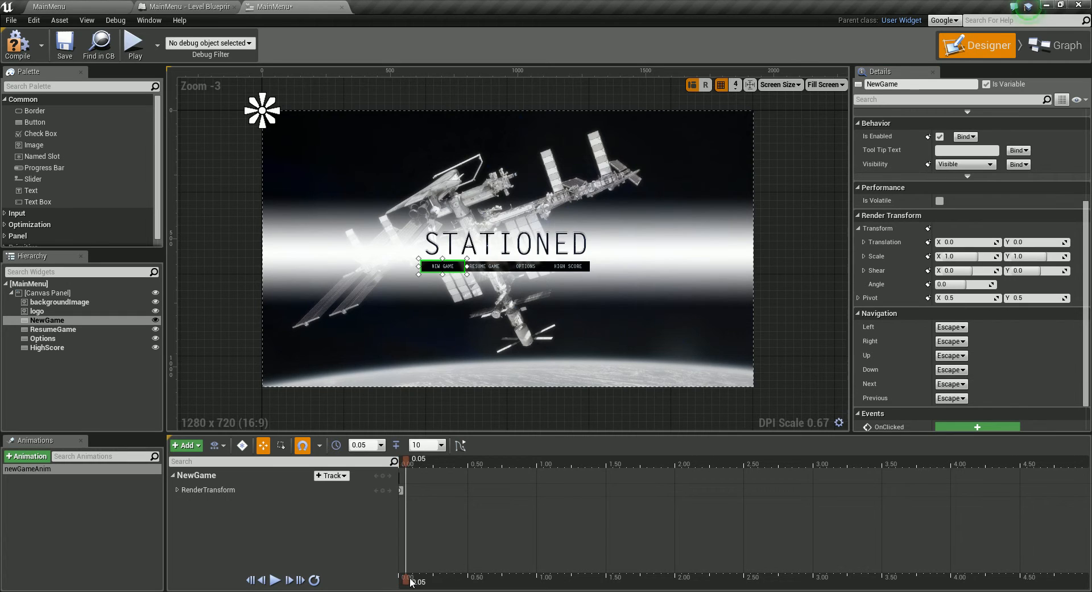
click(928, 256)
drag(407, 583, 414, 583)
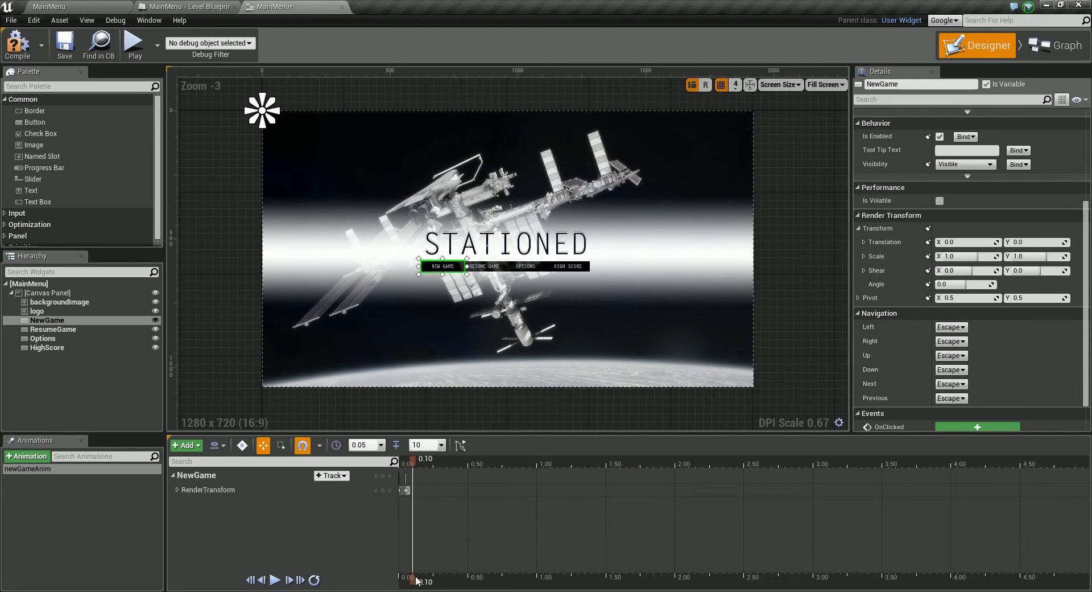
click(927, 256)
Set the NewGame button's X scale to 1.2 at the 0.05 keyframe.
drag(414, 580, 405, 580)
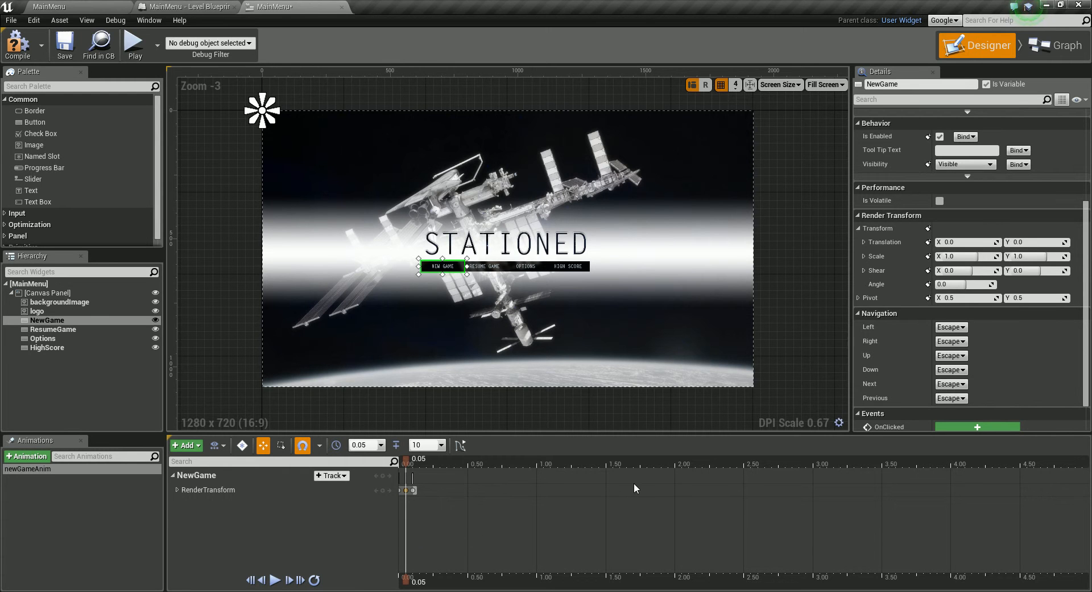
click(967, 256)
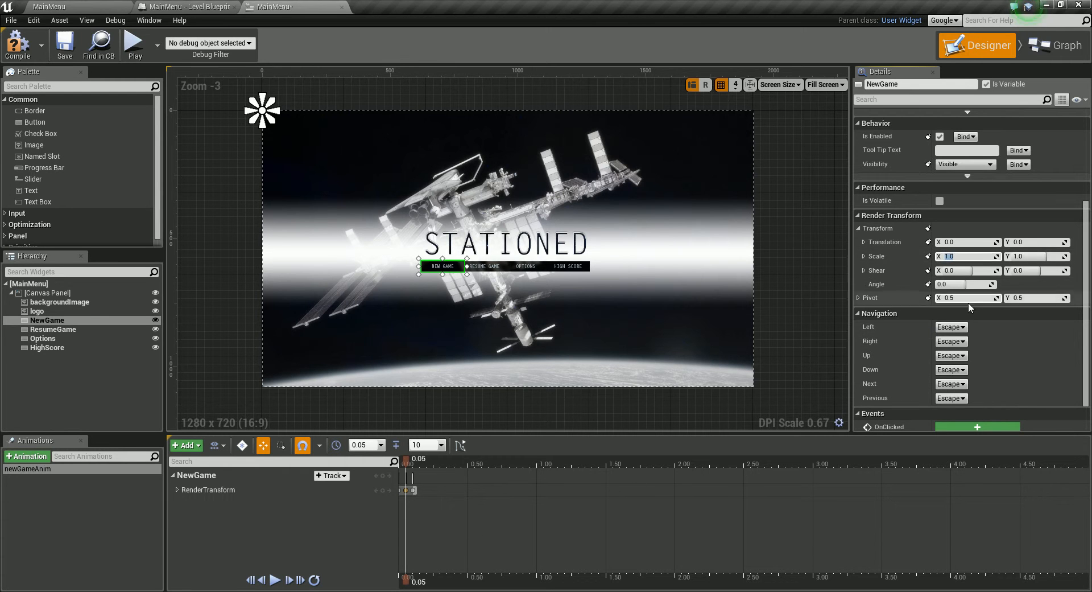
text(1.2)
key(Return)
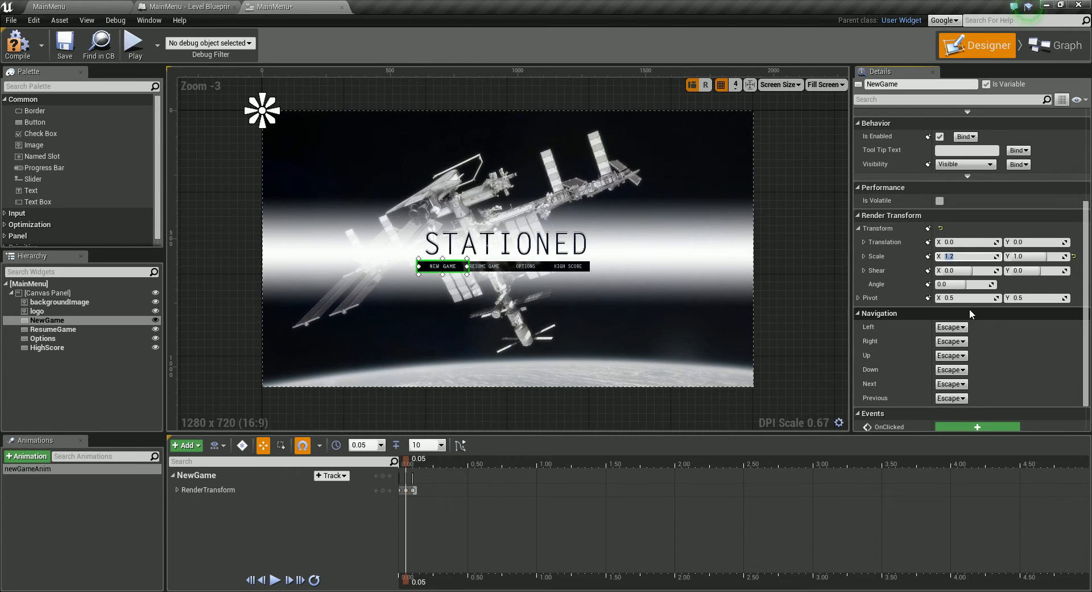
Set the NewGame button's Y scale to 1.2 at the 0.05 keyframe and move the playhead back to -0.05.
click(1018, 257)
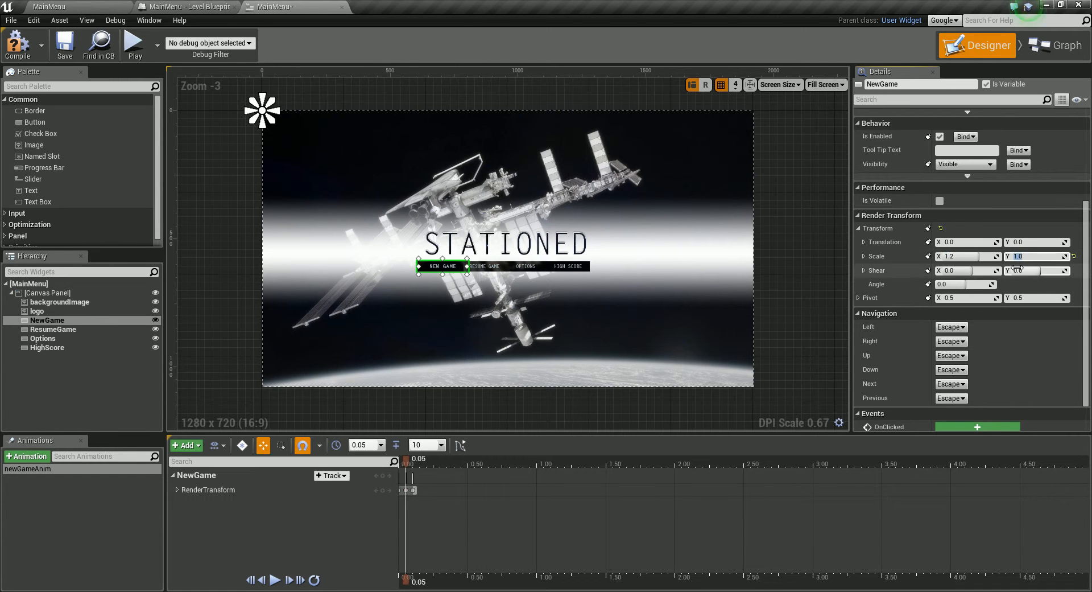
text(1.2)
key(Return)
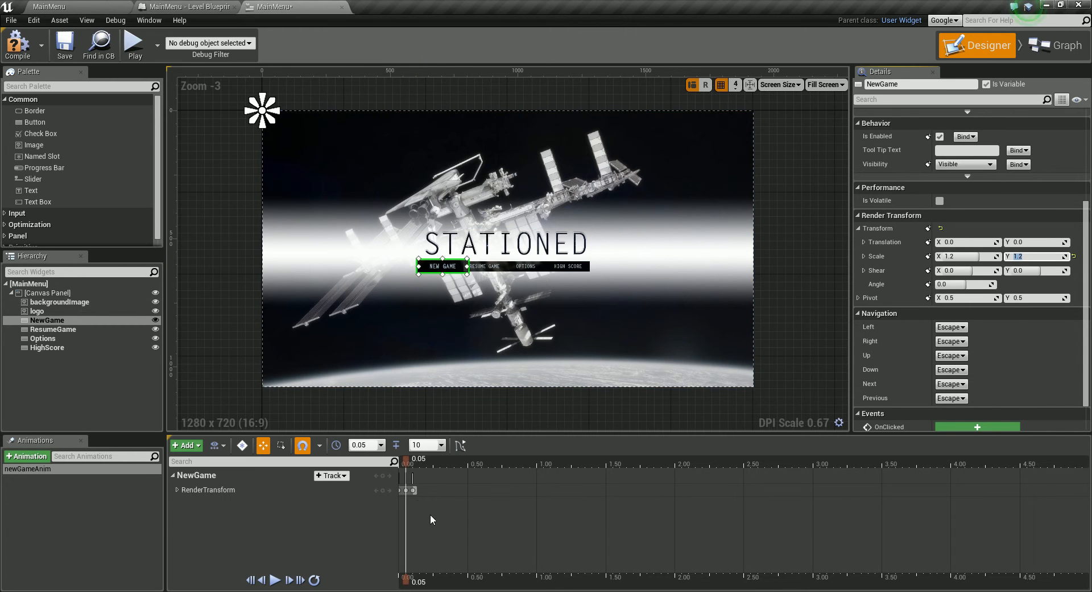
mouse_move(408, 467)
mouse_down()
mouse_move(417, 463)
mouse_move(390, 472)
mouse_up()
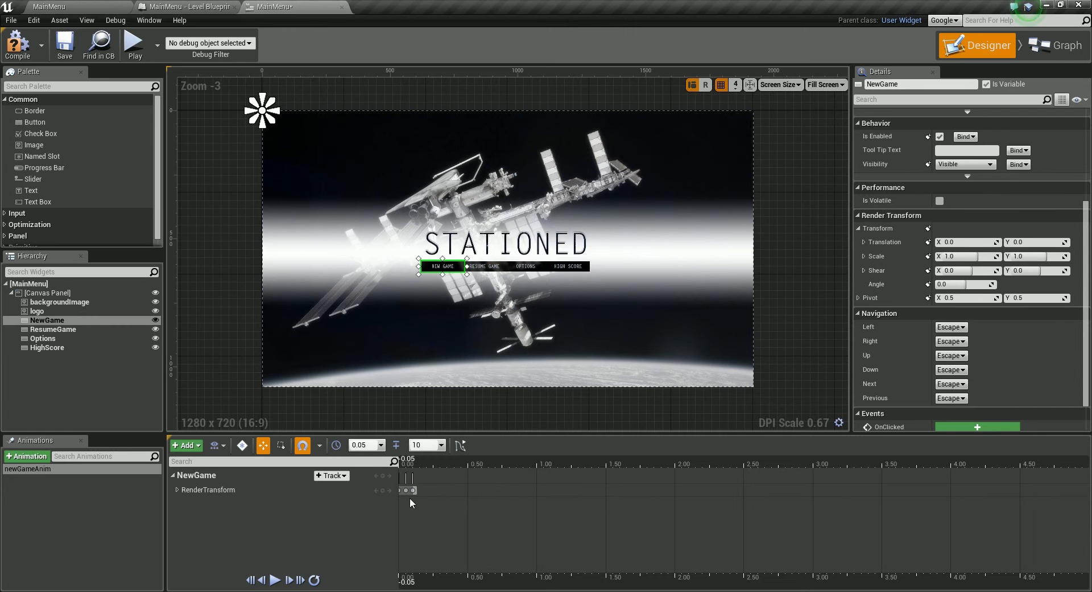
Add an OnClicked event for the NewGame button and delete the unused Event Tick node from the event graph.
scroll(1086, 363, down, 2)
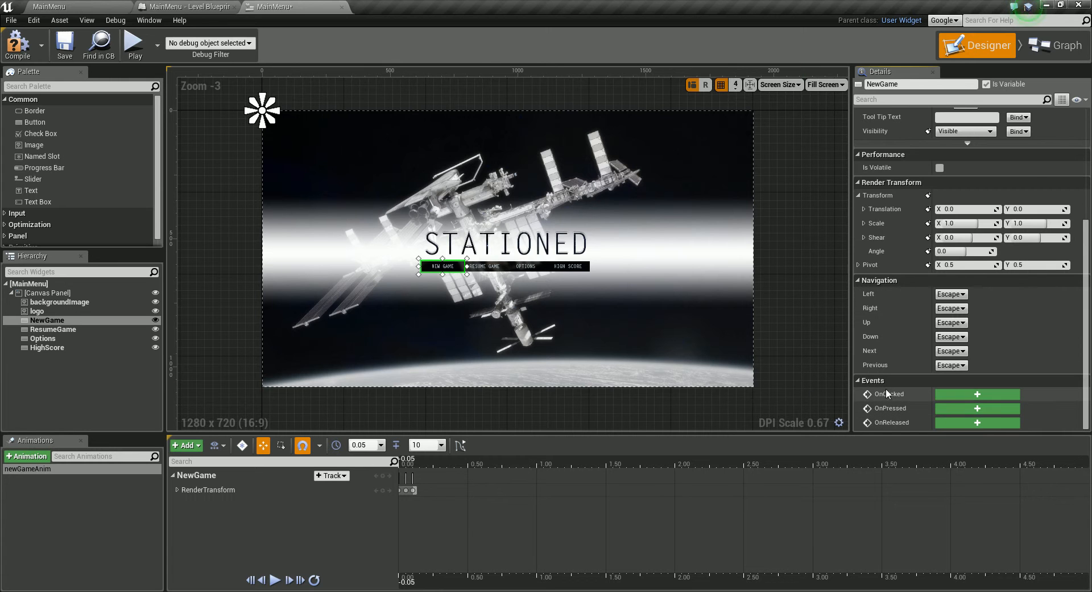
click(976, 394)
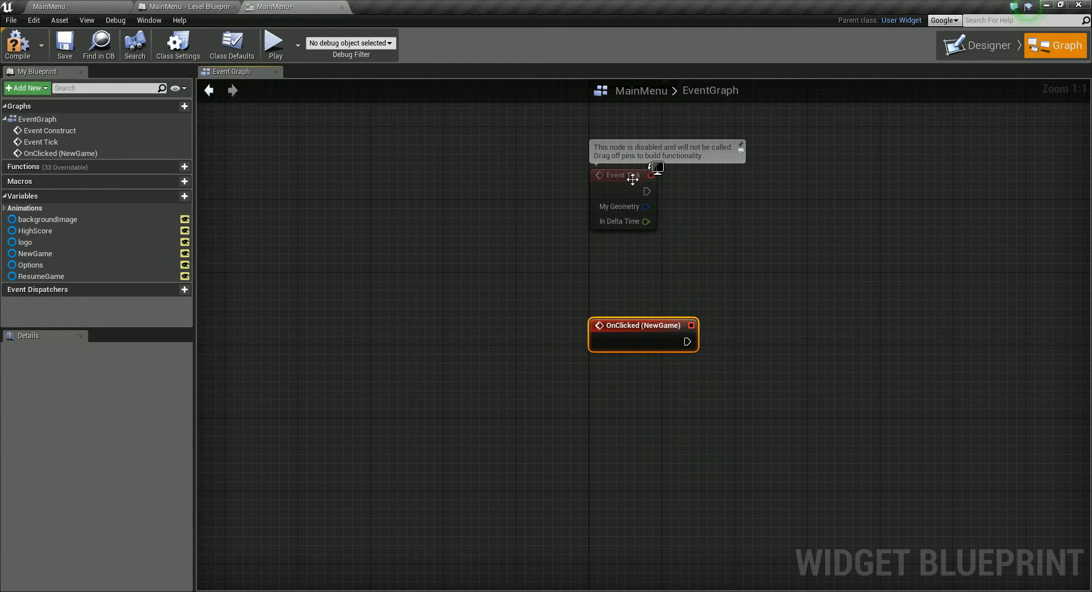
drag(787, 241, 566, 143)
key(Delete)
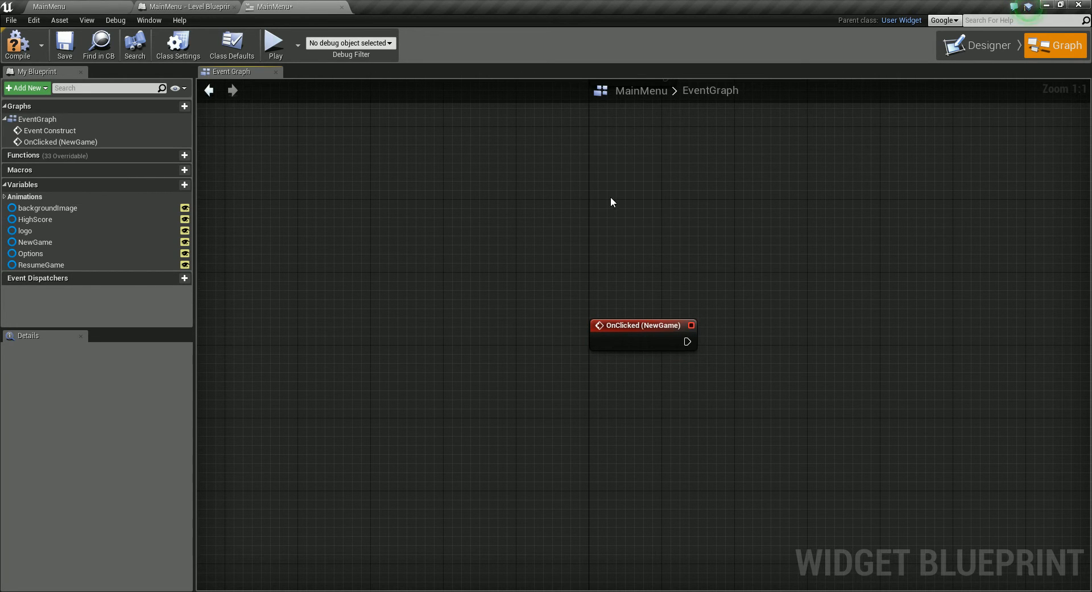
drag(649, 325, 547, 289)
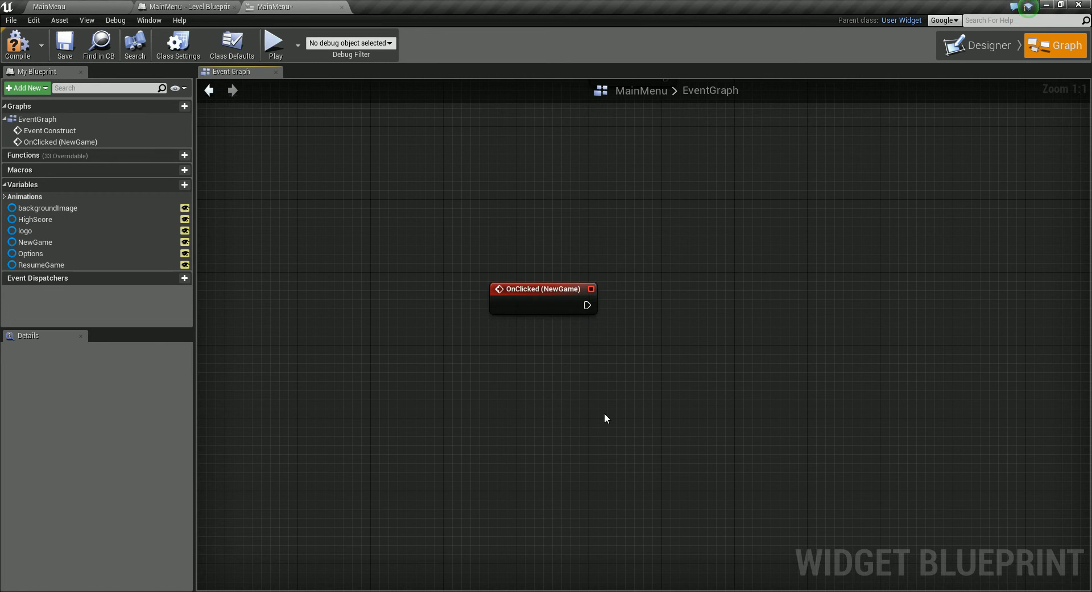
drag(551, 289, 505, 288)
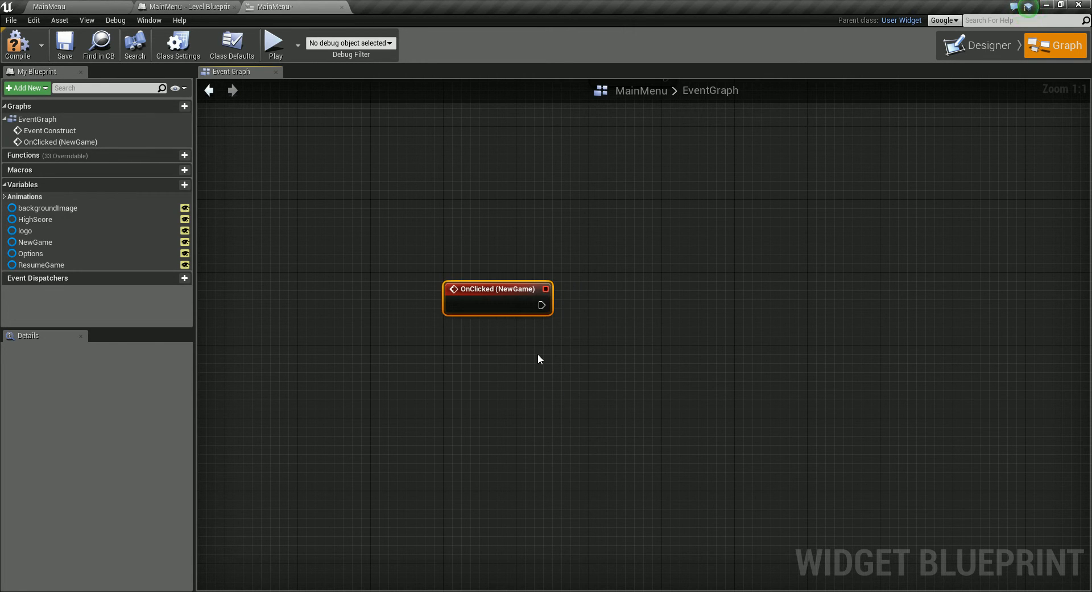
Add a Play Animation node driven by the OnClicked (NewGame) event and align it with the event node.
drag(545, 302, 647, 300)
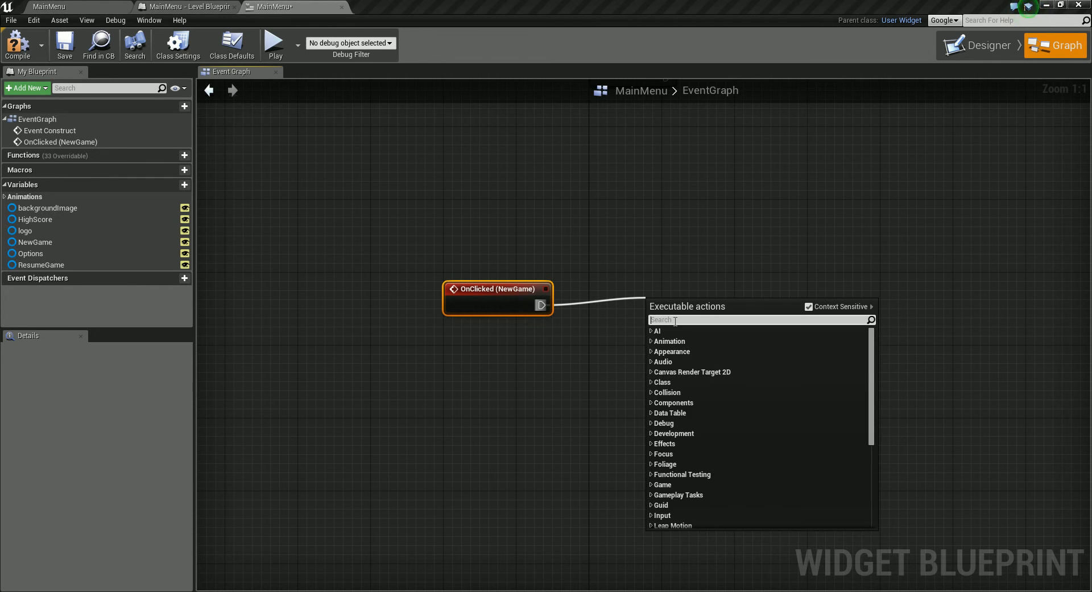
text(play)
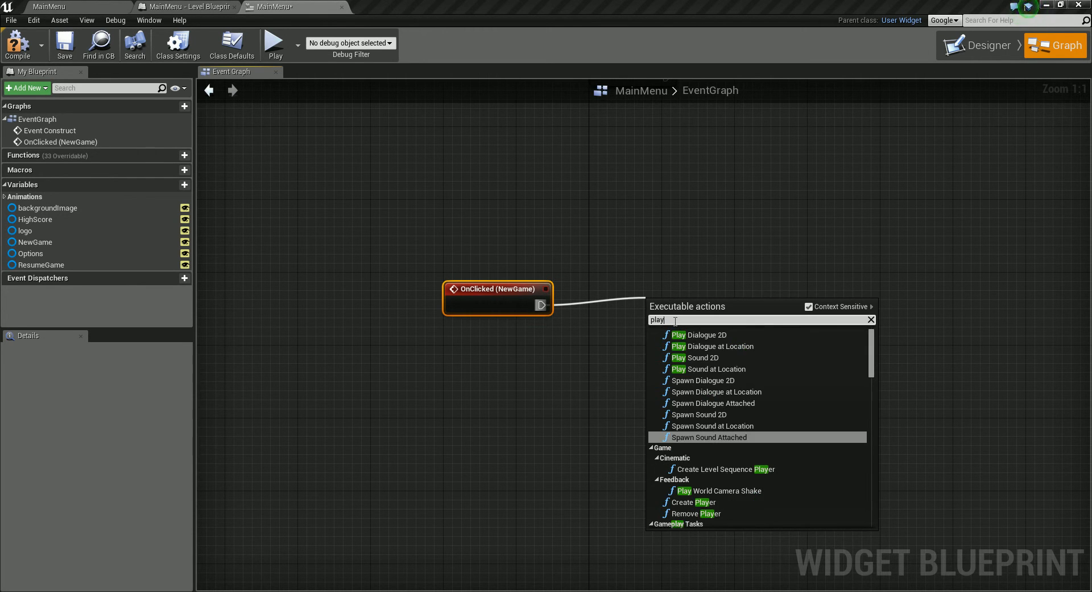
text(anm)
key(BackSpace)
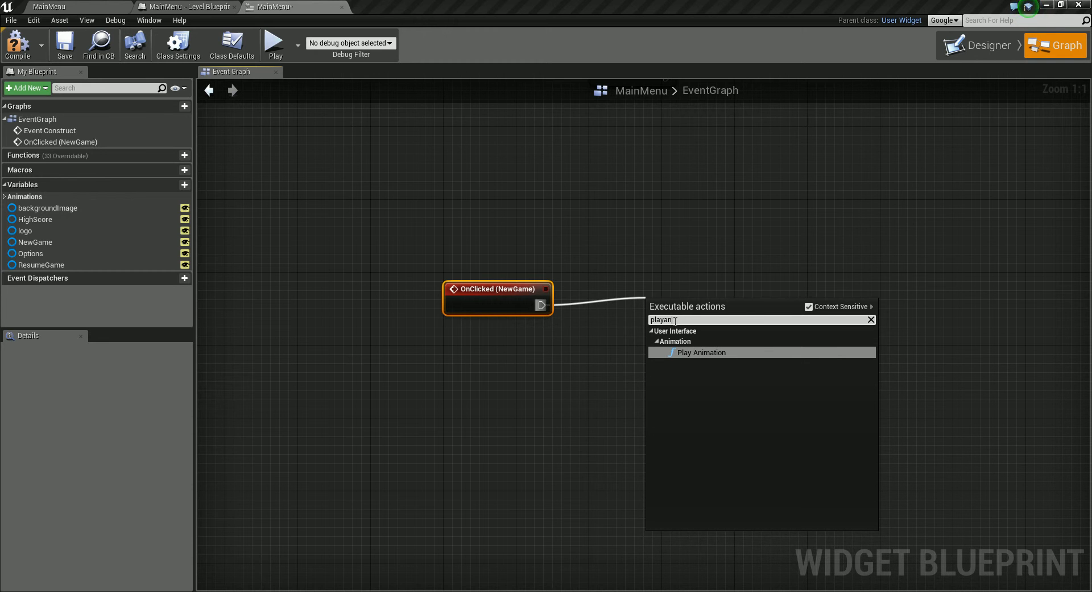
click(701, 350)
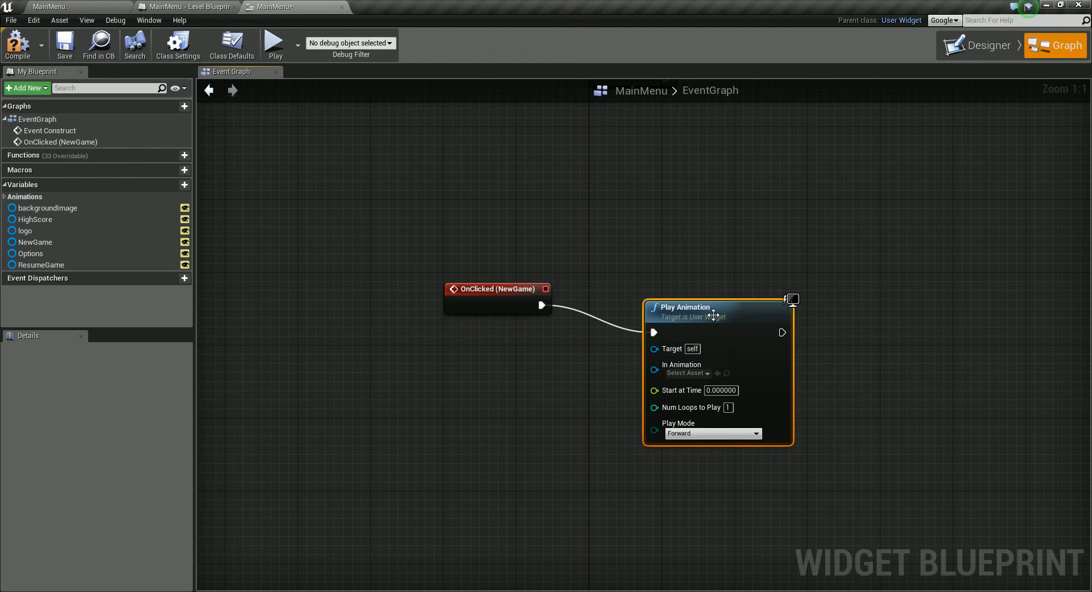
drag(703, 307, 715, 281)
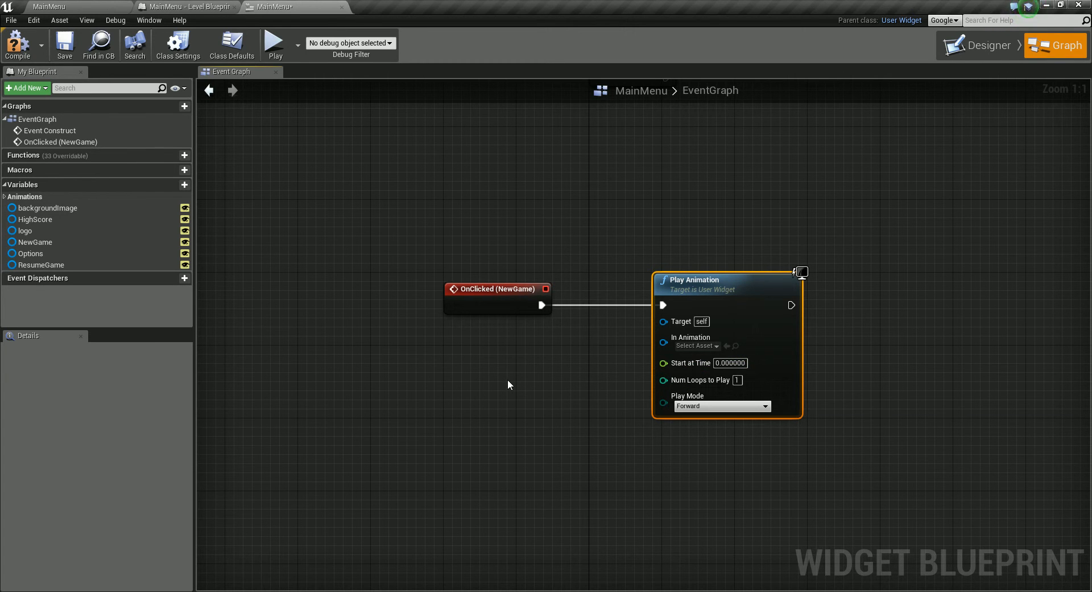
Add a getter for newGameAnim and connect it to the In Animation input of the Play Animation node.
right_click(492, 374)
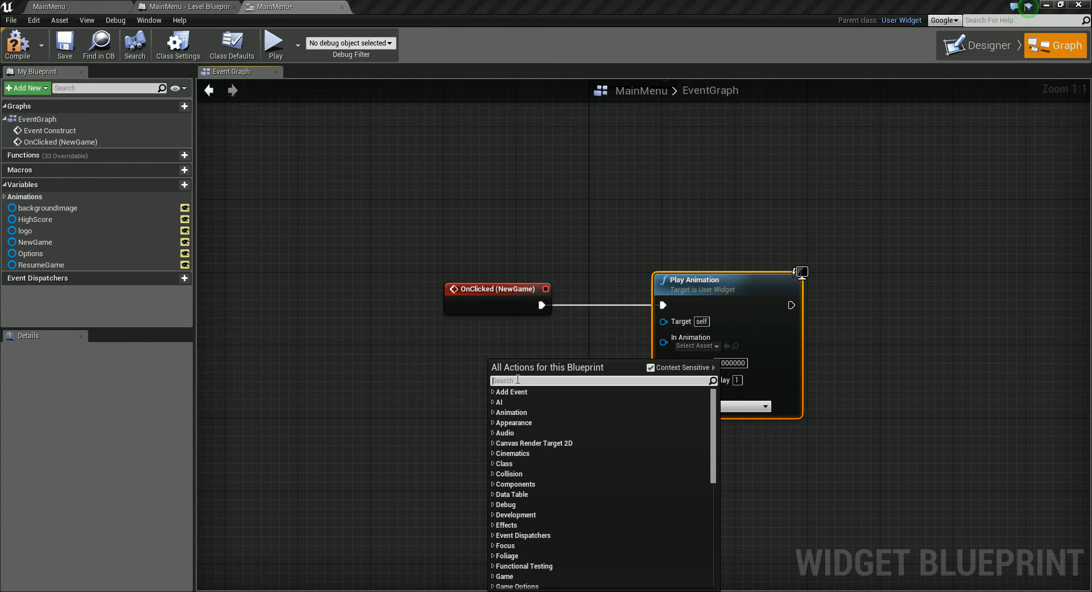
text(newgamean)
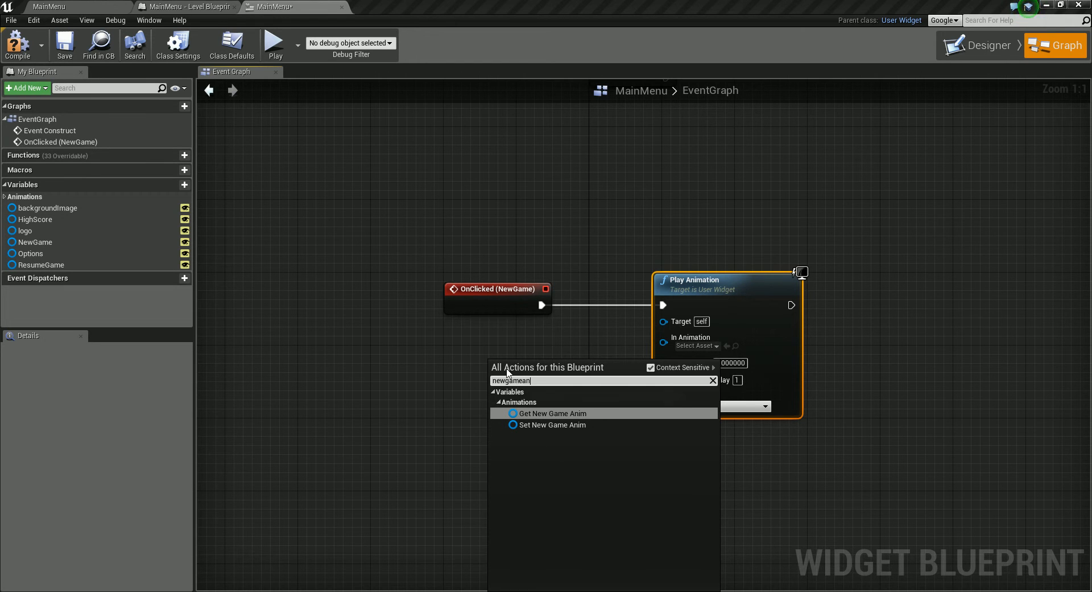
click(570, 413)
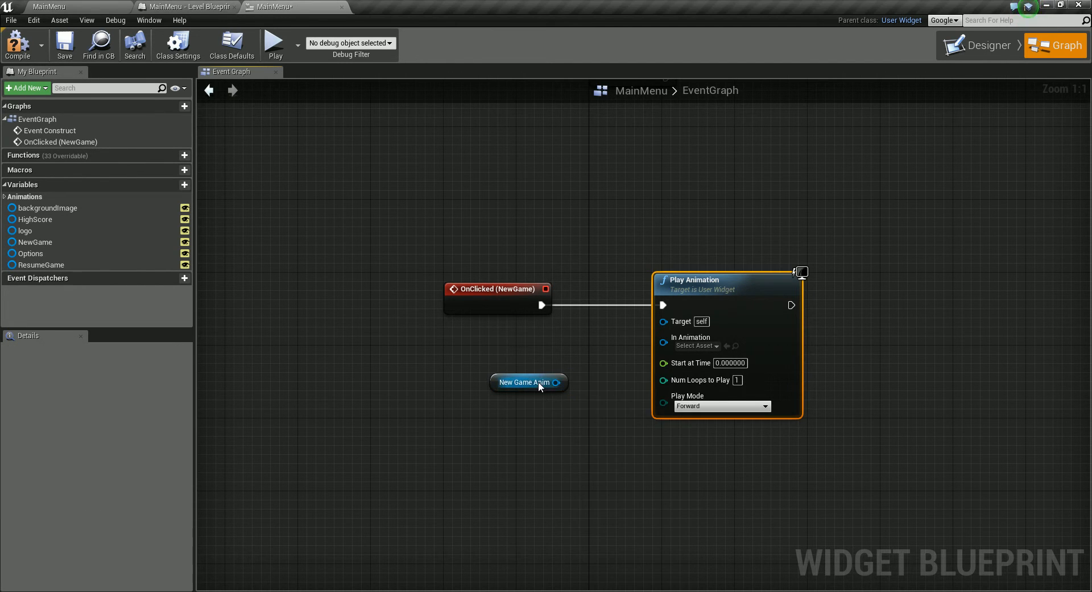
drag(538, 382, 664, 341)
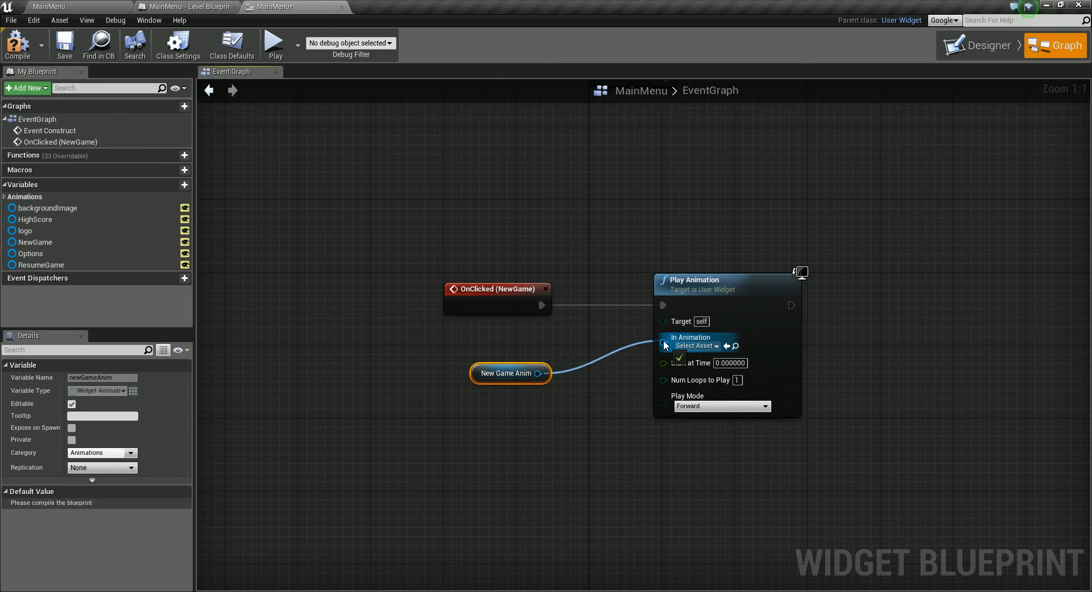
drag(734, 286, 715, 286)
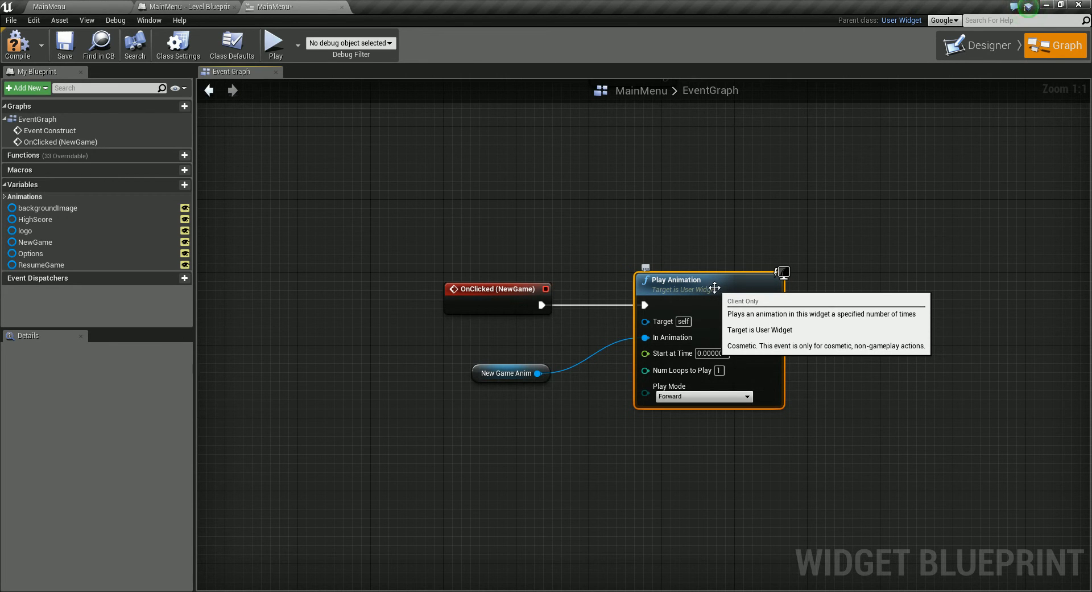
Compile and save the MainMenu widget, and play the level to test the NewGame button's click animation.
click(70, 57)
click(101, 43)
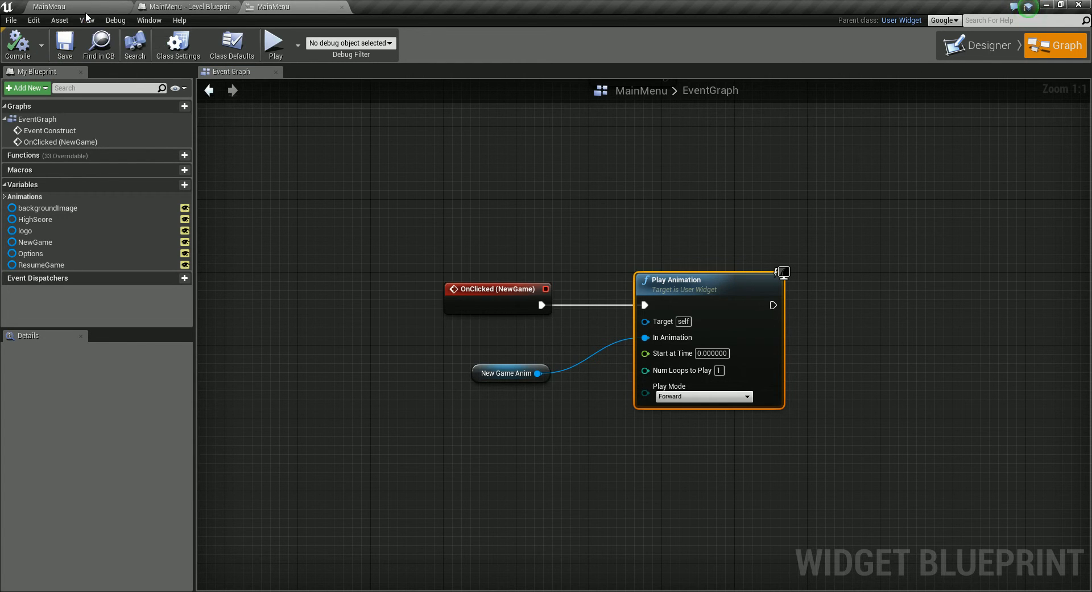
click(620, 45)
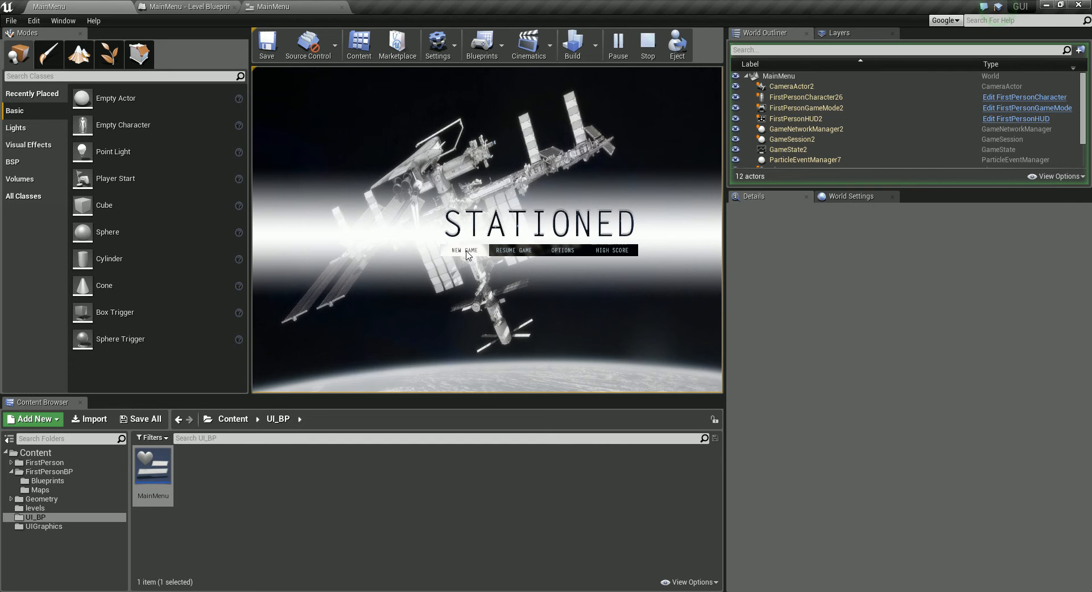
key(Escape)
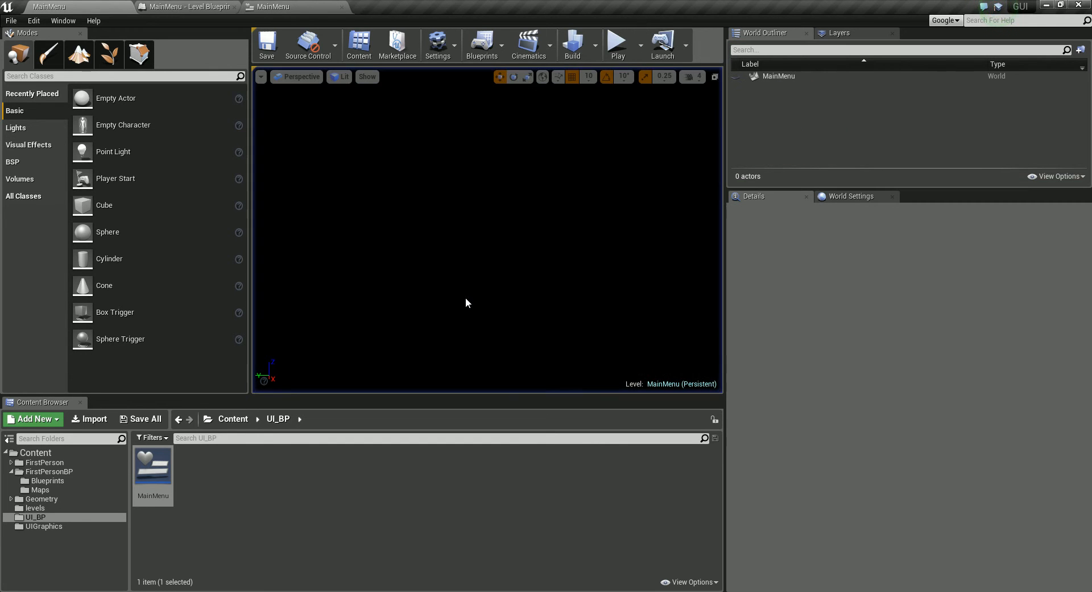
Reopen the MainMenu widget in the designer and scrub through 0.00, 0.05 and 0.10 to examine the NewGame button's scale.
double_click(159, 472)
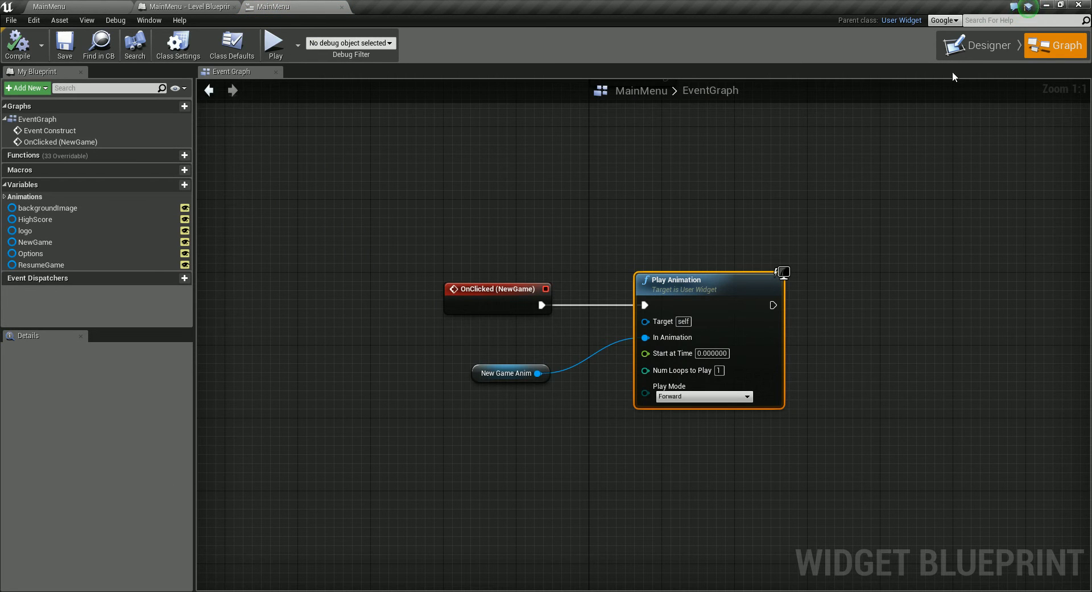
click(964, 51)
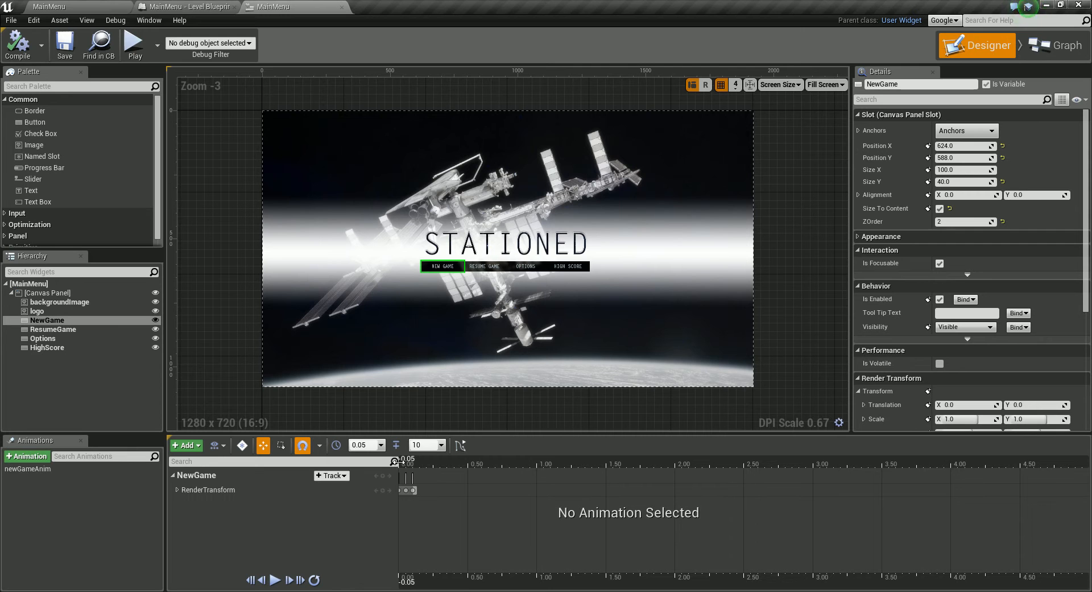
click(398, 583)
click(445, 319)
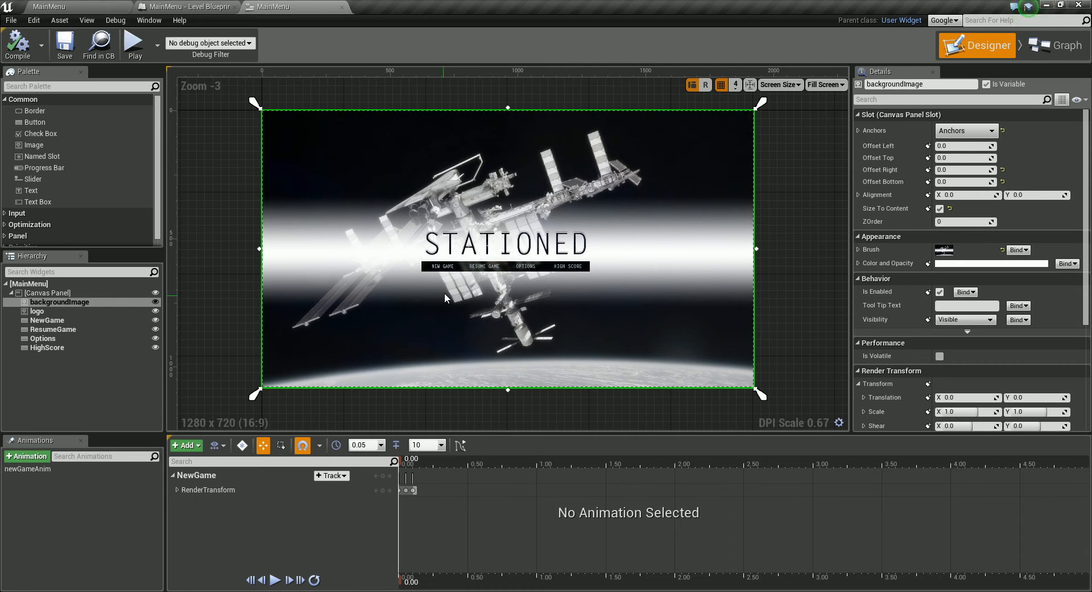
click(451, 275)
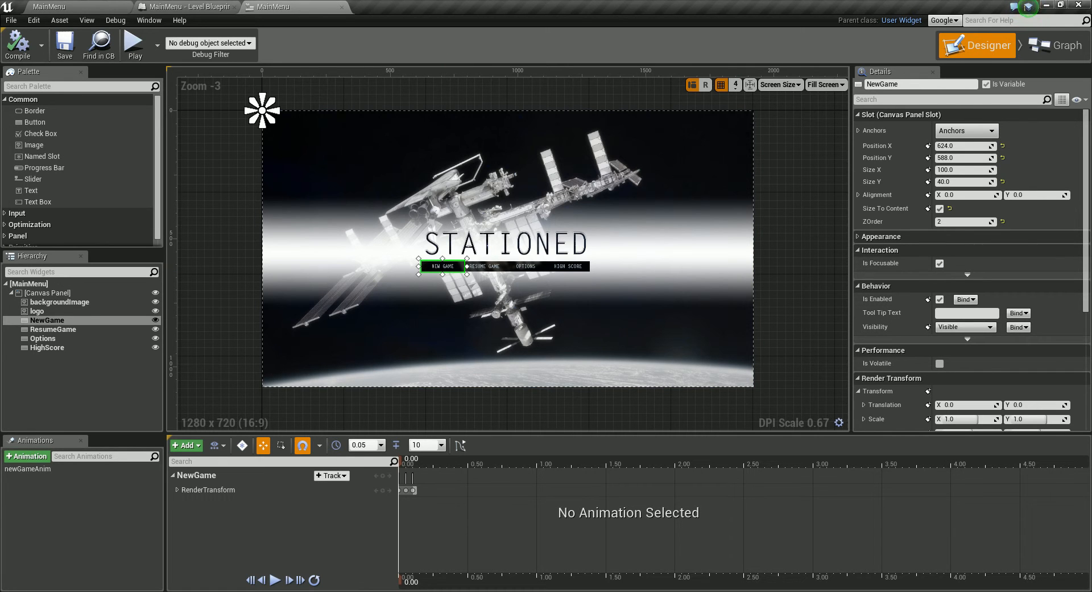
scroll(1018, 307, down, 5)
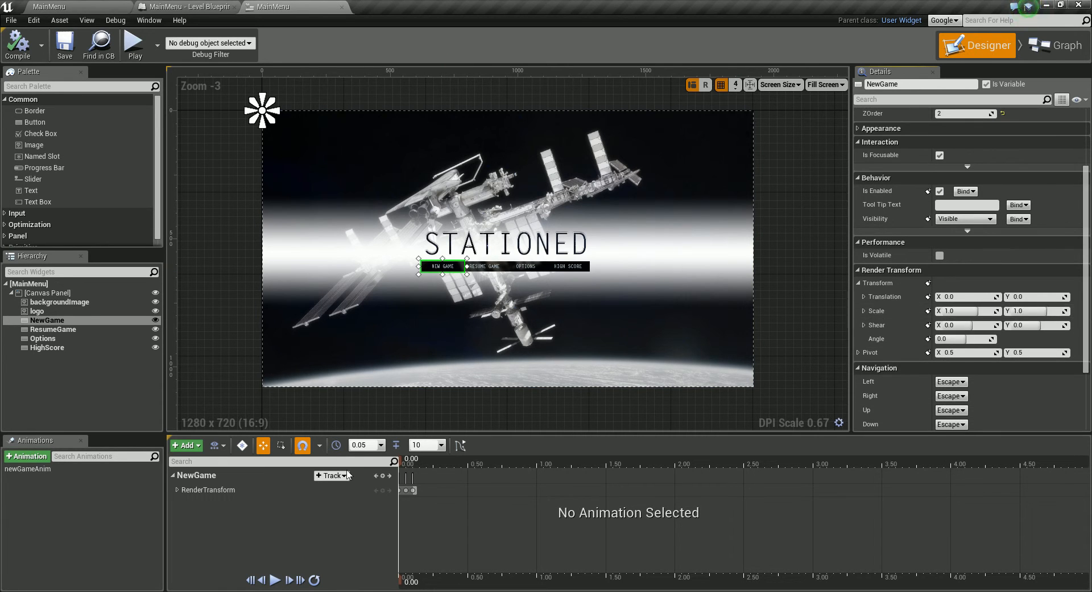
click(411, 579)
drag(414, 579, 406, 579)
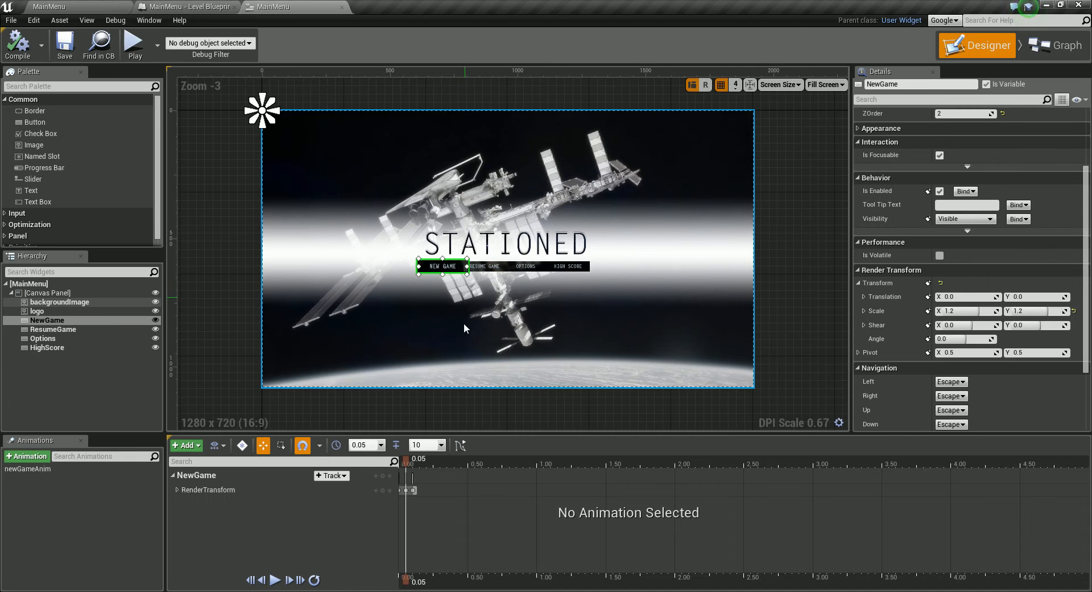
drag(407, 580, 413, 581)
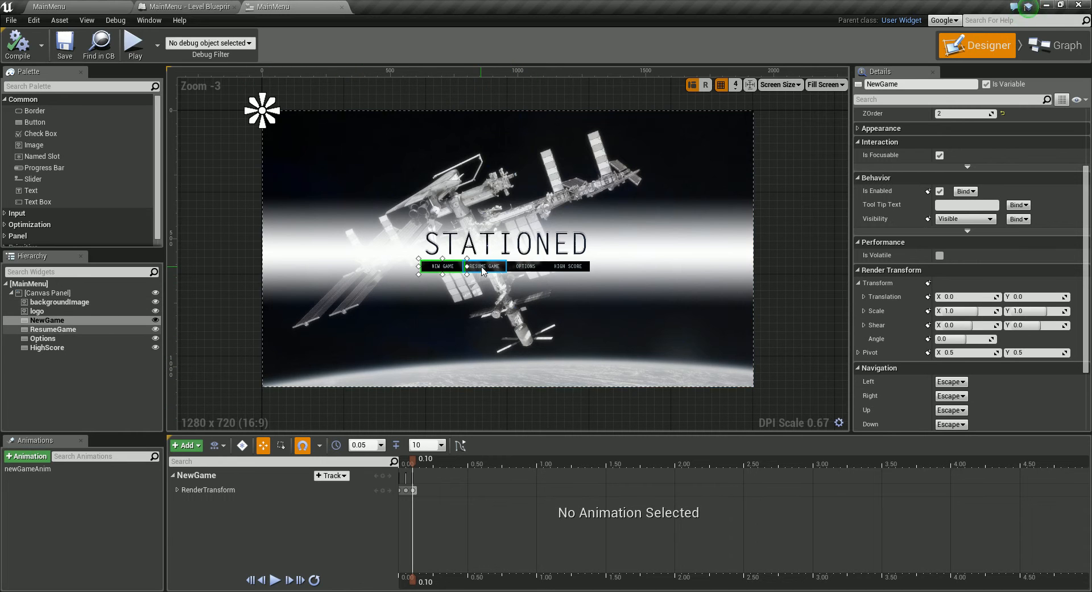
Create a widget animation named resumeGameAnim with the ResumeGame button selected, and select the animation for editing.
click(59, 330)
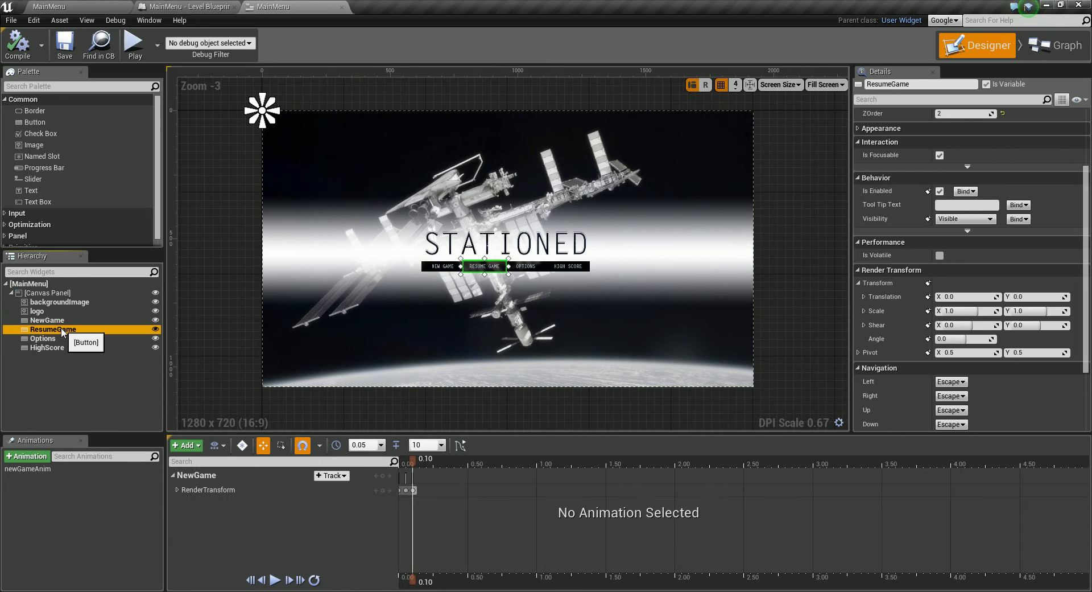
click(26, 456)
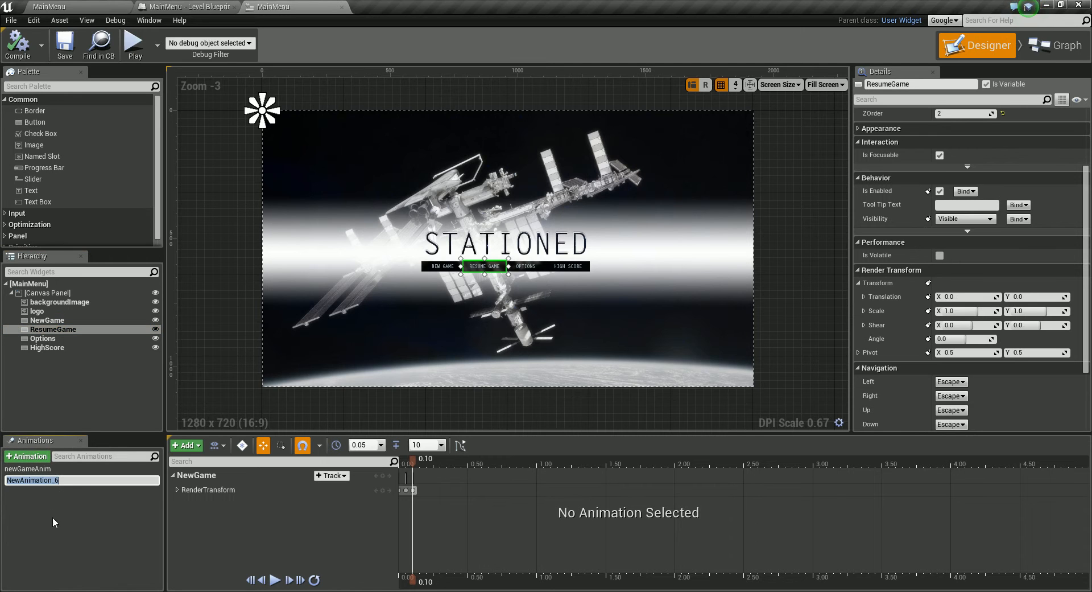
text(resumeGameAnim)
key(Return)
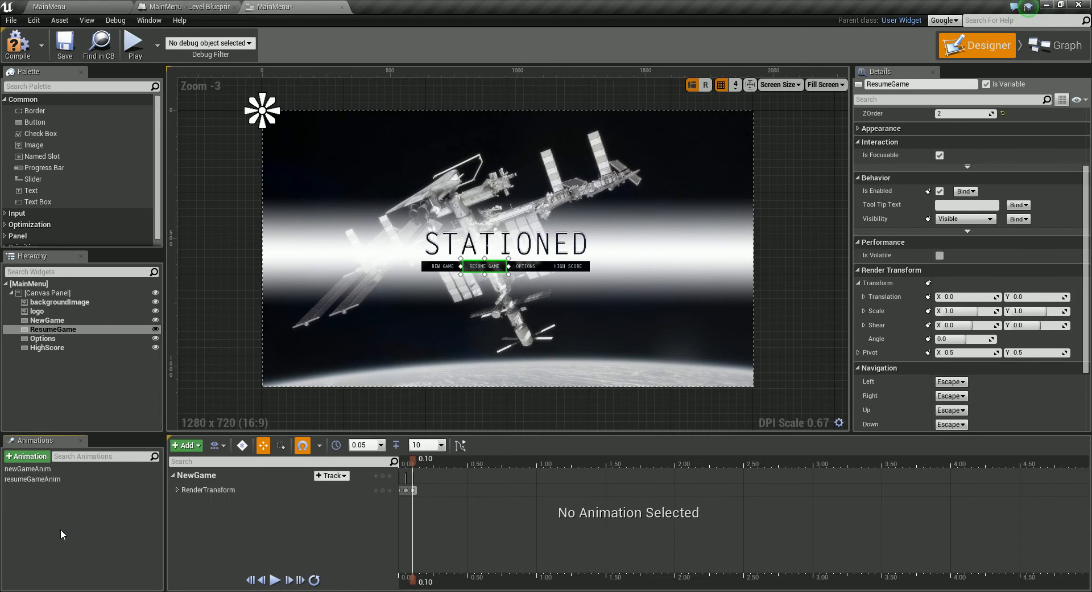
click(22, 478)
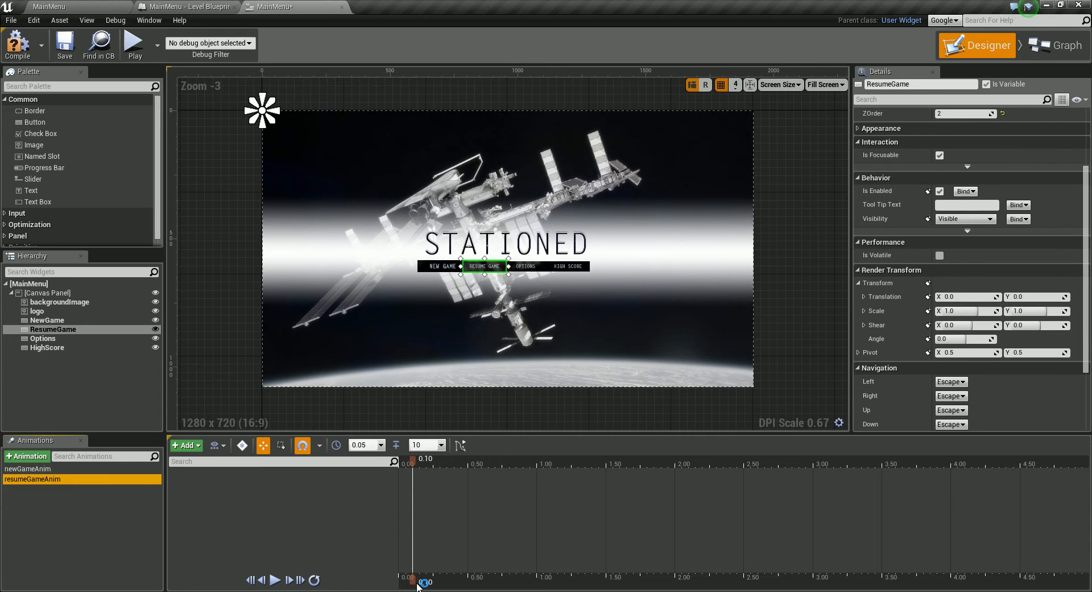
Add scale keyframes for the ResumeGame button at 0.00, 0.05 and 0.10 in resumeGameAnim, and return the playhead to 0.05.
mouse_move(411, 585)
mouse_down()
mouse_move(393, 582)
mouse_move(429, 580)
mouse_move(402, 585)
mouse_up()
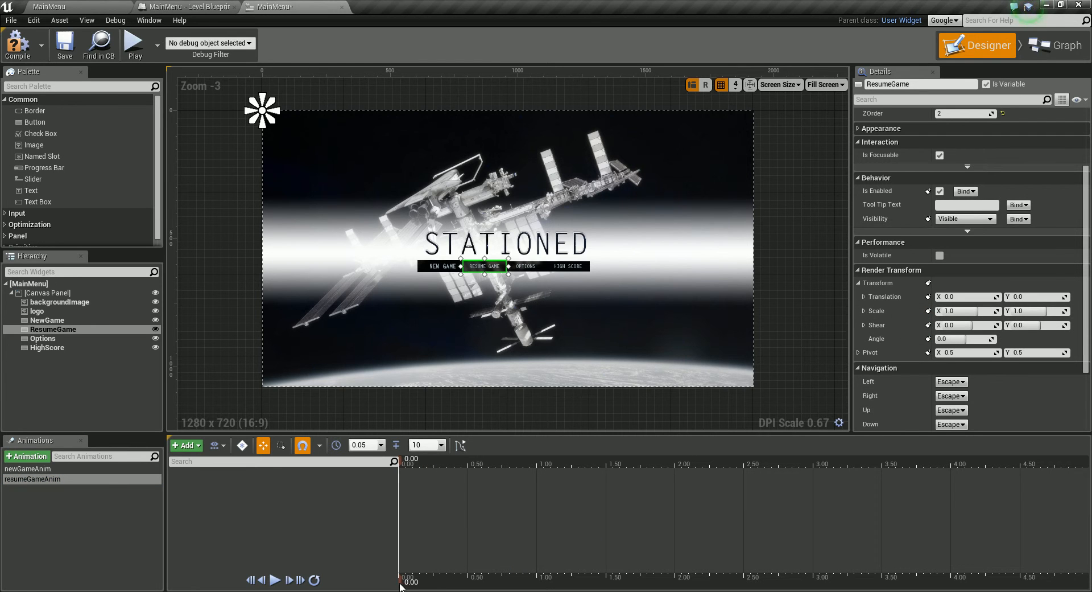
click(929, 312)
drag(400, 577, 406, 577)
click(415, 581)
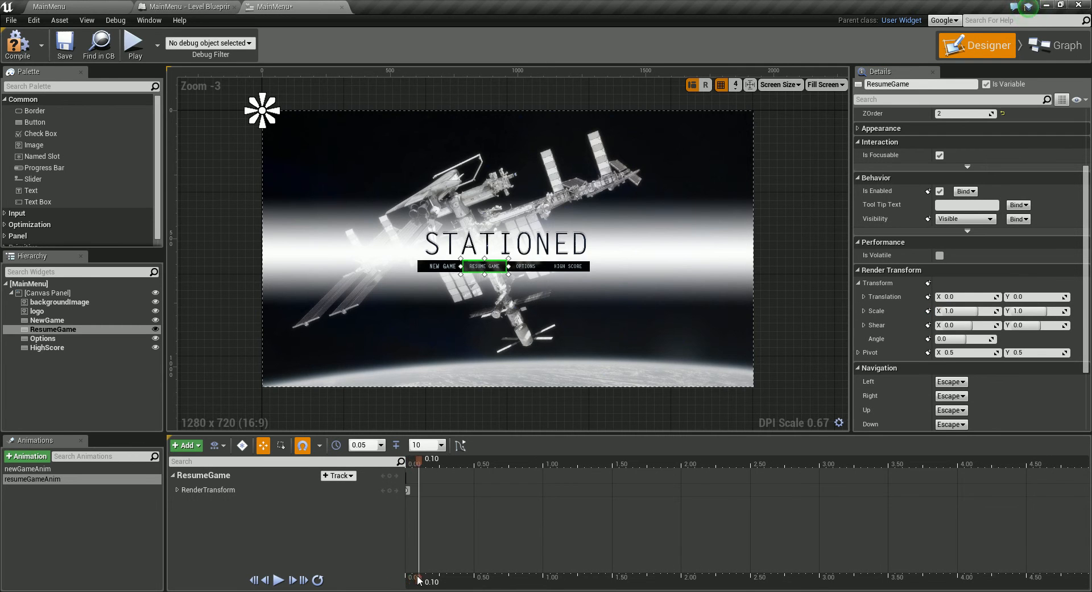
click(928, 311)
click(418, 580)
click(928, 311)
click(412, 491)
drag(416, 580, 410, 580)
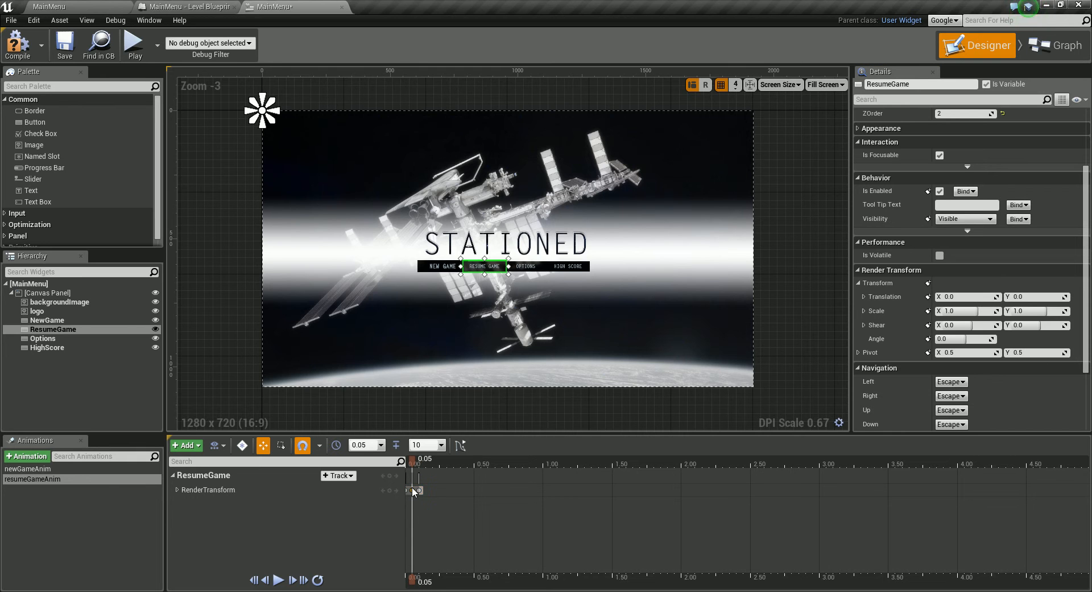
Keyframe the ResumeGame button's scale at 1.2 in X and Y at 0.05 in resumeGameAnim, and return the playhead to 0.00.
click(961, 311)
text(1.2)
key(Return)
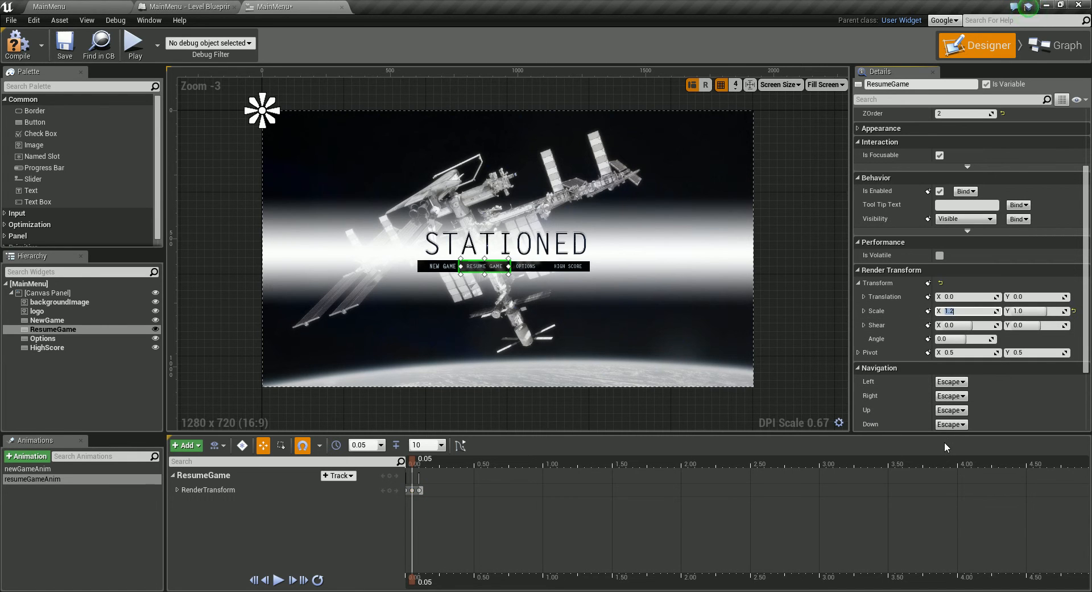
click(1029, 310)
text(1.2)
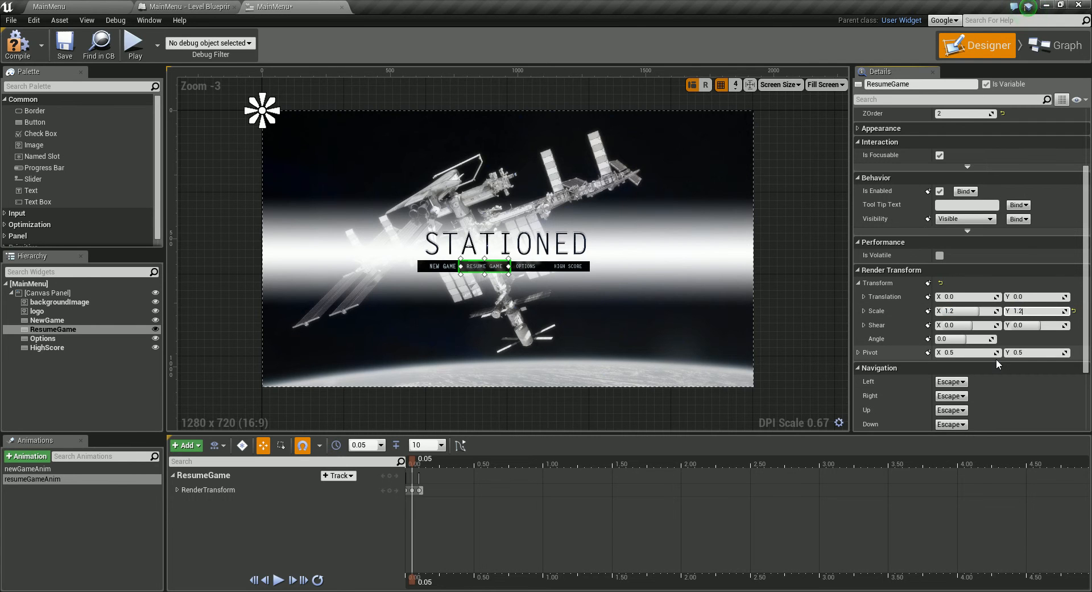
key(Return)
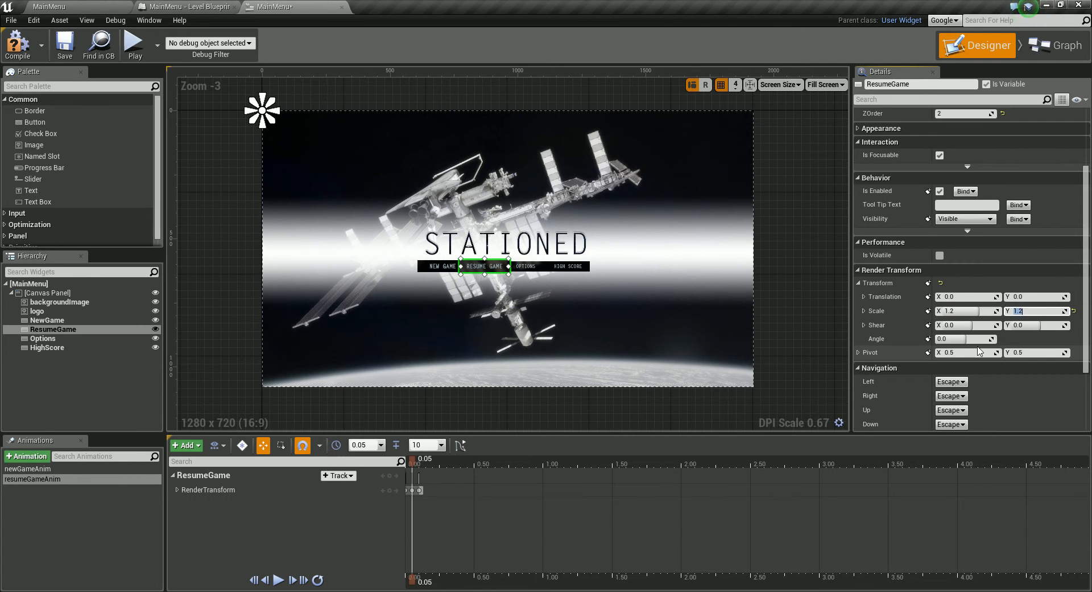
click(928, 310)
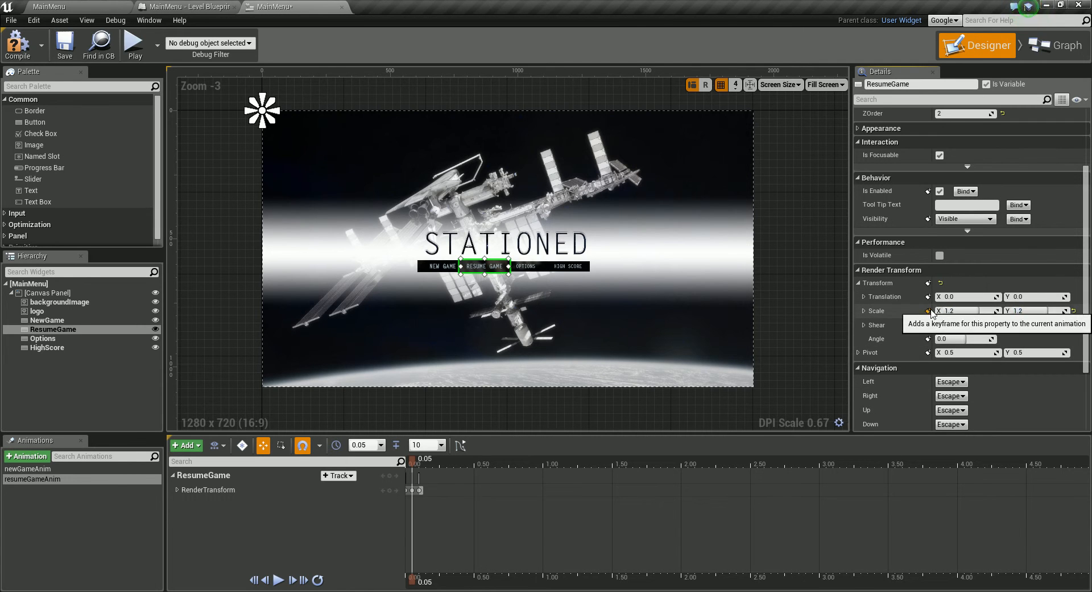
mouse_move(412, 582)
mouse_down()
mouse_move(425, 580)
mouse_move(397, 579)
mouse_move(426, 576)
mouse_move(401, 580)
mouse_up()
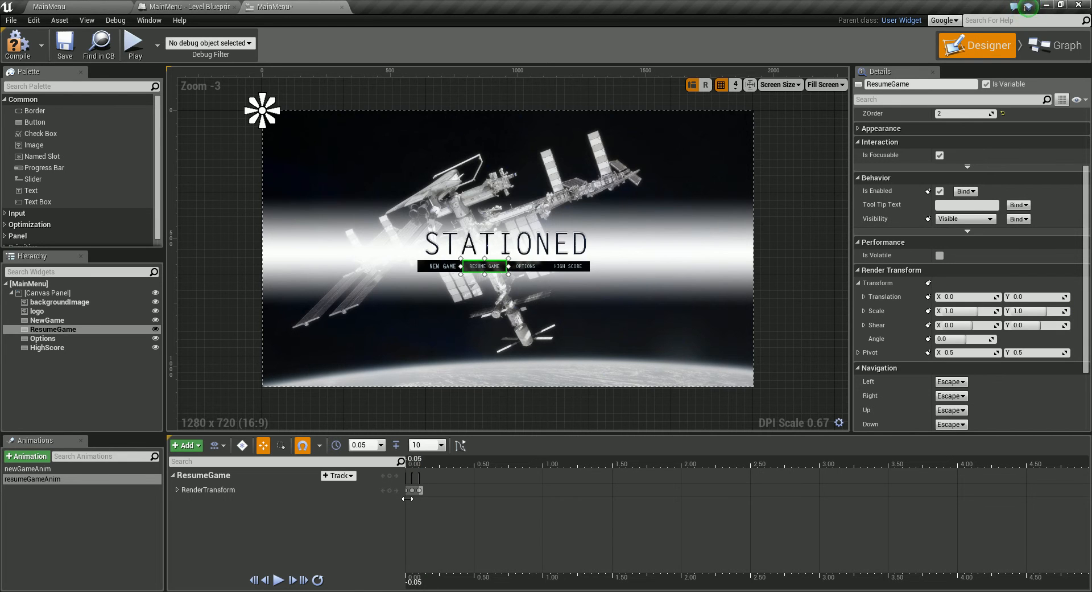
click(408, 585)
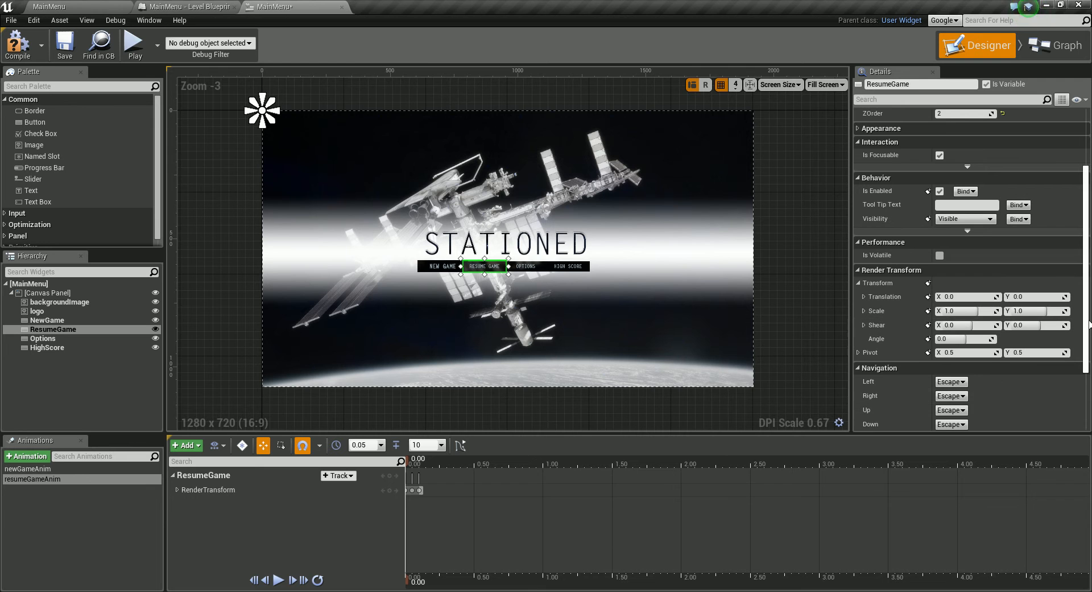
Add an OnClicked event for the ResumeGame button and connect it to a new Play Animation node aligned beside it.
scroll(1090, 405, down, 3)
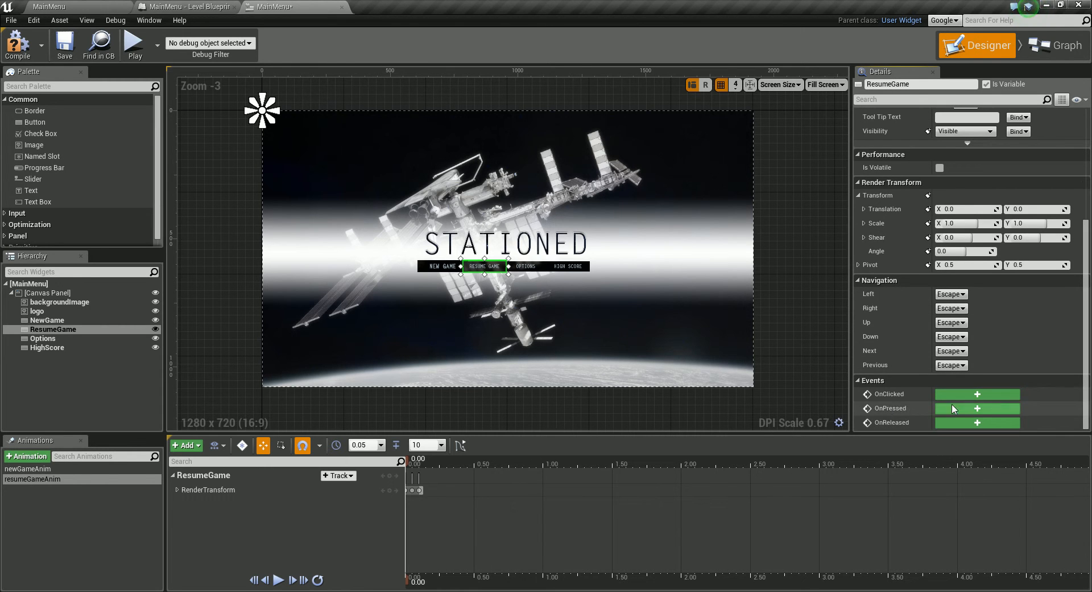
click(974, 395)
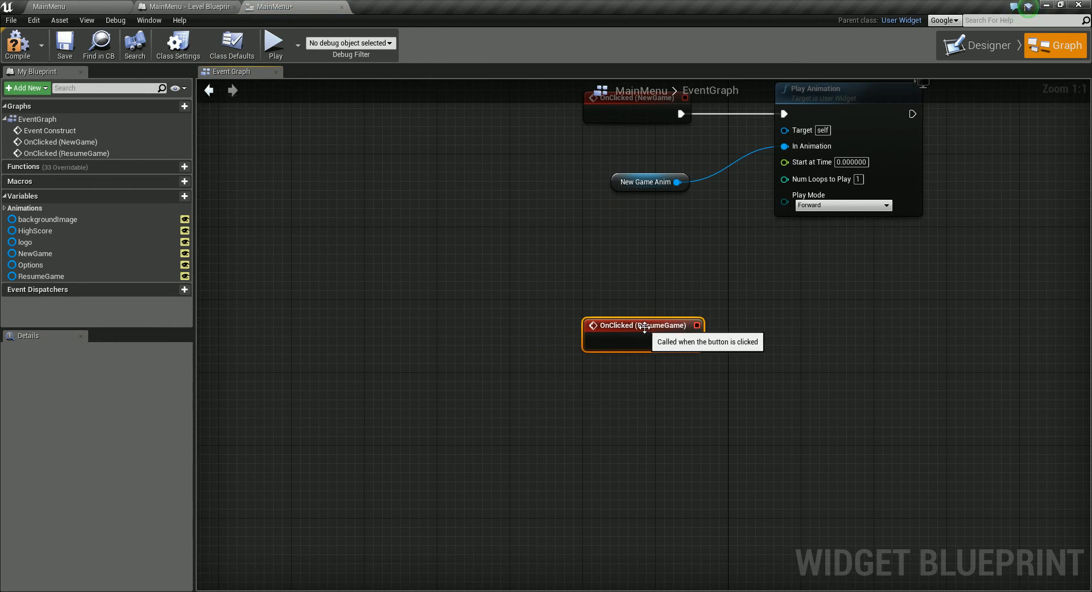
drag(693, 341, 790, 347)
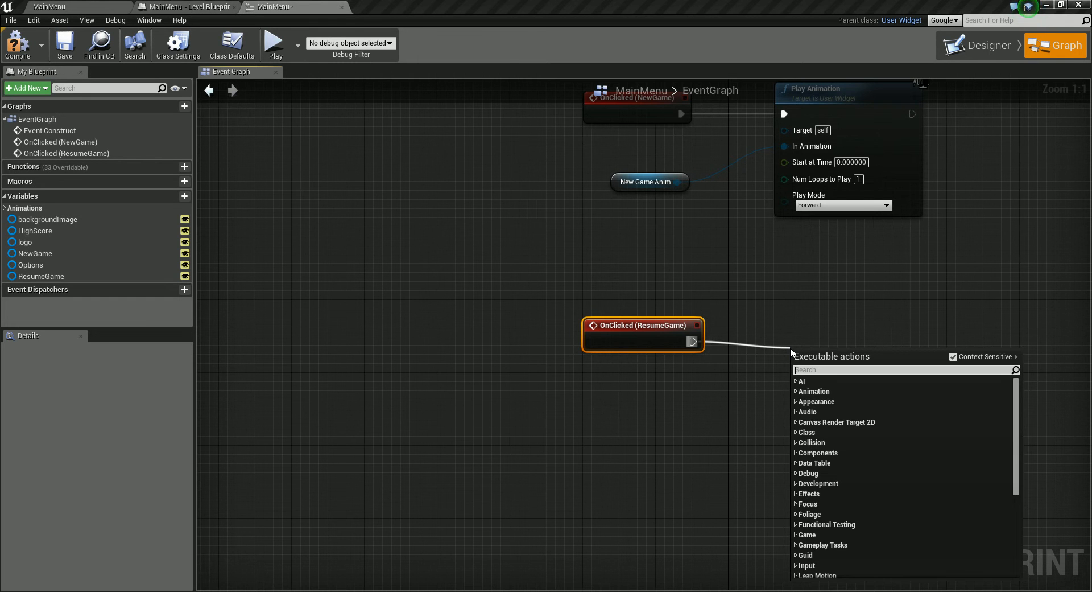
text(play)
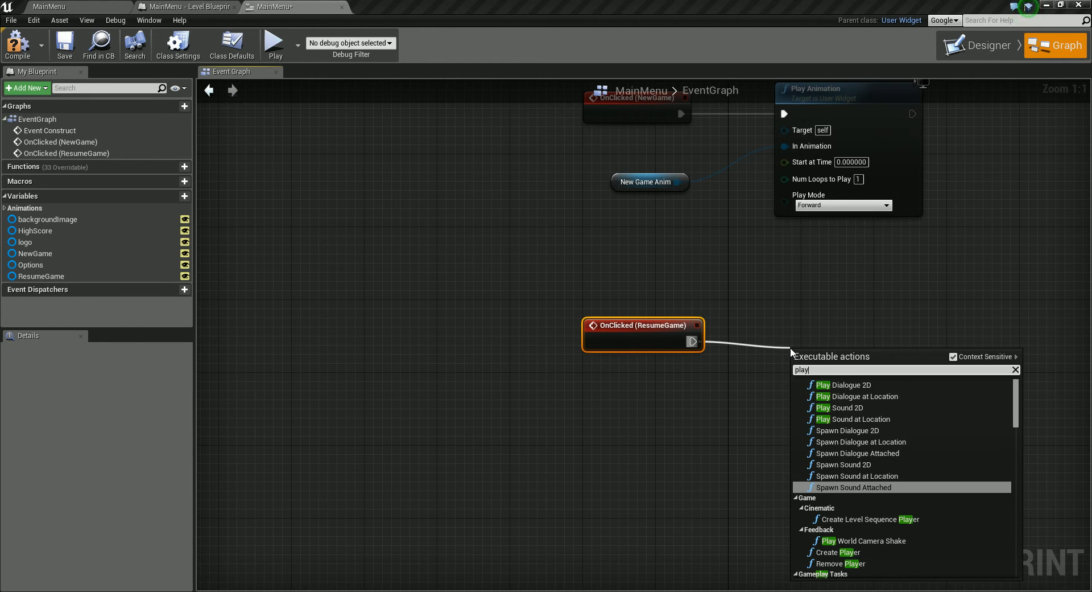
text( an)
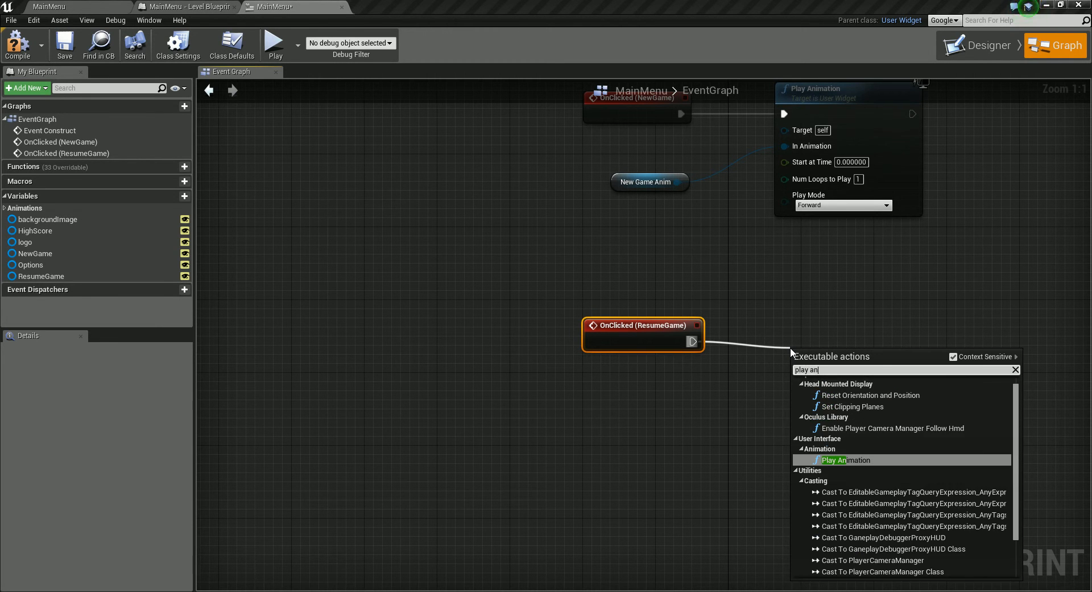
key(Return)
drag(877, 353, 858, 317)
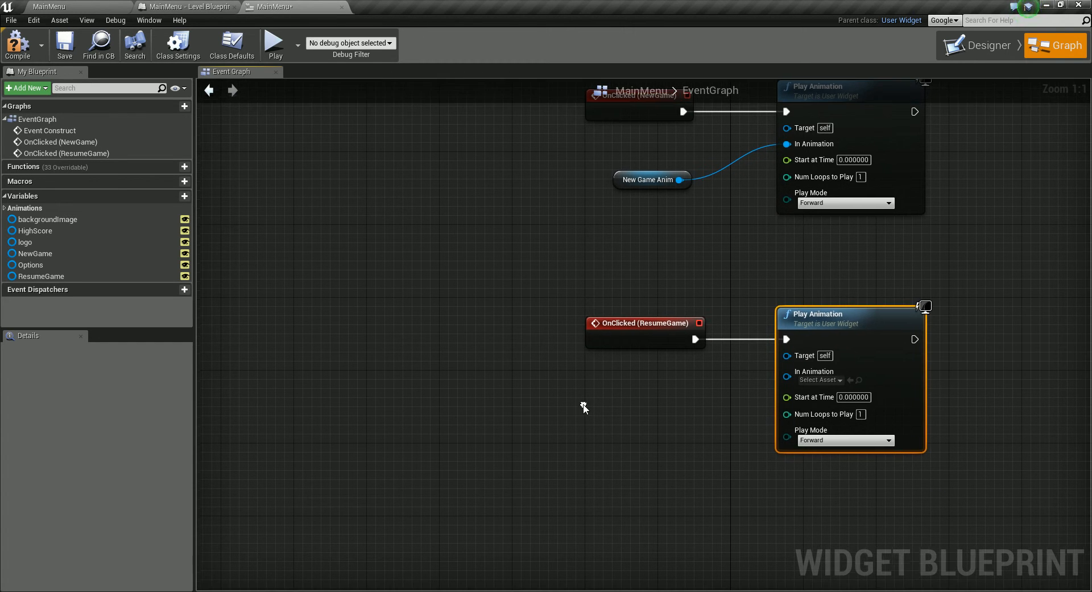
Add a Get Resume Game Anim node and connect it to the In Animation input of ResumeGame's Play Animation node.
right_click(601, 406)
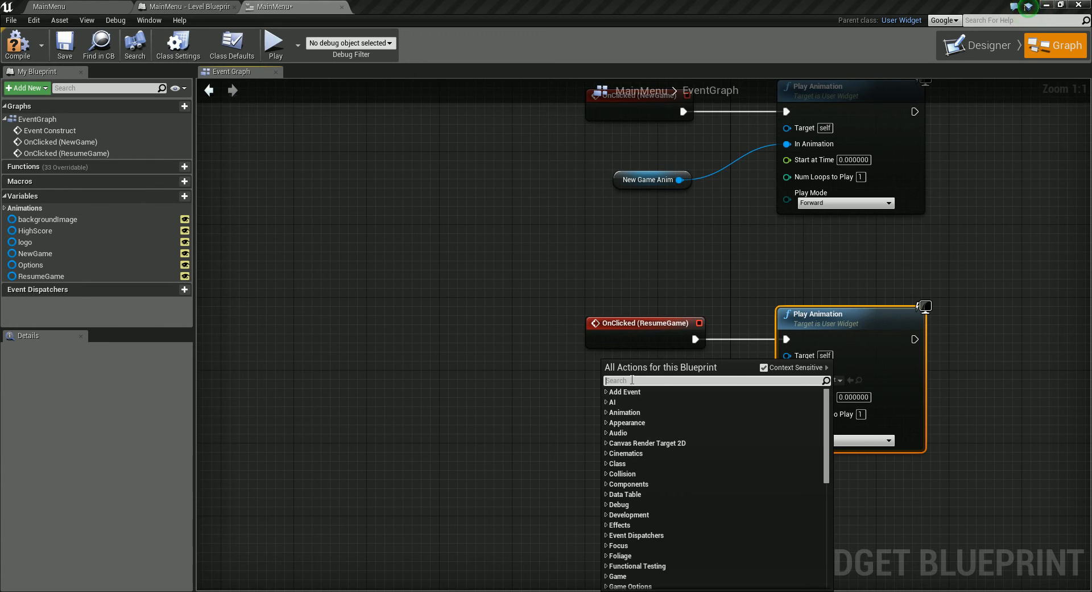
text(resume)
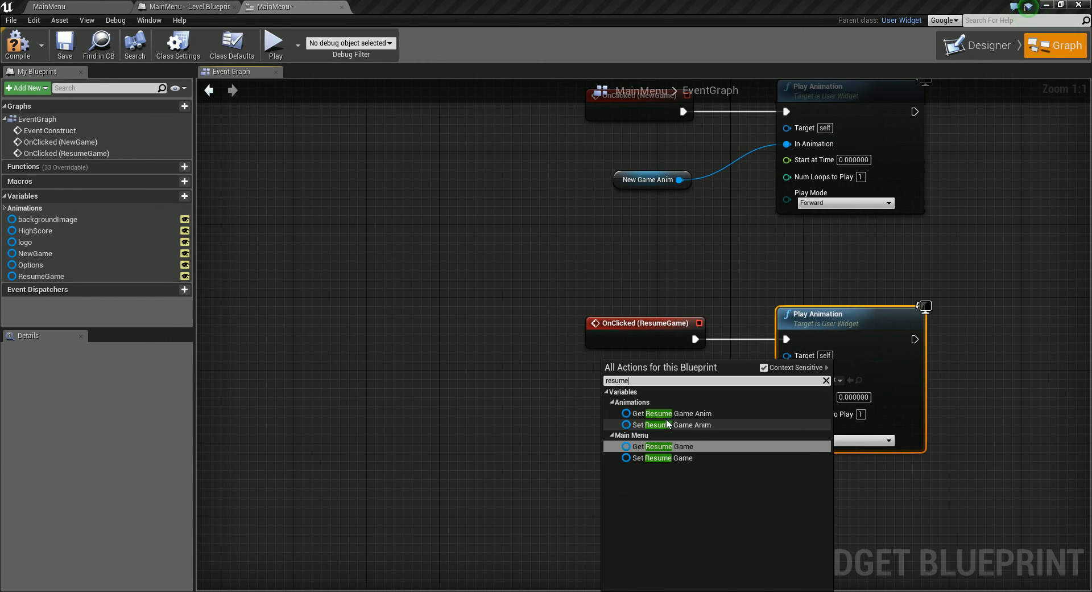
click(685, 413)
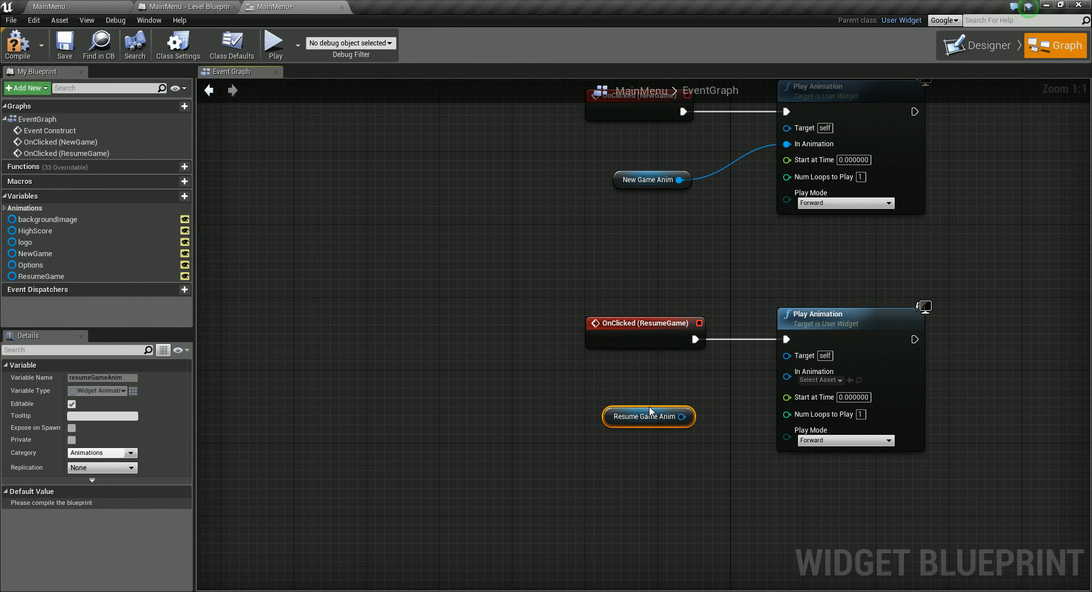
drag(682, 416, 789, 380)
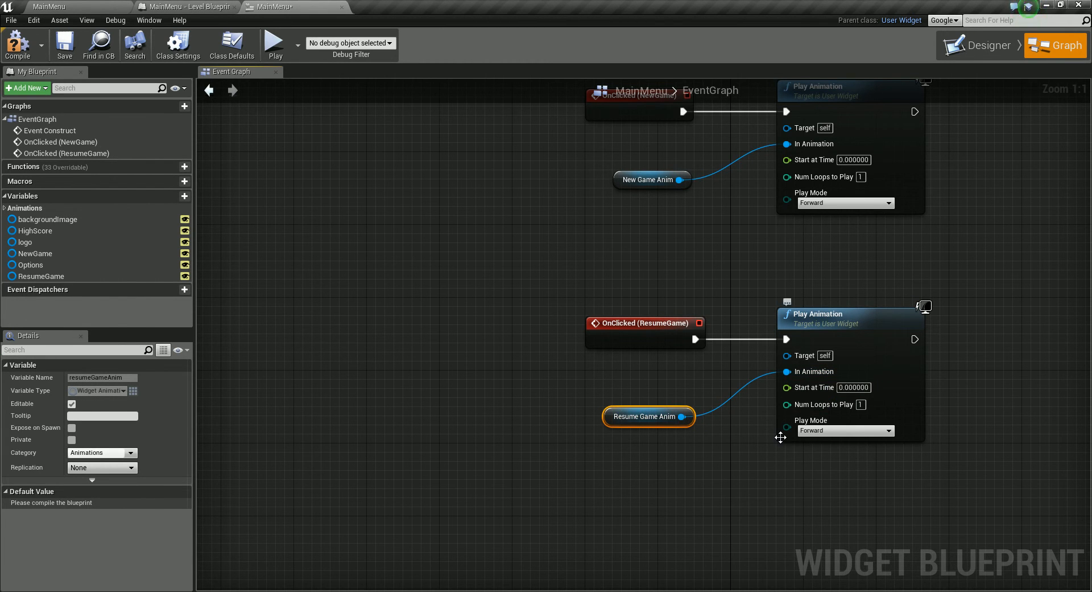
Compile and save the MainMenu widget, and play the level to test the menu buttons' click animations.
click(18, 45)
click(65, 45)
click(49, 8)
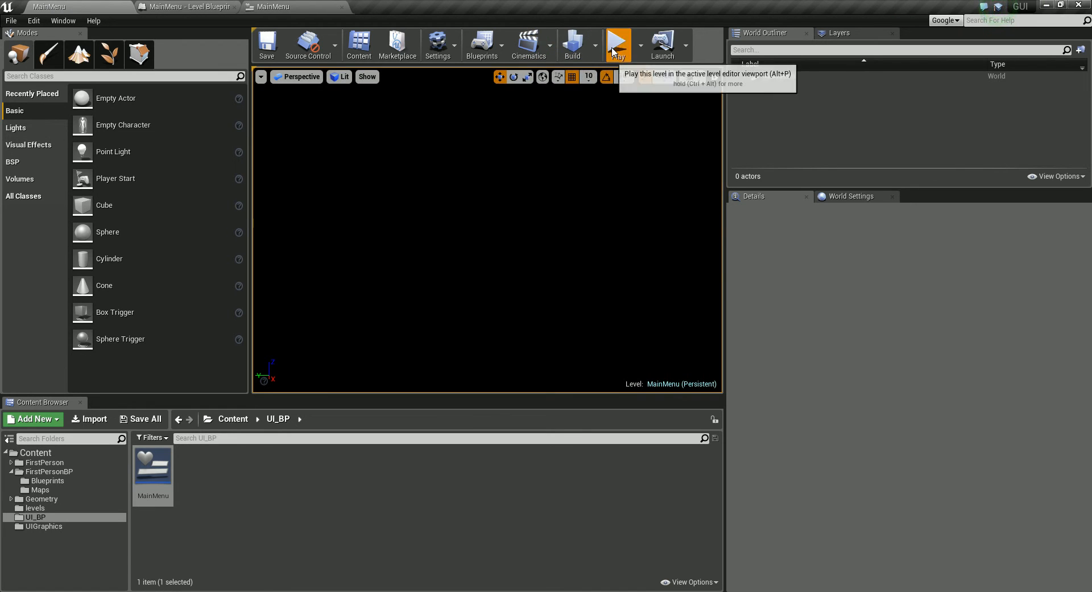
click(617, 44)
click(488, 230)
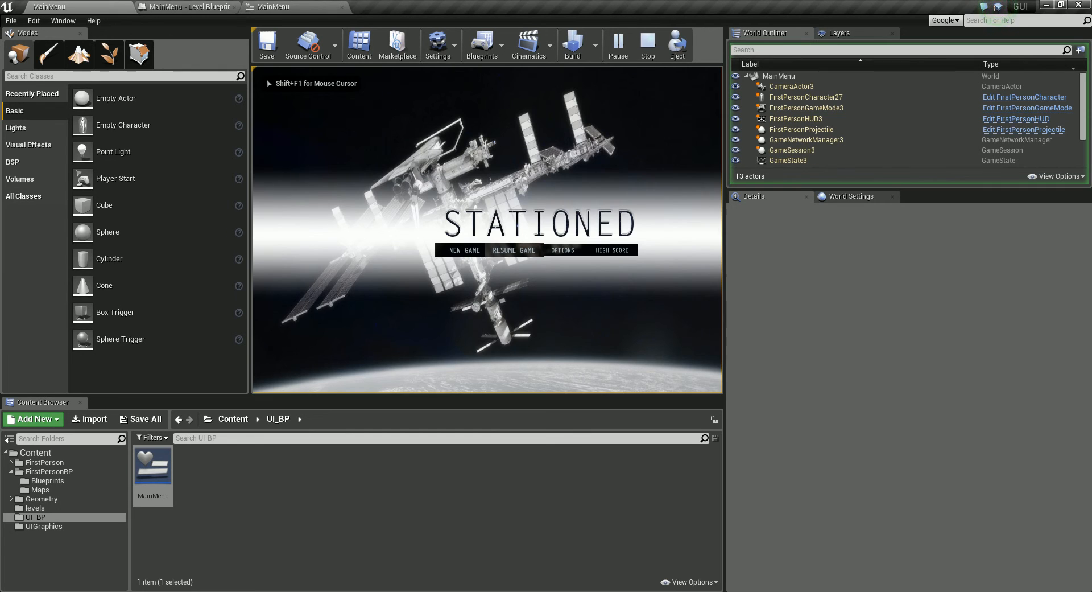
key(Escape)
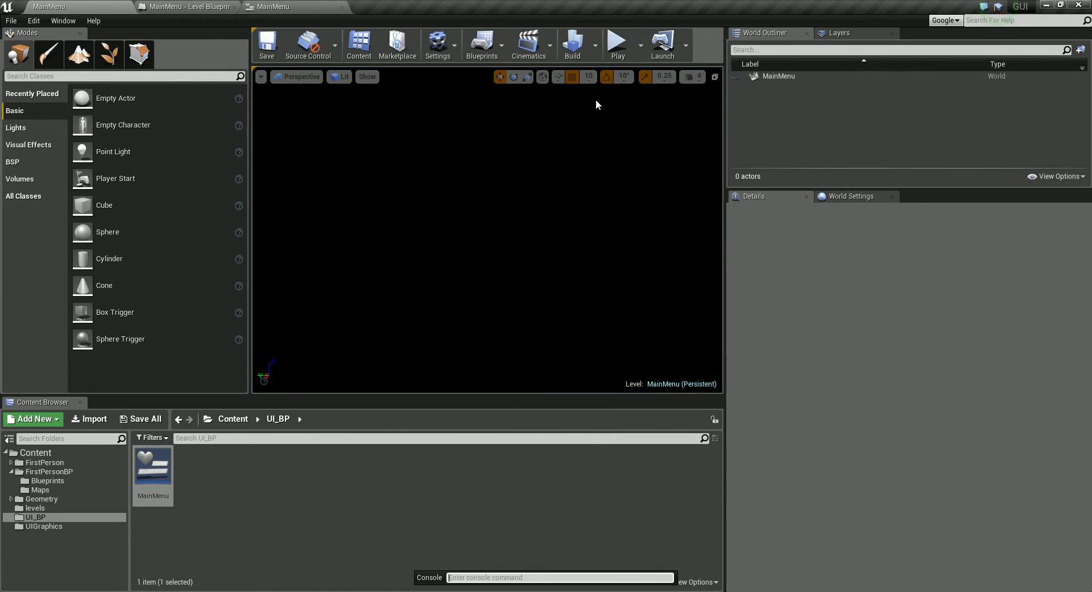
click(617, 43)
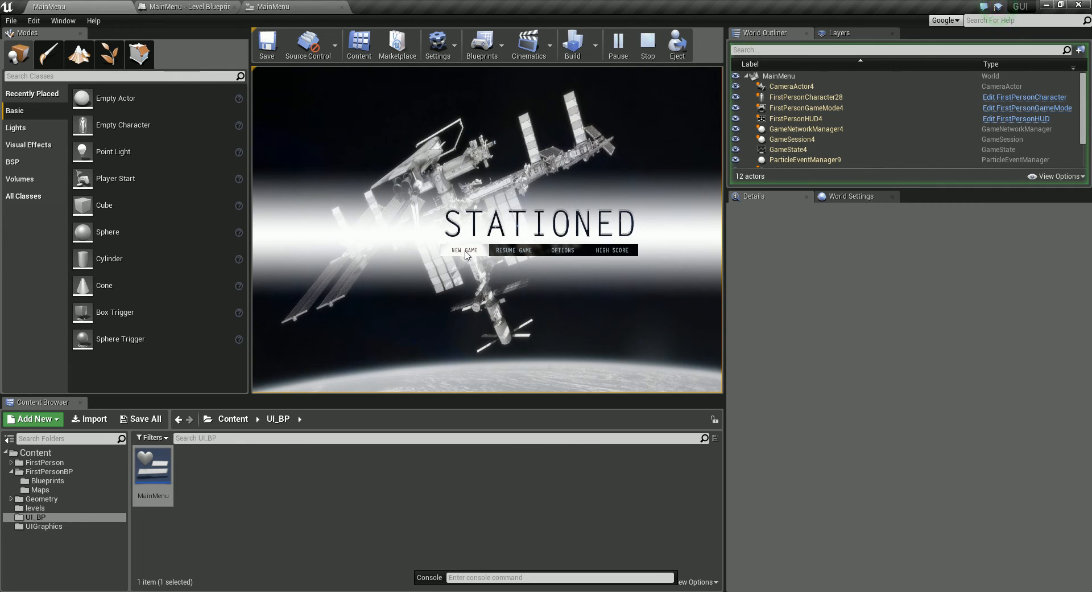
key(Escape)
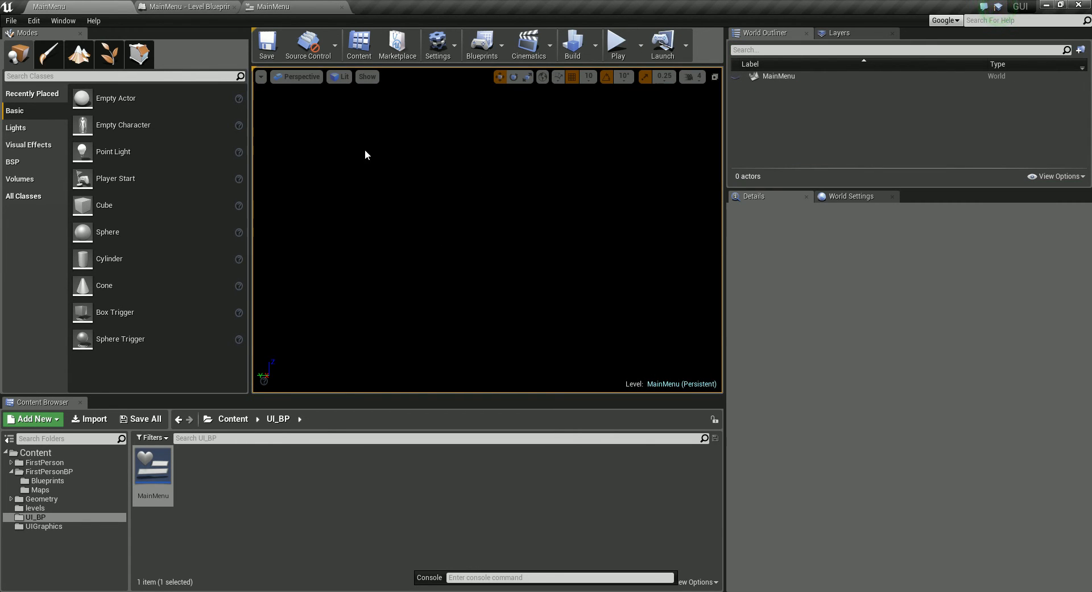
Return to the MainMenu widget's designer, create an animation named optionsAnim with the Options button selected, and select the animation for editing.
click(196, 7)
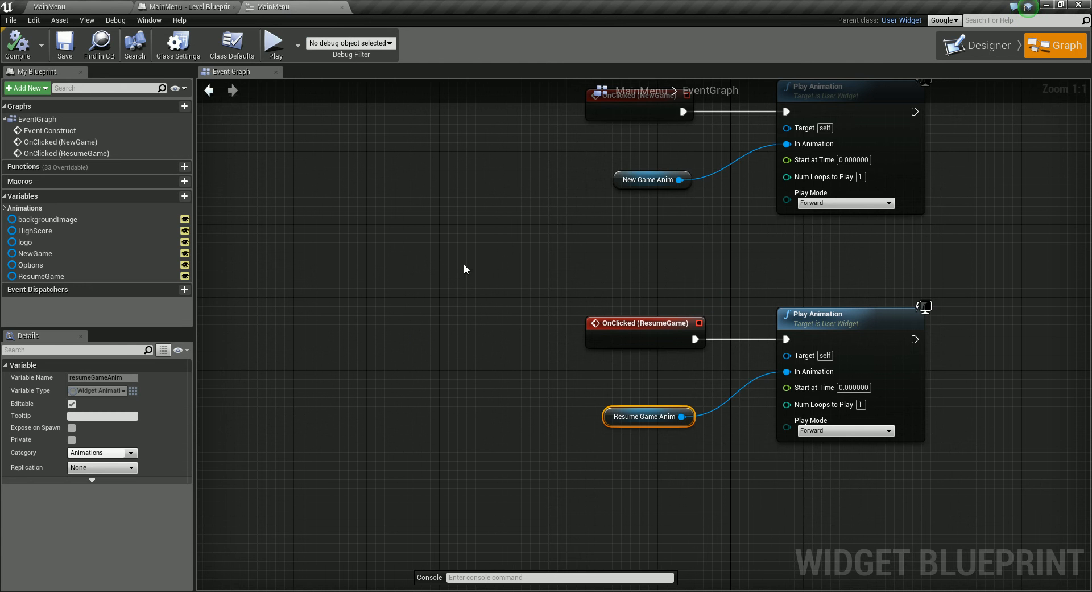
click(979, 45)
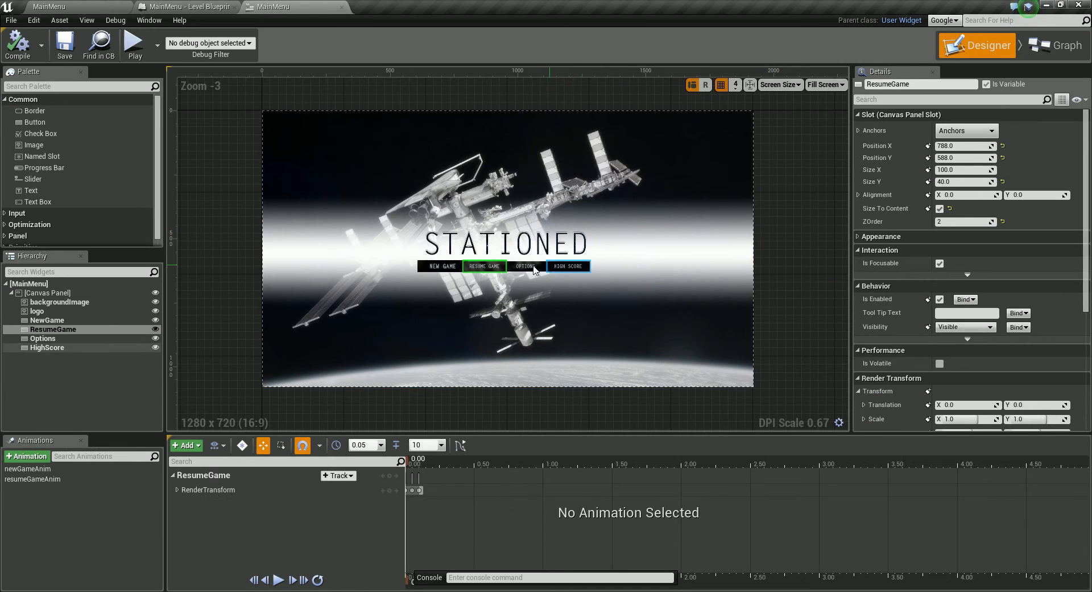
click(43, 337)
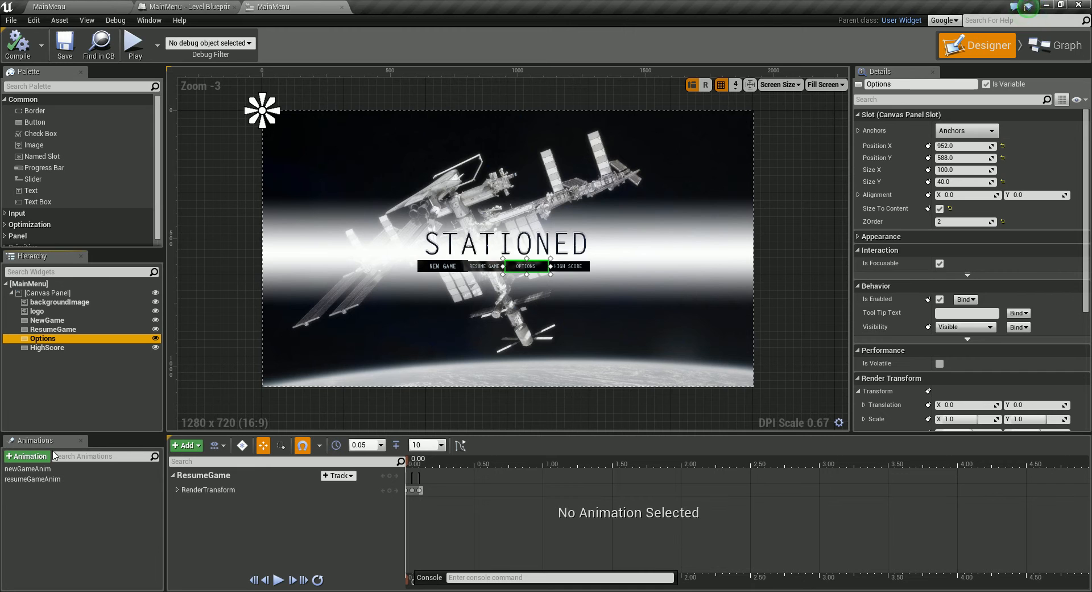
click(22, 456)
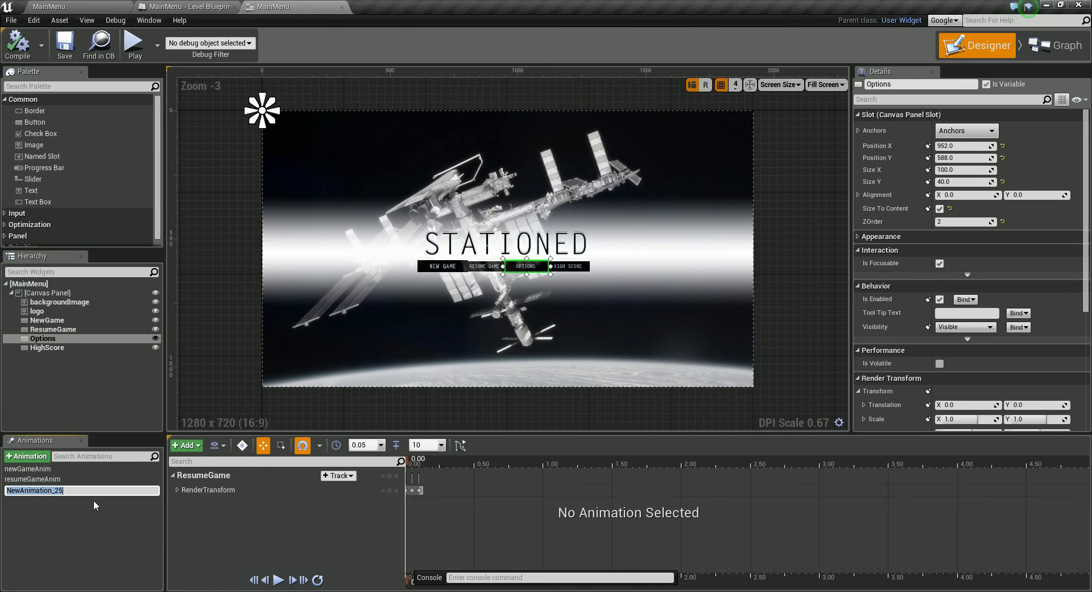
text(optionsAnim)
key(Return)
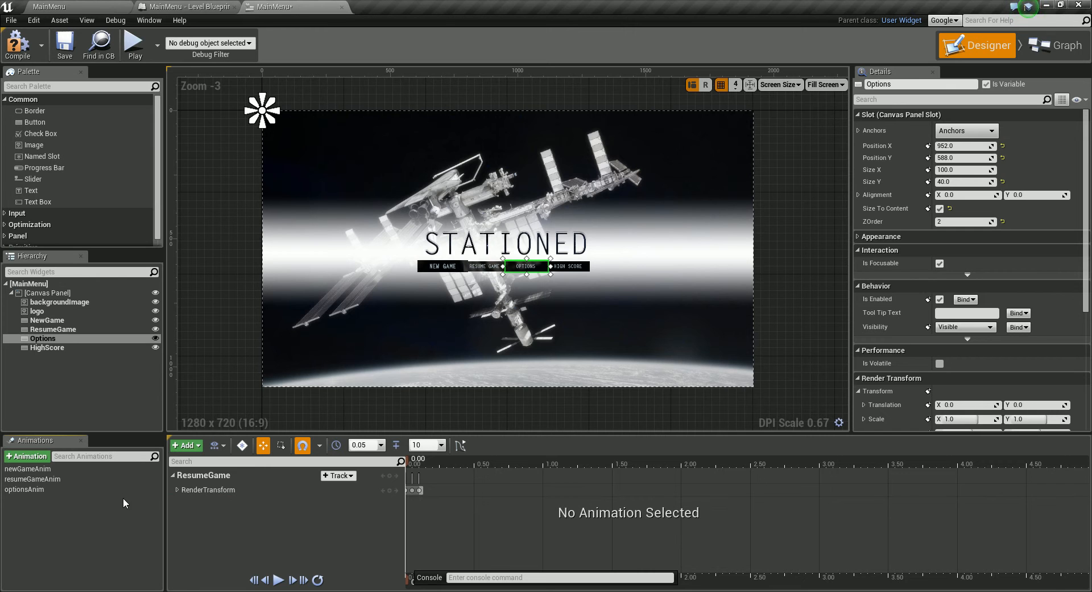
click(40, 490)
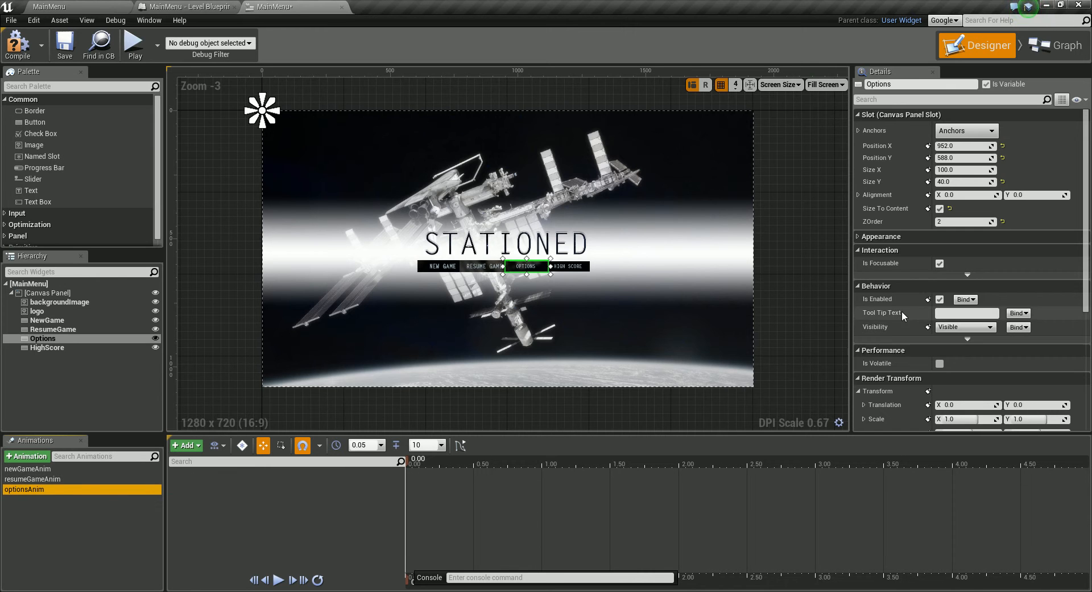
Add scale keyframes for the Options button at 0.00, 0.05 and 0.10 in optionsAnim, and return the playhead to 0.05.
drag(1086, 274, 1088, 358)
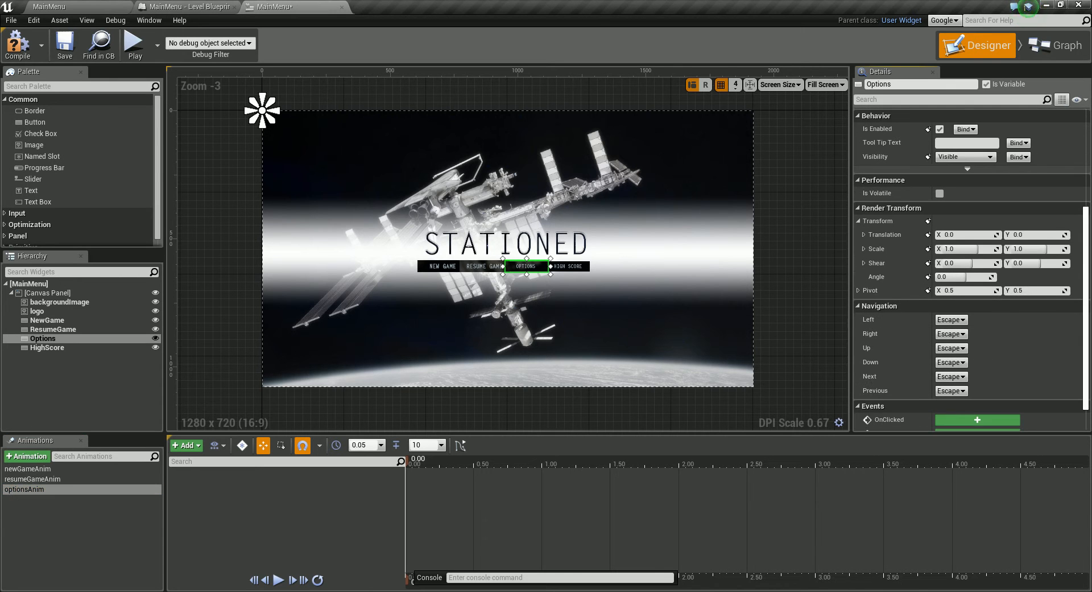
click(928, 248)
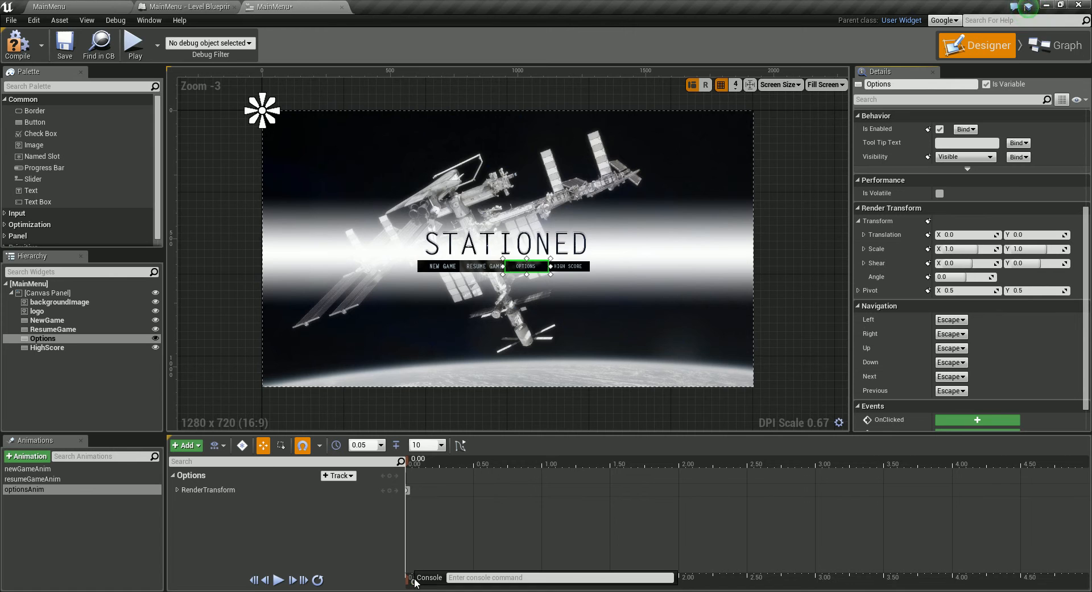
click(416, 462)
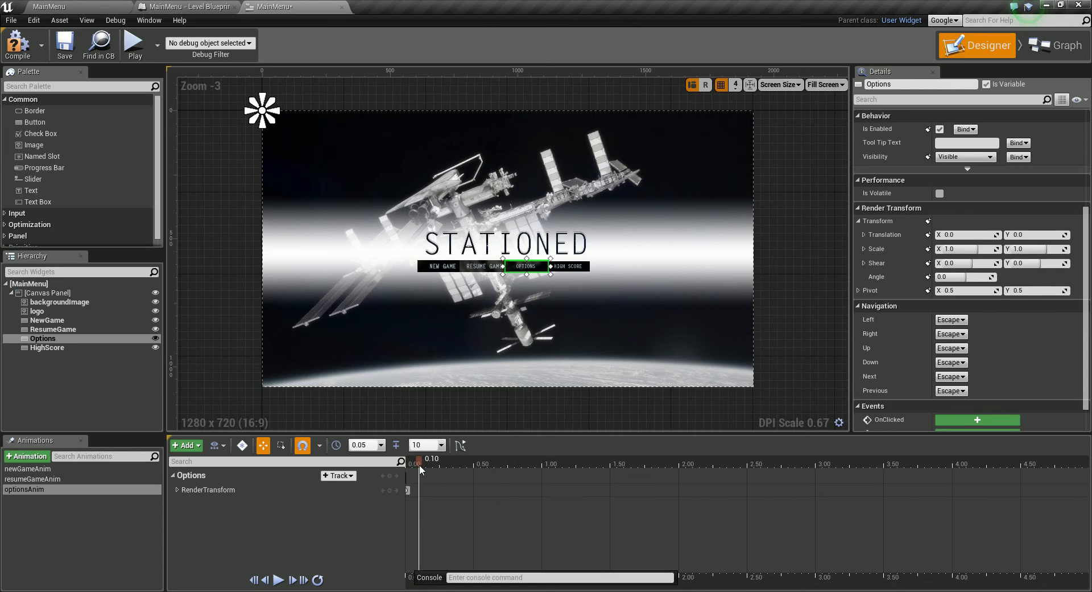
click(928, 248)
drag(411, 465, 418, 462)
click(928, 248)
drag(416, 468, 412, 468)
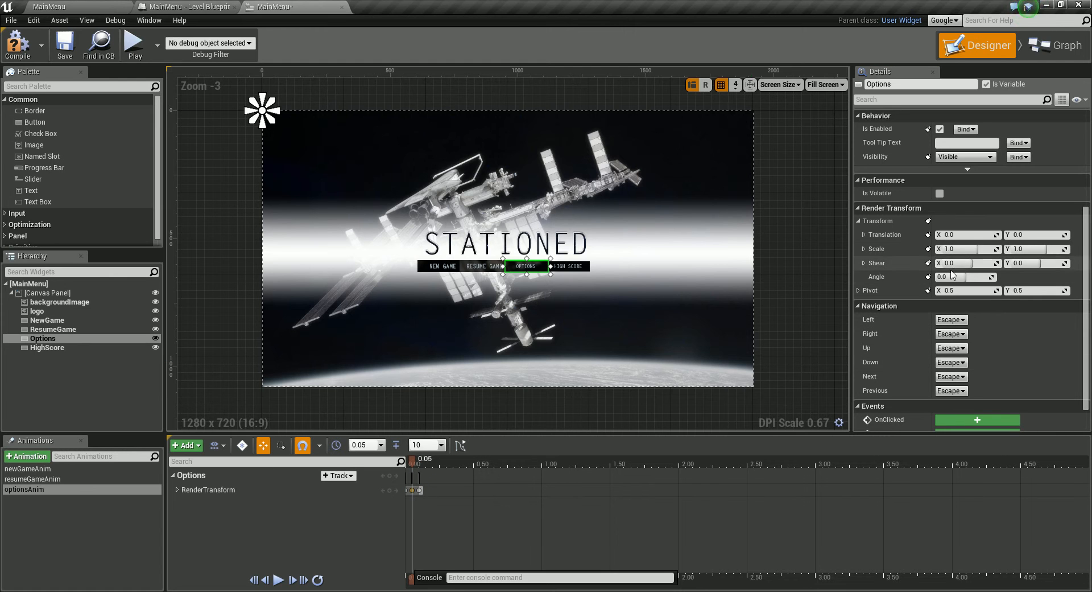
Set the Options button's scale to 1.2 in X and Y at 0.05 in optionsAnim.
click(946, 248)
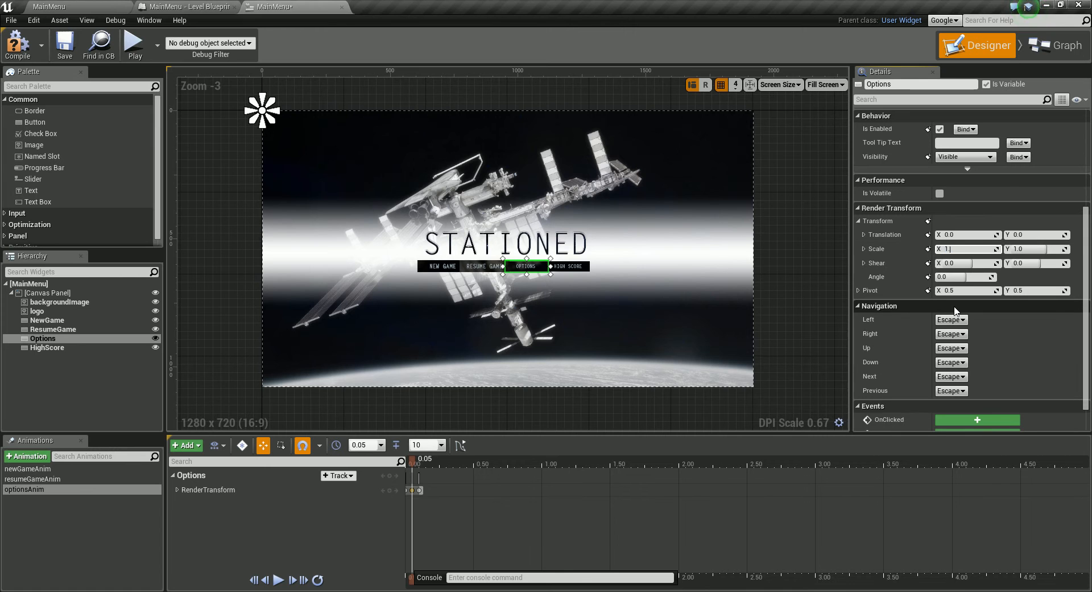
click(1018, 249)
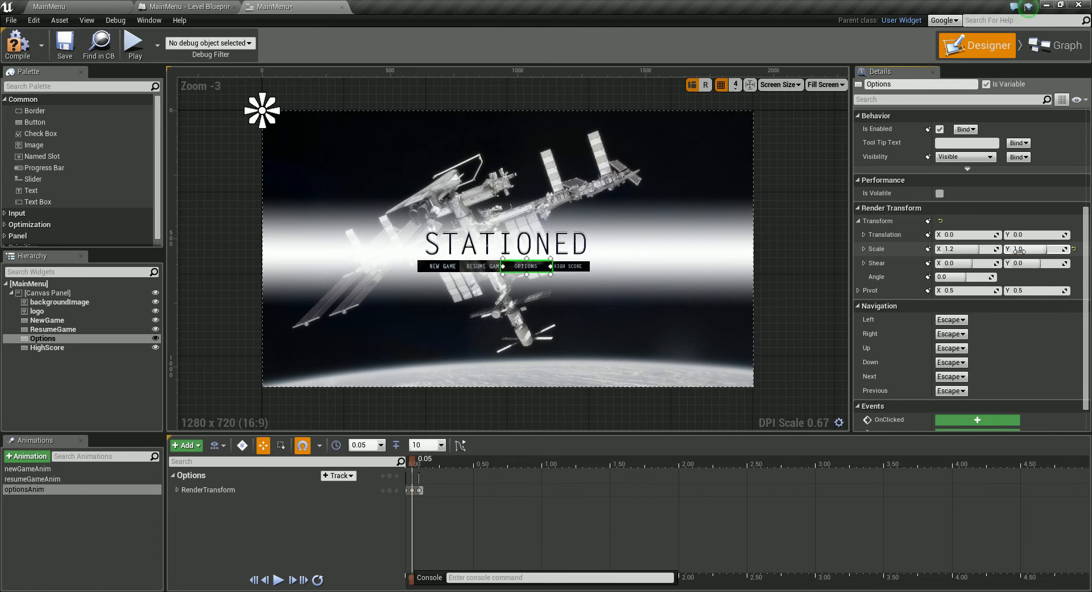
text(1.2)
key(Return)
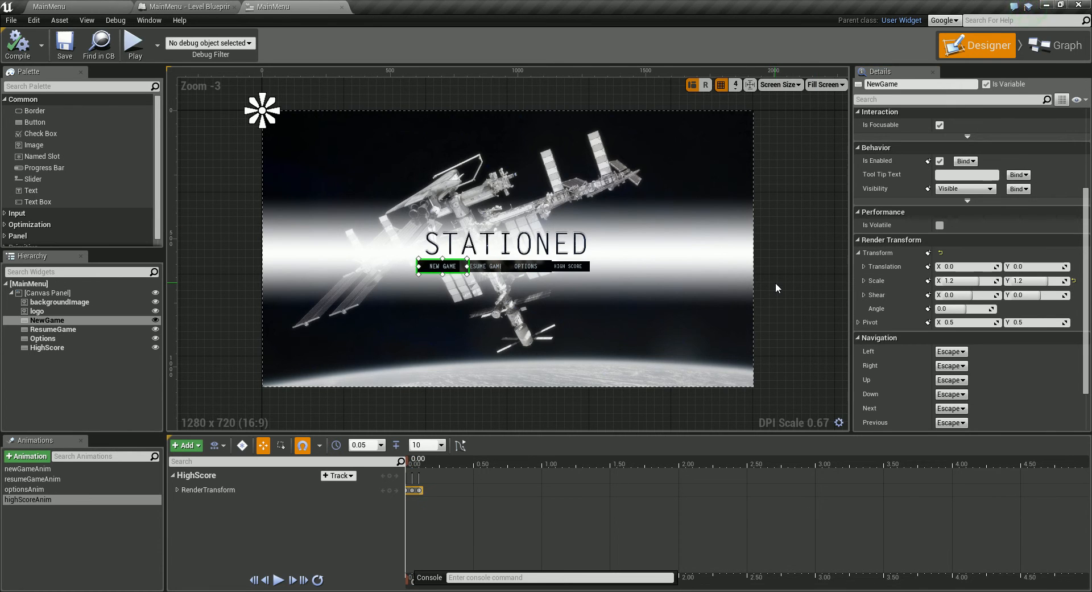
Examine the existing OnClicked event chains in the MainMenu event graph and the NewGame button's scale and event properties in the designer.
click(1055, 45)
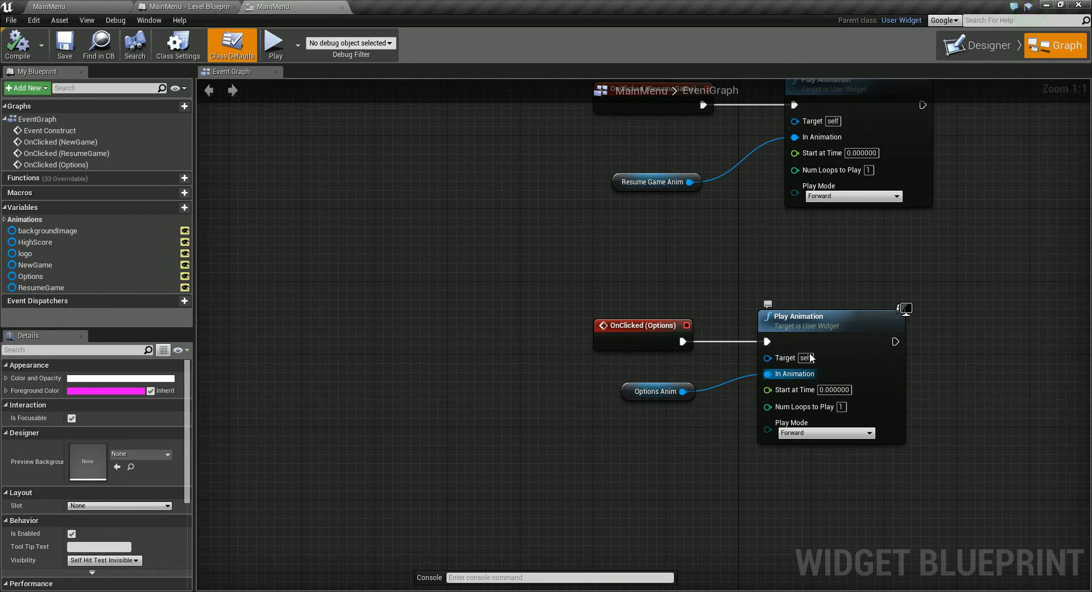
click(977, 45)
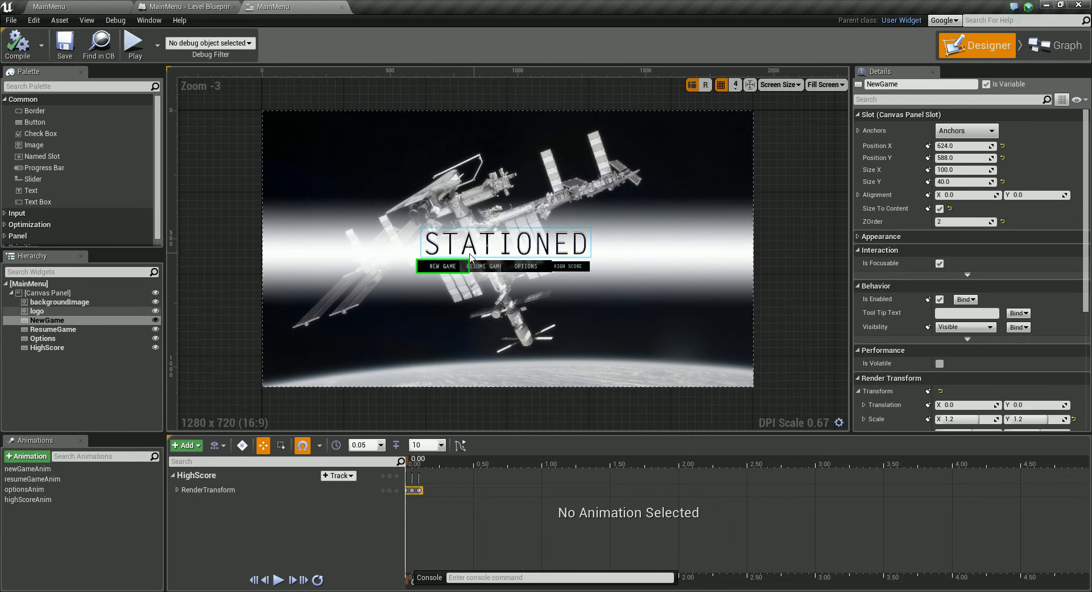
click(36, 499)
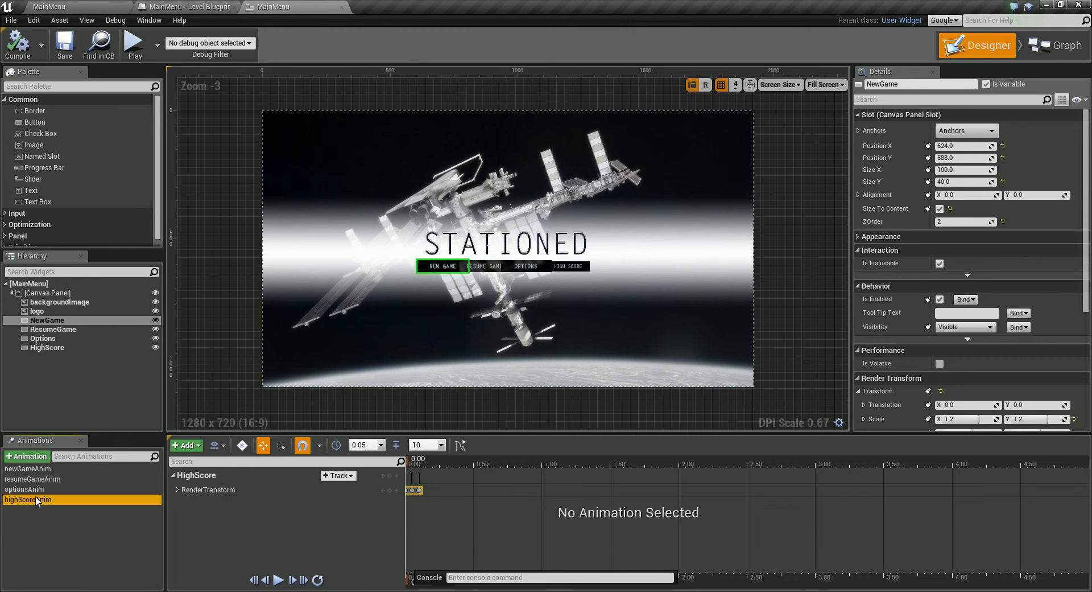
mouse_move(411, 462)
mouse_down()
mouse_move(421, 462)
mouse_move(403, 465)
mouse_up()
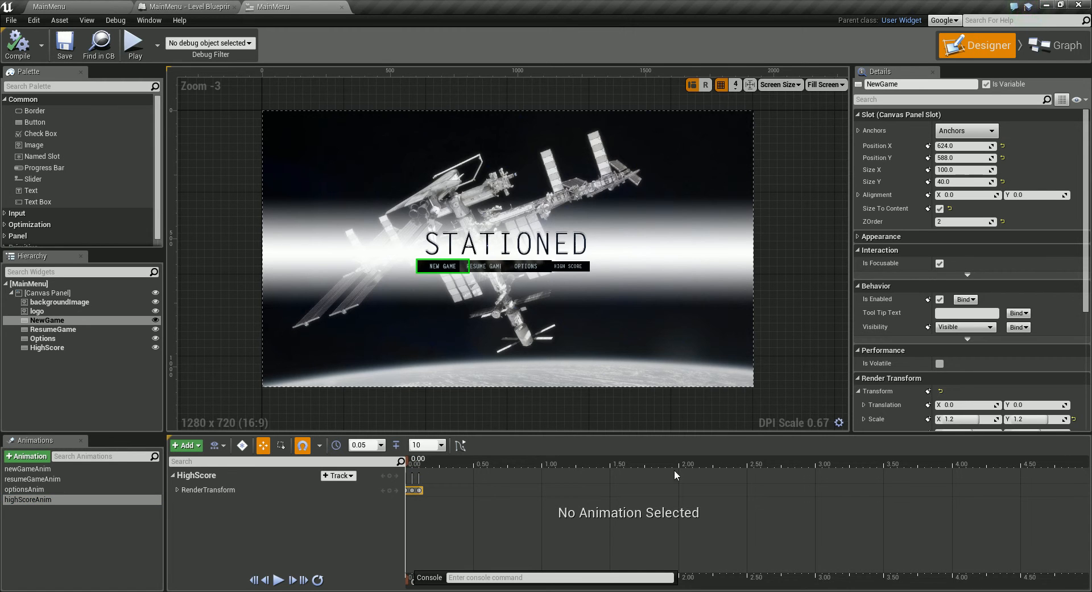
scroll(967, 301, down, 5)
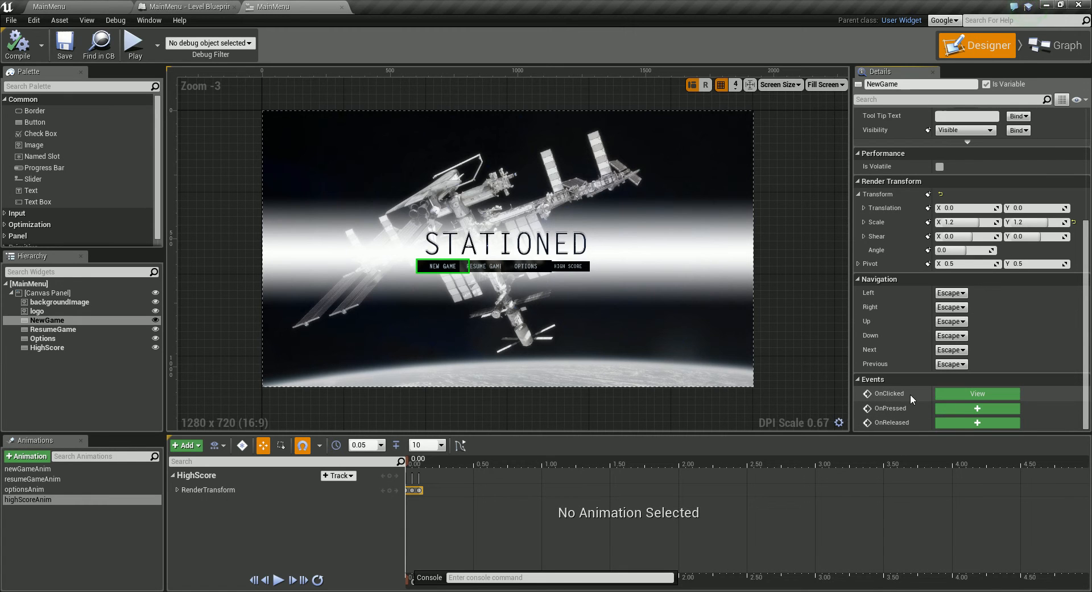
click(14, 499)
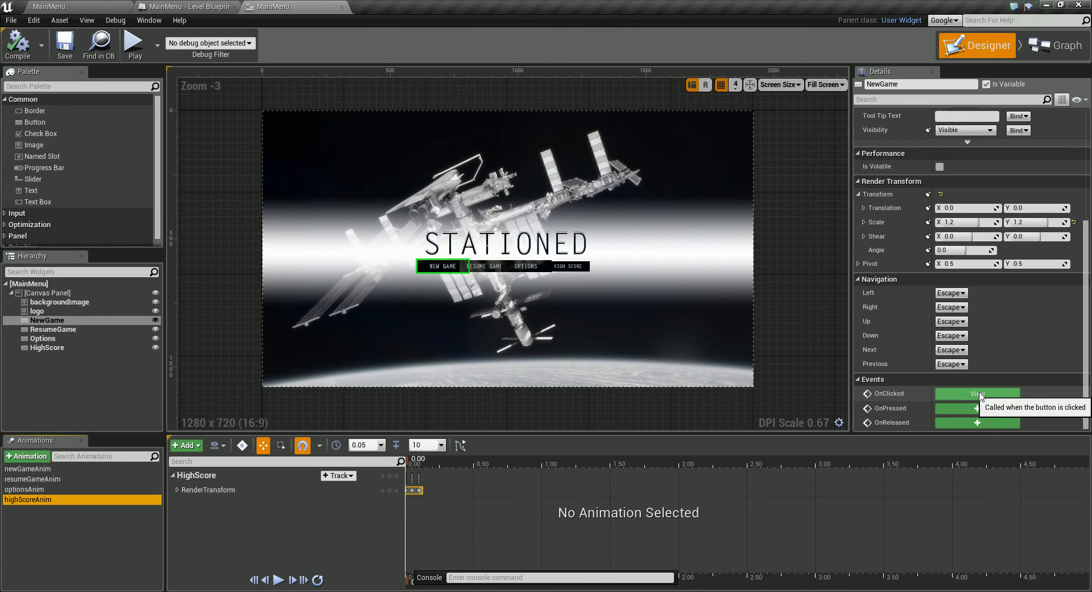
click(1058, 46)
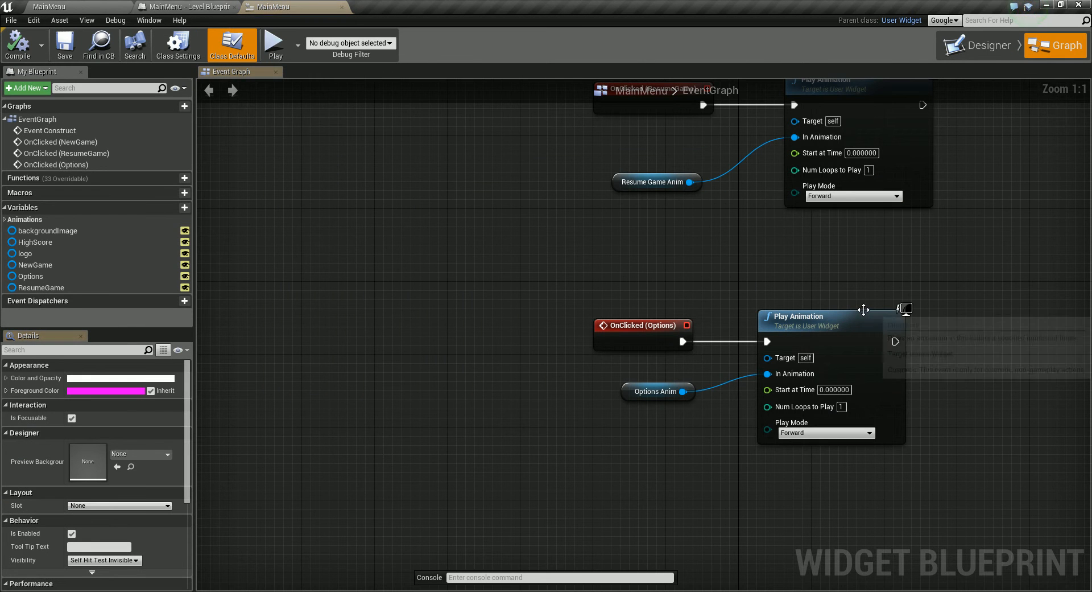
scroll(724, 467, down, 7)
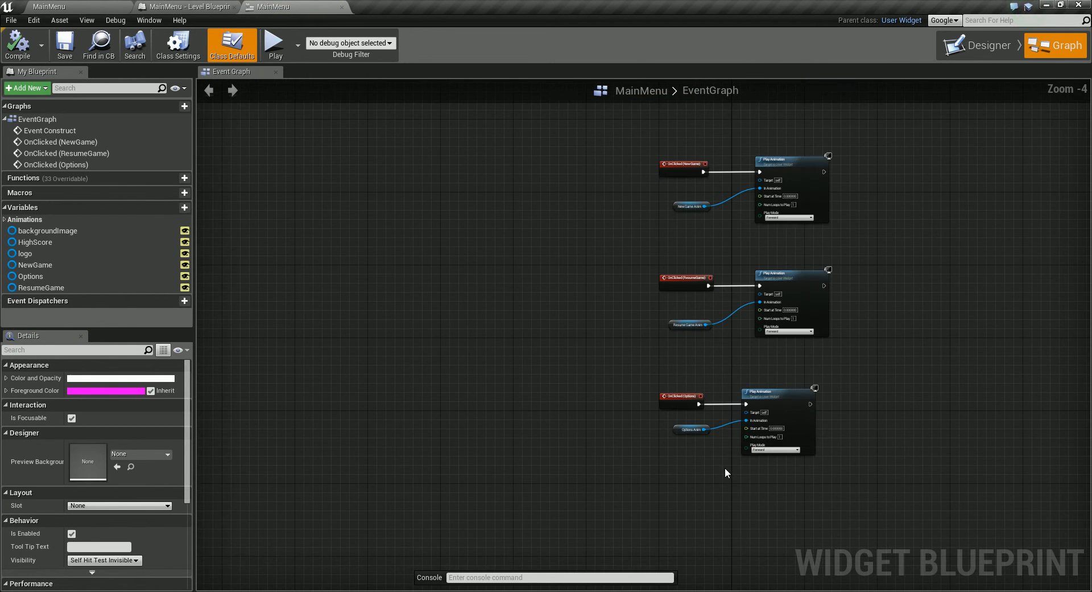
scroll(734, 454, up, 4)
scroll(751, 445, down, 1)
right_drag(751, 445, 776, 409)
scroll(707, 405, up, 1)
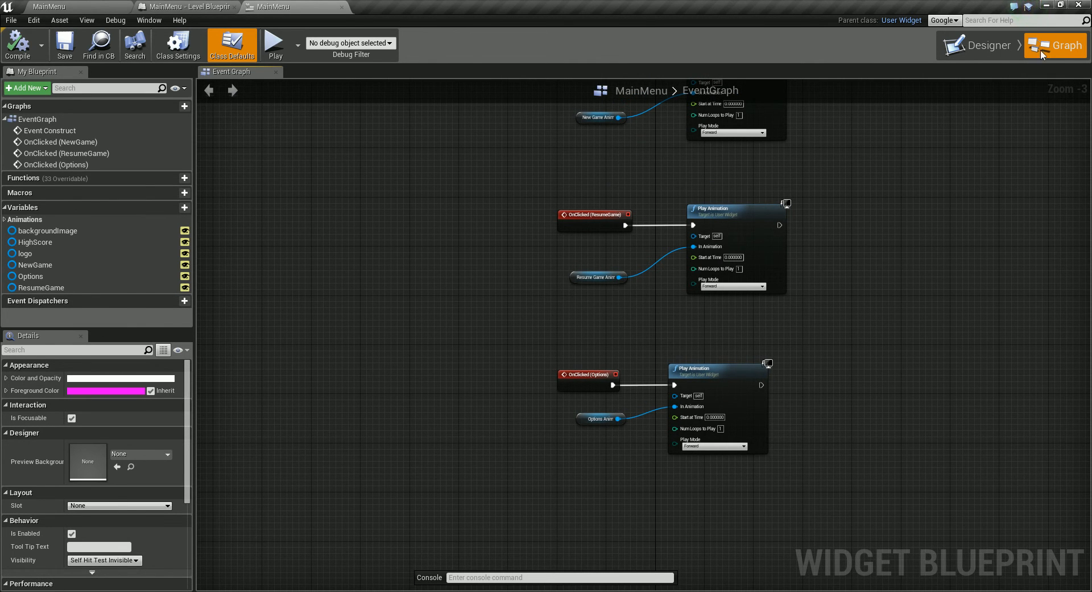
click(977, 45)
click(29, 500)
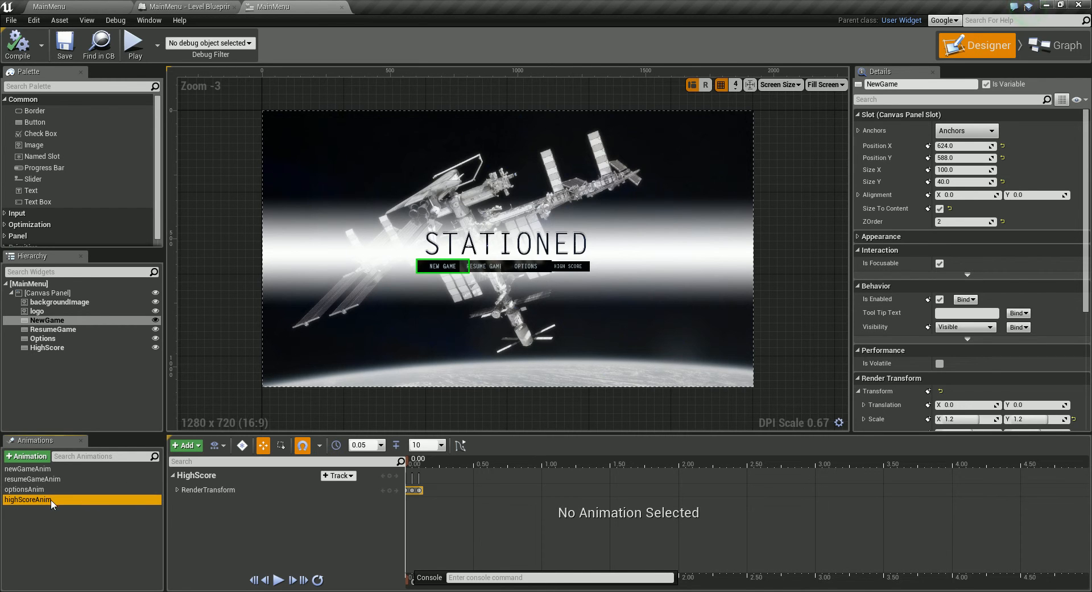
click(44, 500)
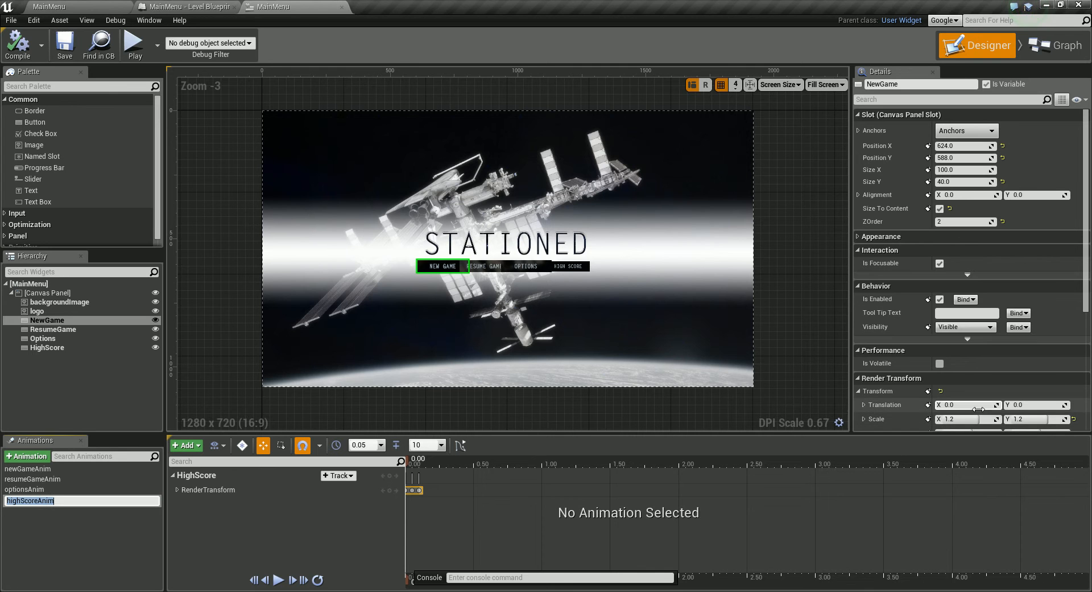
click(409, 521)
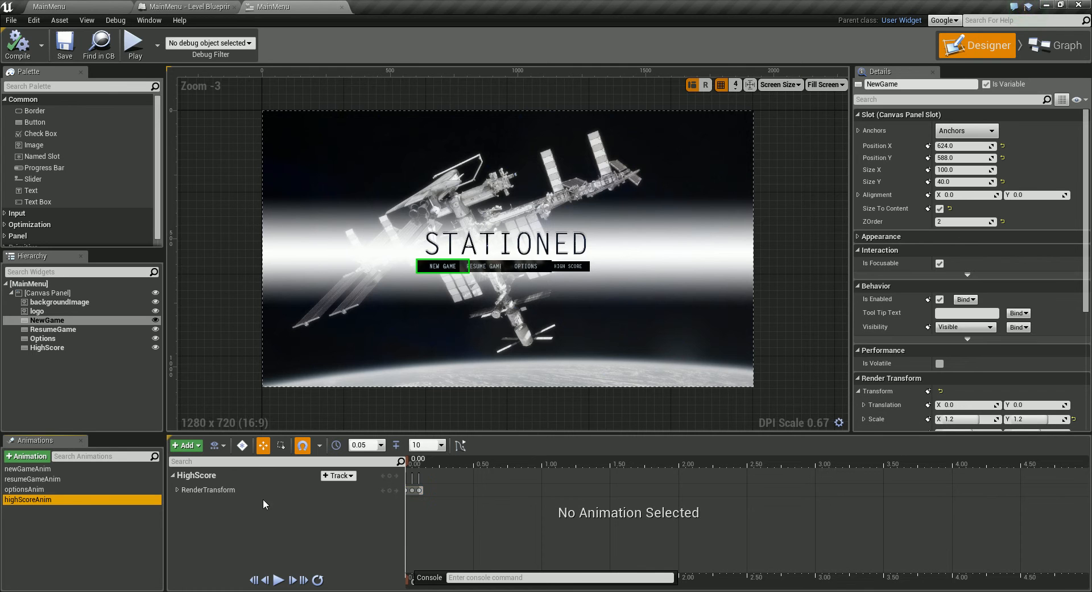
click(197, 476)
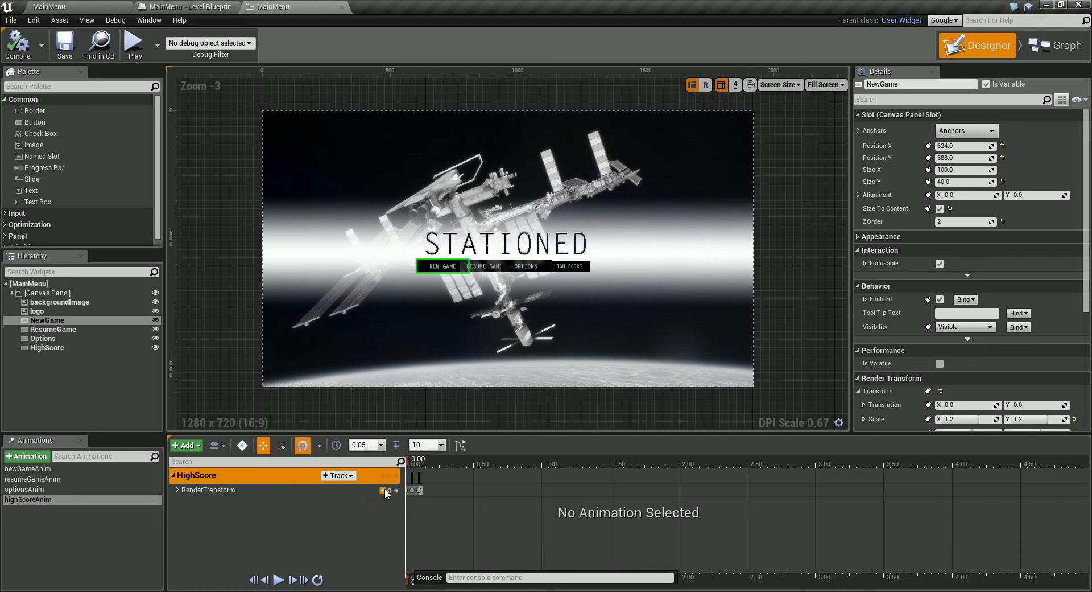
drag(1084, 289, 1085, 394)
click(216, 490)
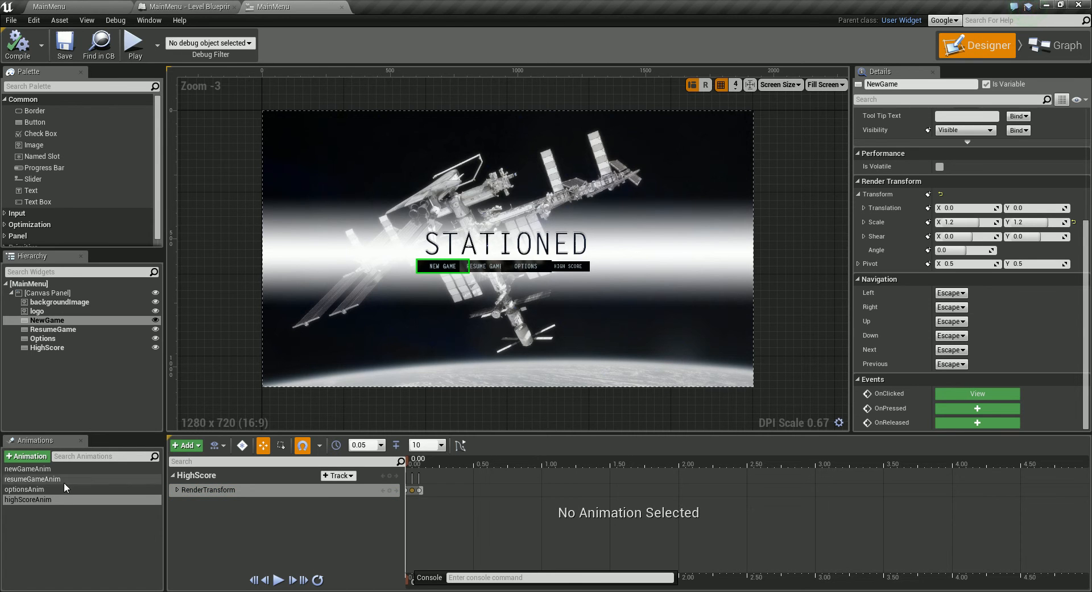
click(25, 500)
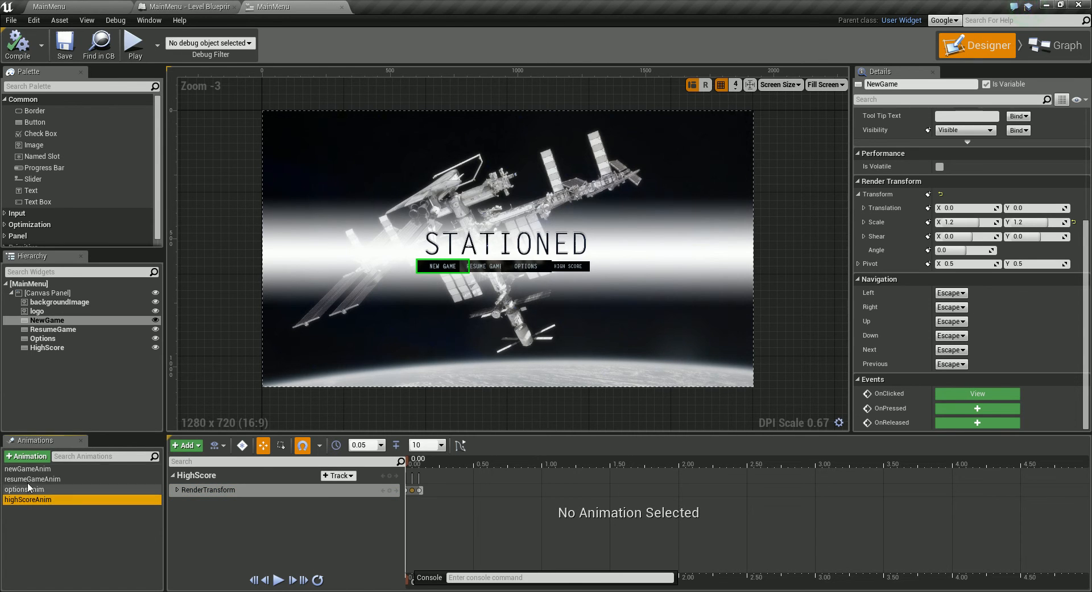
click(30, 478)
click(24, 498)
Add an OnClicked event for the HighScore button and connect it to a Play Animation node aligned beside it.
click(42, 348)
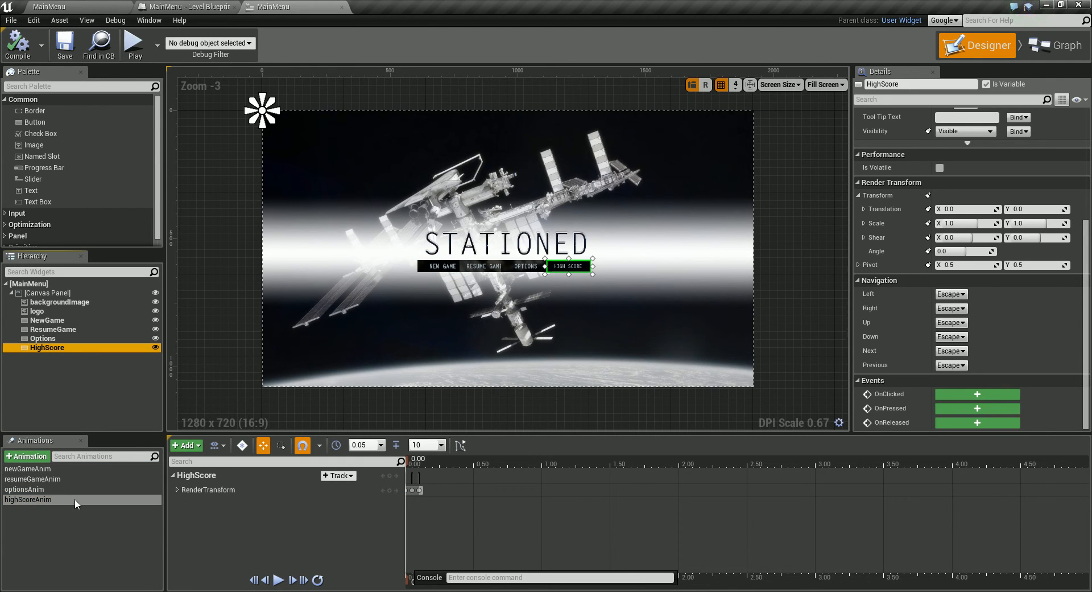
click(32, 500)
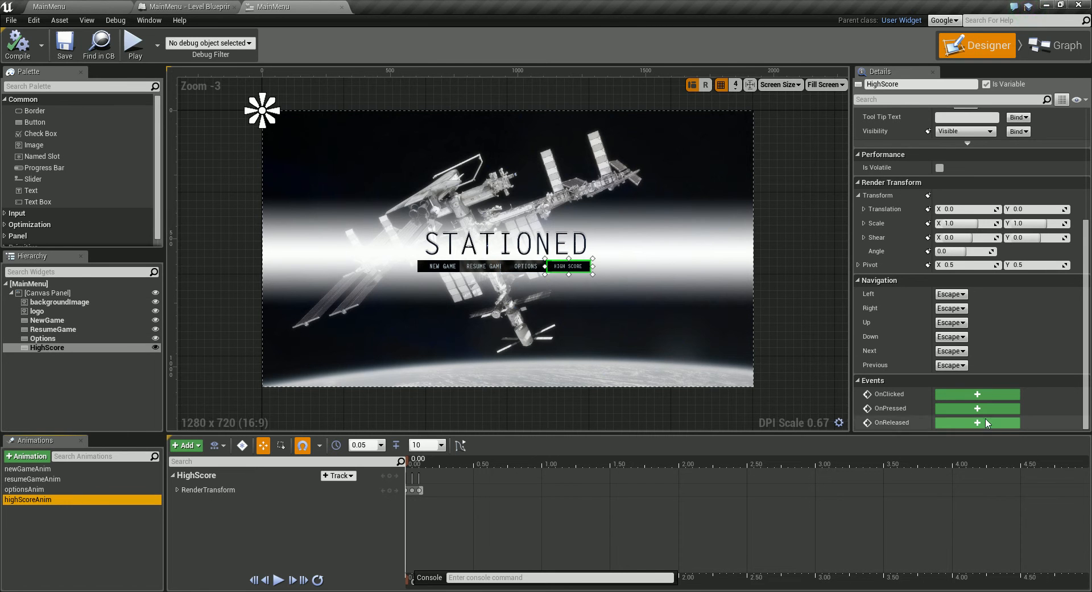
click(972, 394)
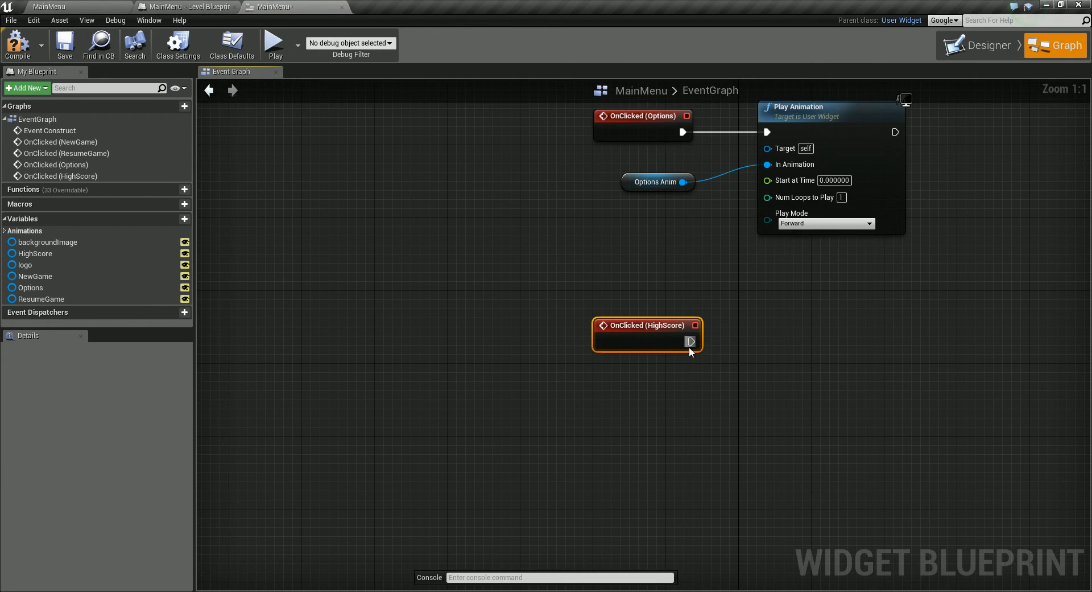
drag(690, 341, 794, 342)
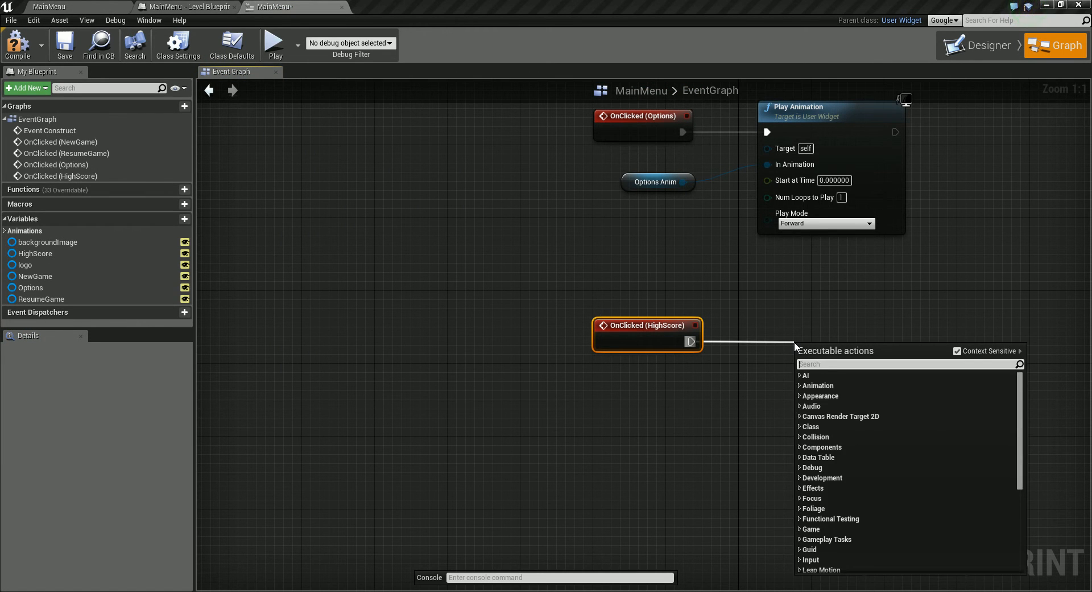
text(playAni)
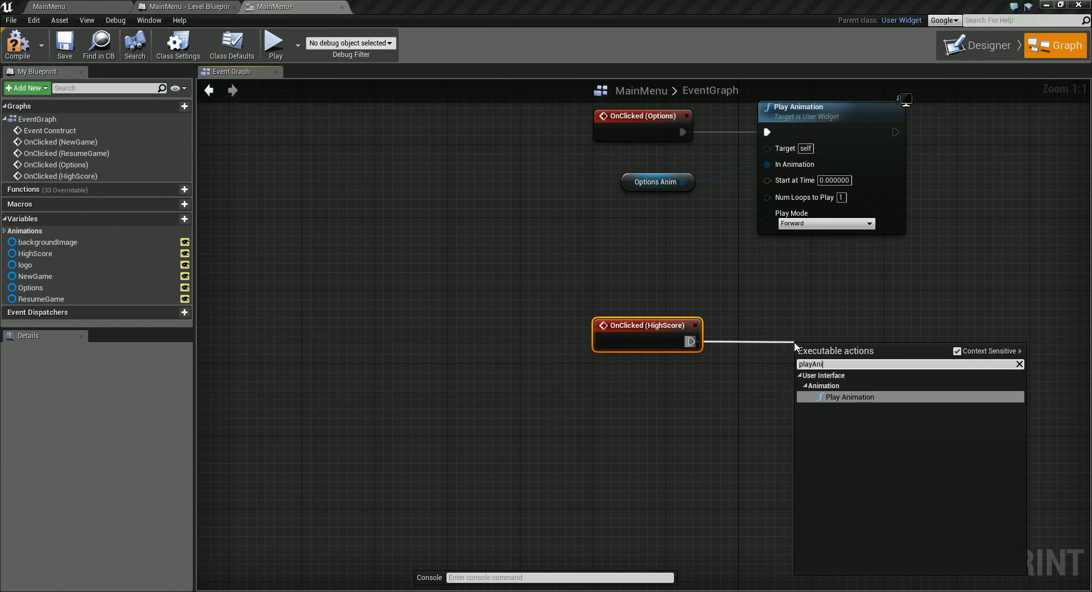
key(Return)
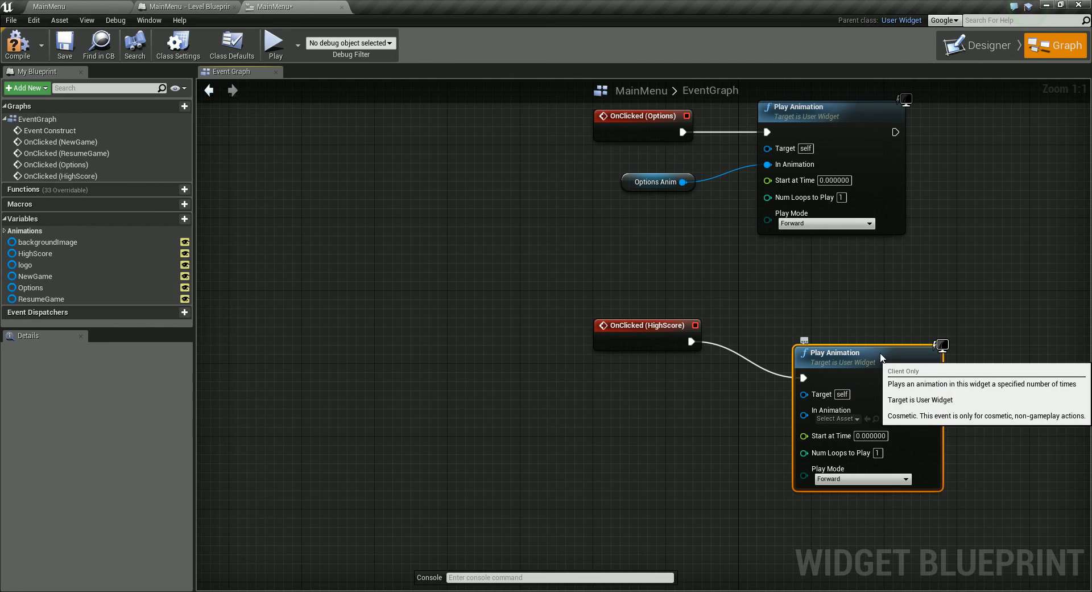
drag(885, 366, 867, 330)
Add a Get High Score Anim node below the OnClicked (HighScore) event and connect it to Play Animation's In Animation input.
right_click(651, 387)
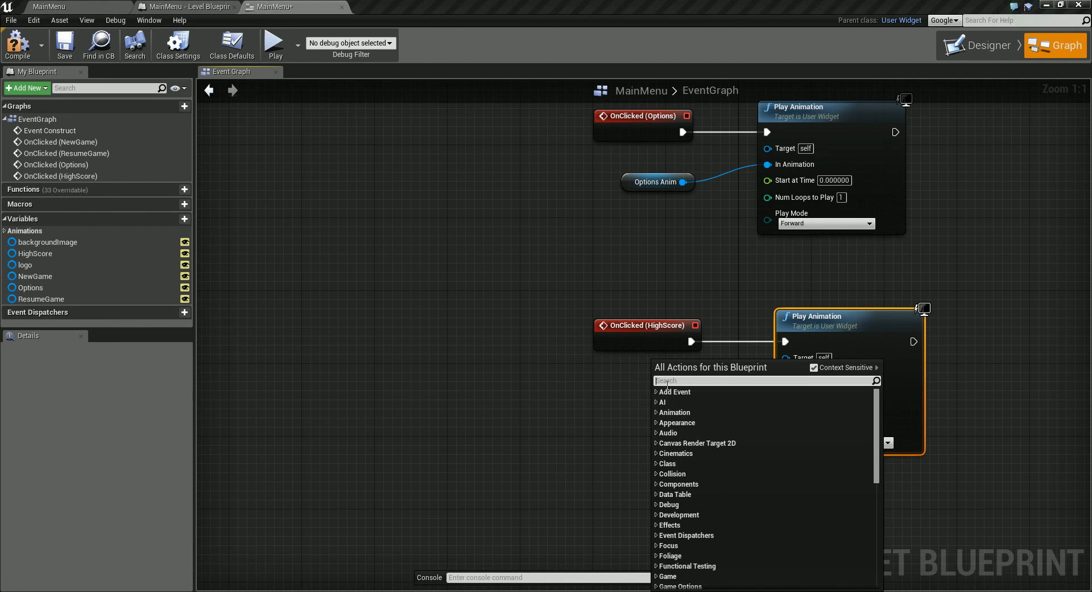
text(highscore)
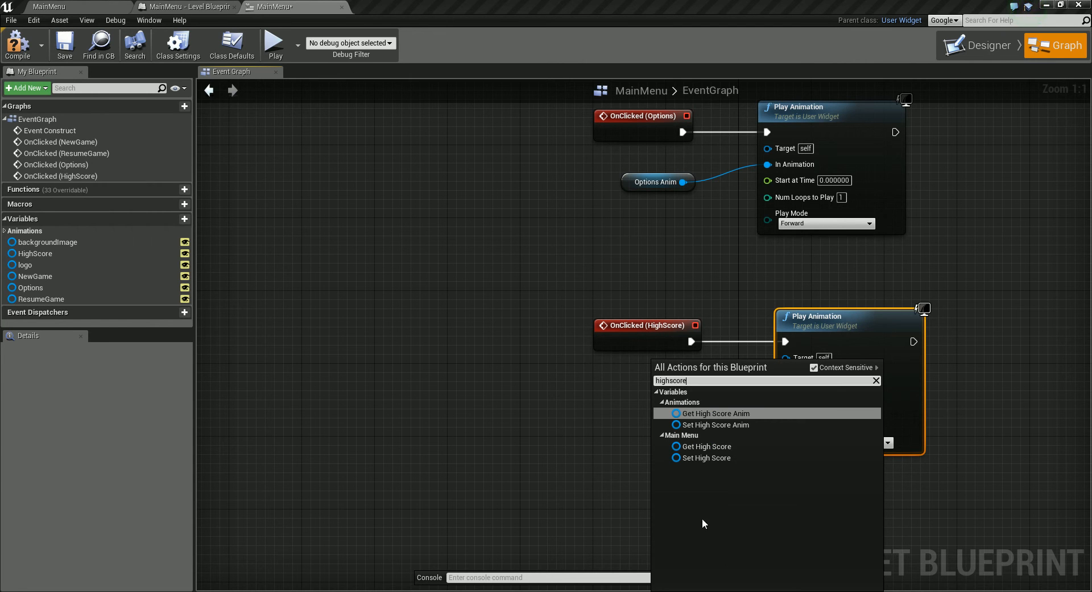
click(715, 413)
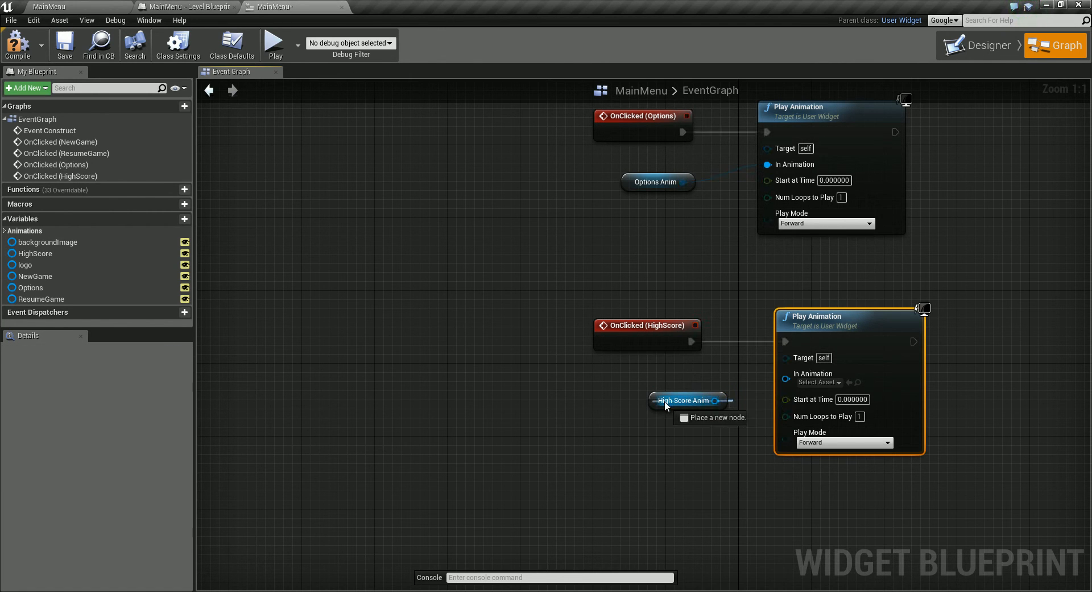
drag(691, 400, 782, 380)
click(668, 433)
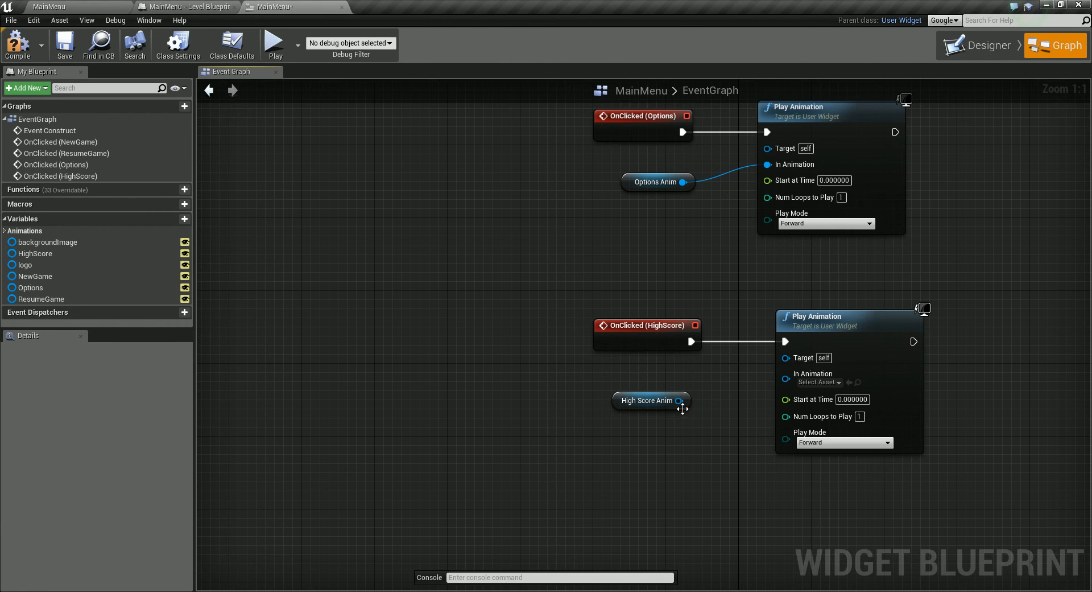
drag(678, 400, 785, 378)
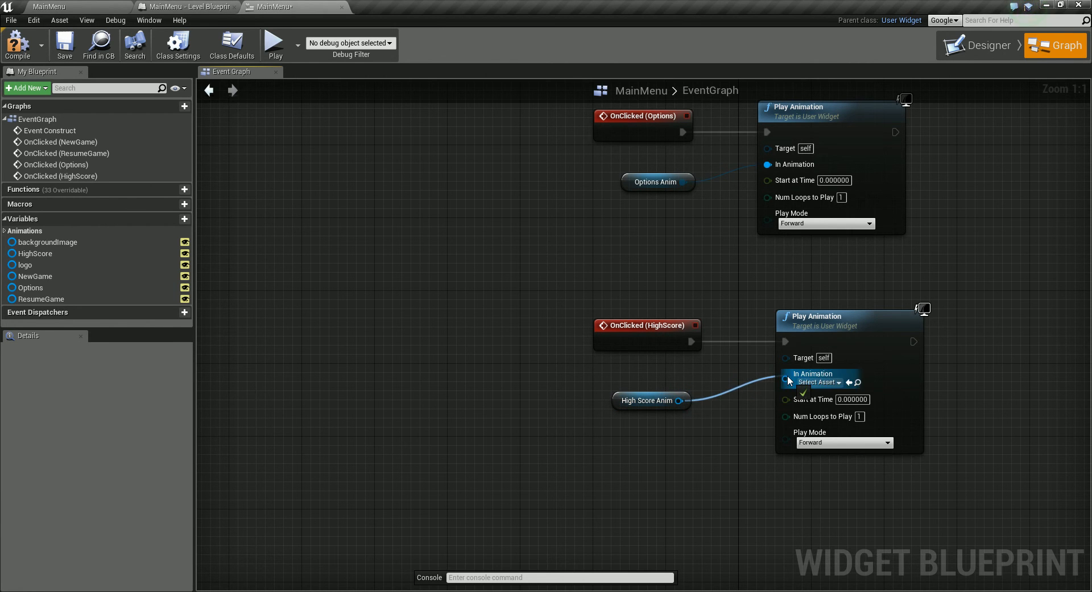
Compile and save the MainMenu widget, play the level to test the menu buttons, and stop the play session.
click(12, 52)
click(65, 46)
click(59, 8)
click(617, 44)
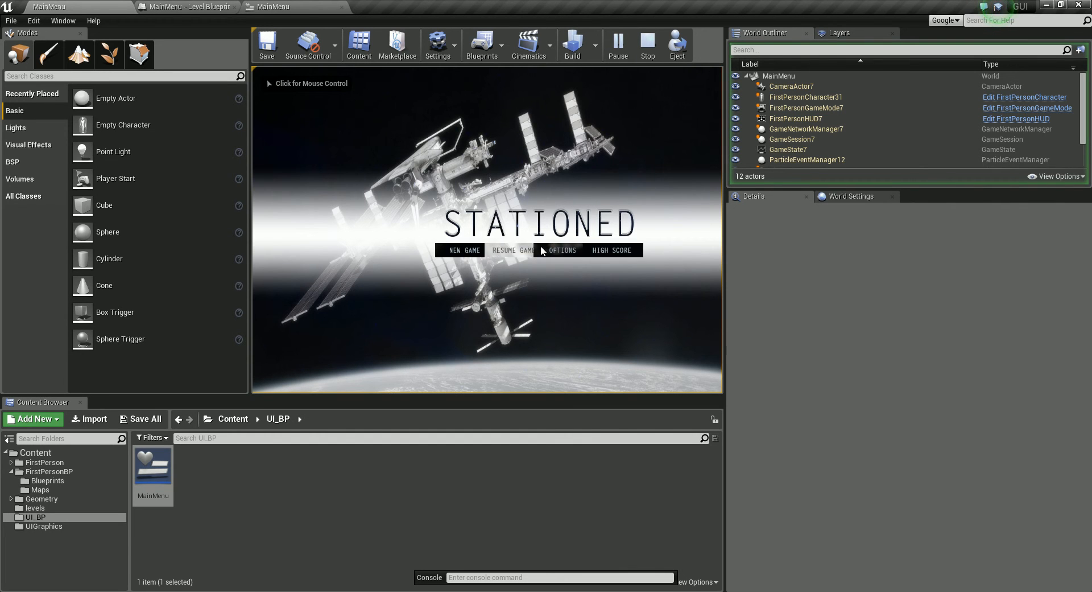
click(470, 259)
key(Escape)
Return to the MainMenu widget's designer and examine the NewGame and ResumeGame buttons' scale while going through all four button animations.
click(293, 6)
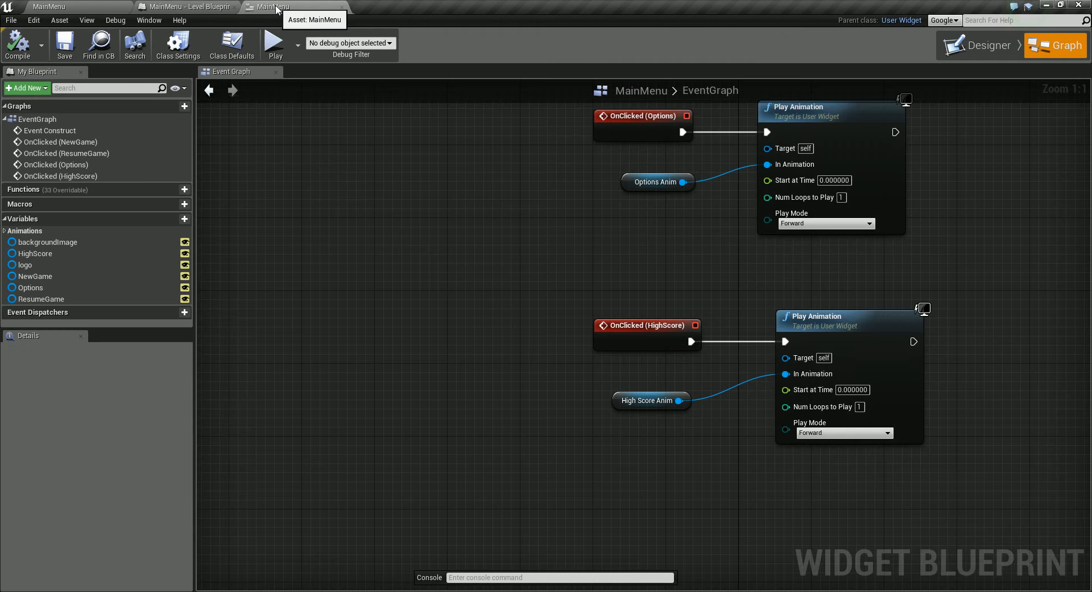
click(987, 46)
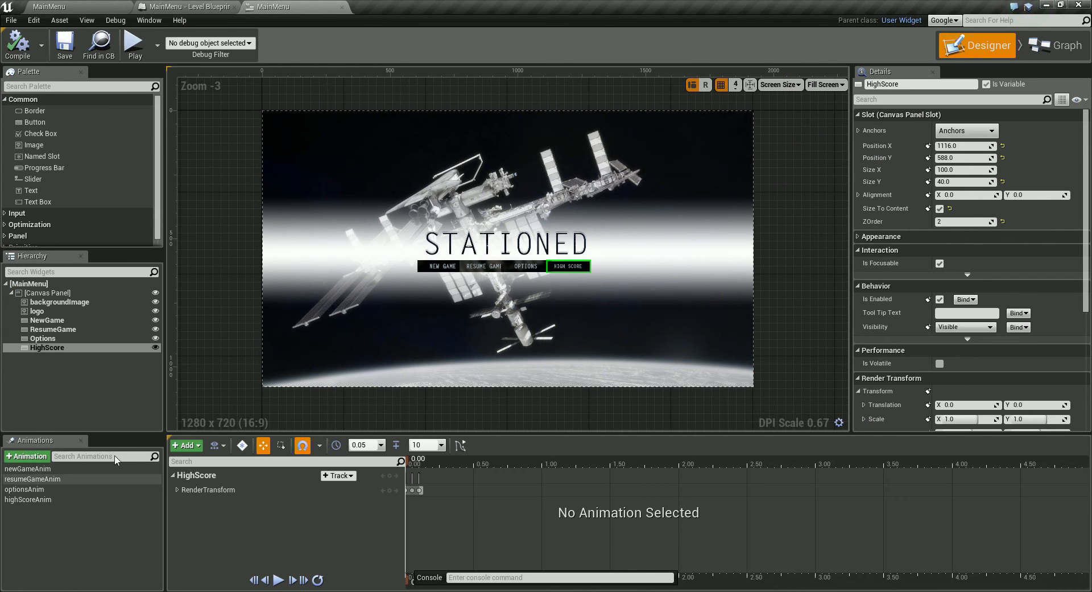
click(30, 469)
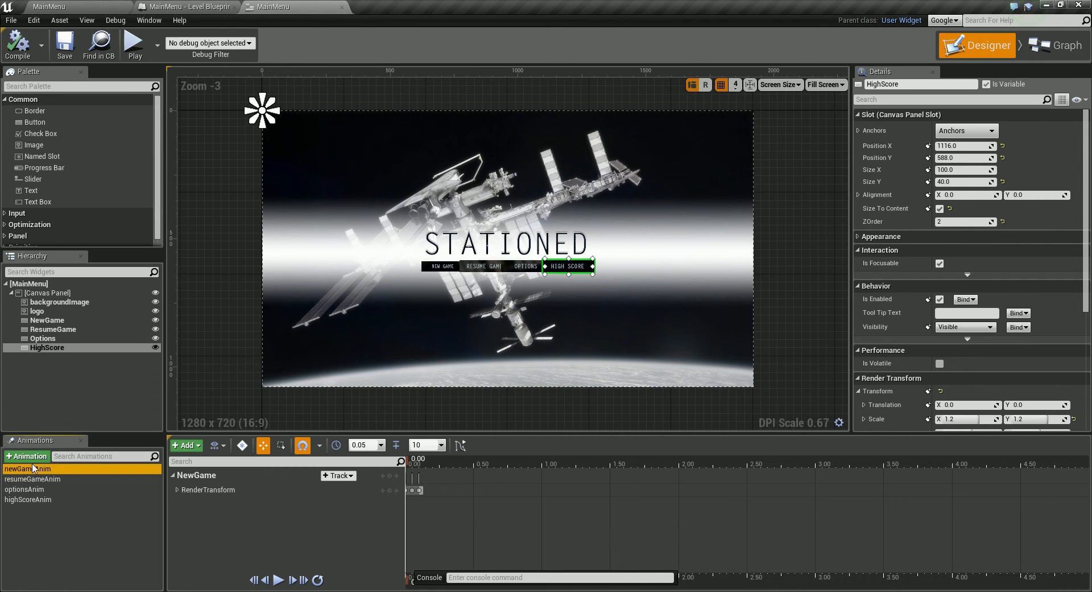
click(51, 319)
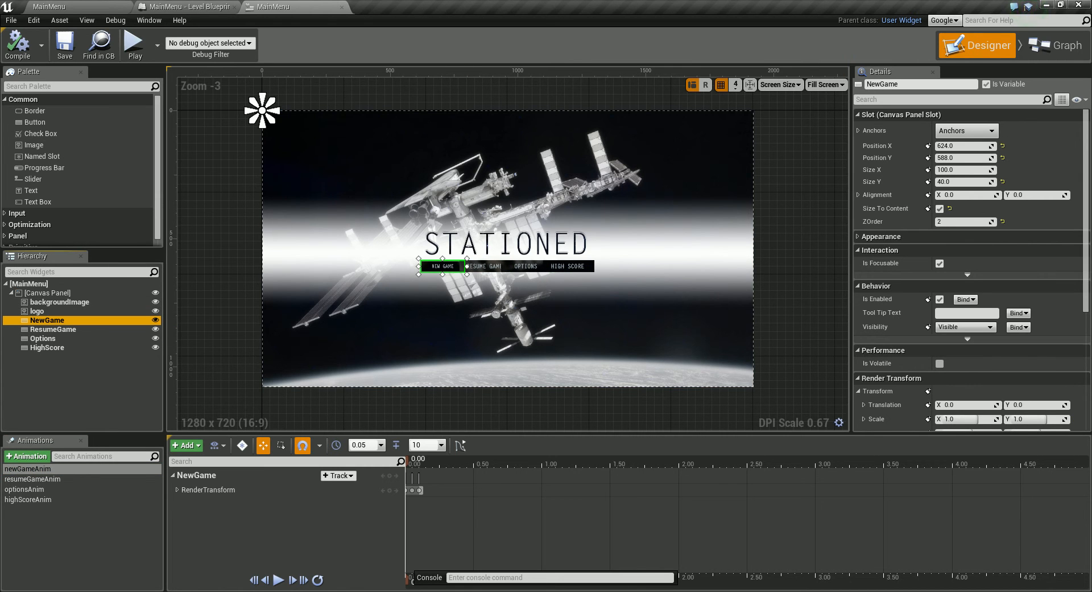
scroll(1070, 269, down, 5)
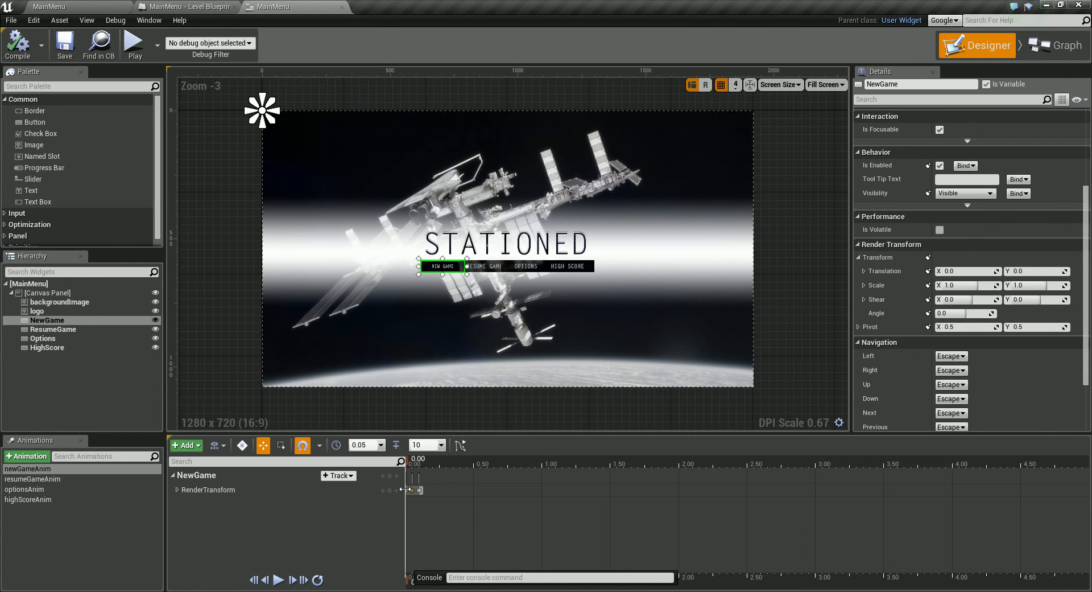
click(411, 464)
drag(409, 458, 404, 458)
click(474, 270)
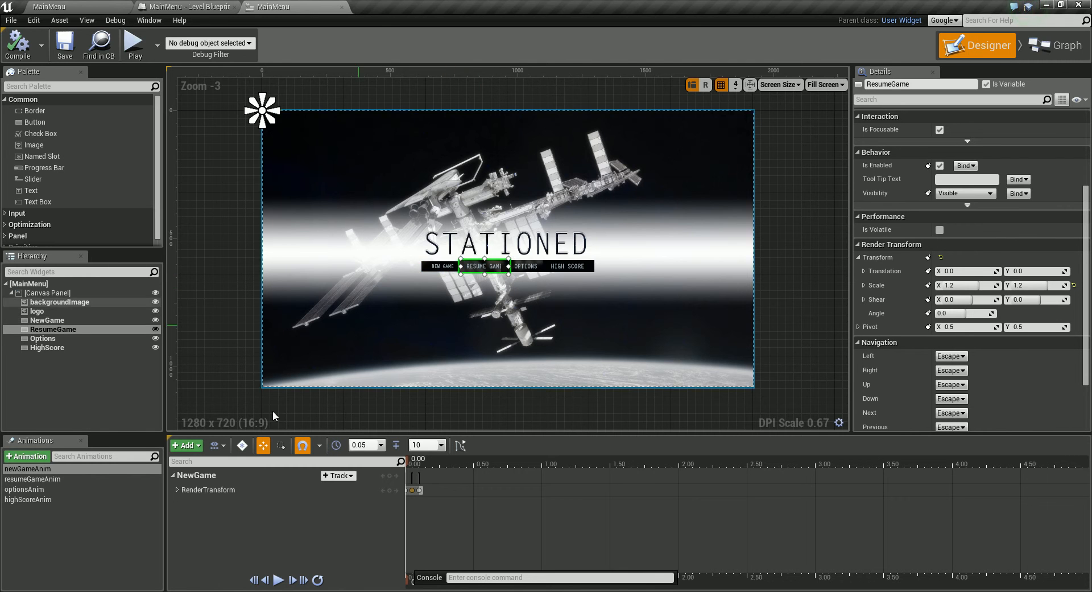
click(43, 478)
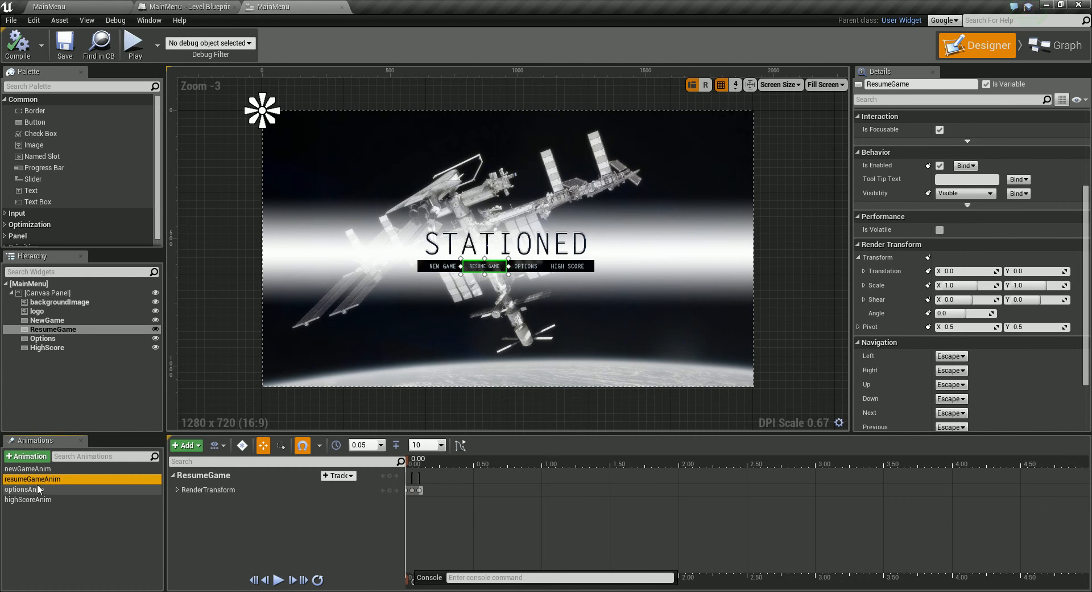
click(37, 489)
click(32, 500)
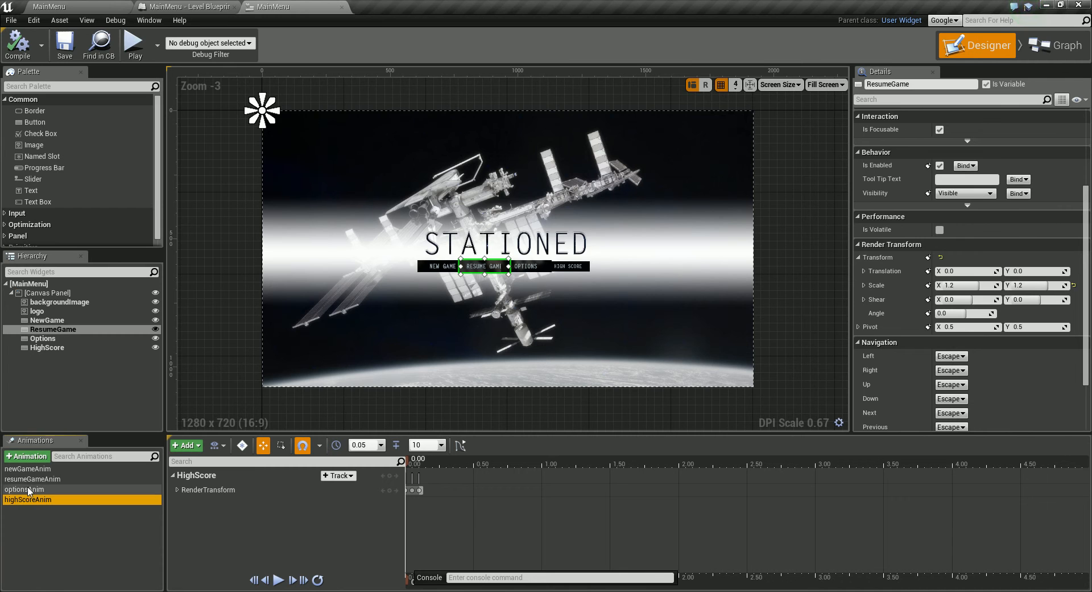
Examine the NewGame button's render scale with newGameAnim at the start of its timeline.
click(29, 469)
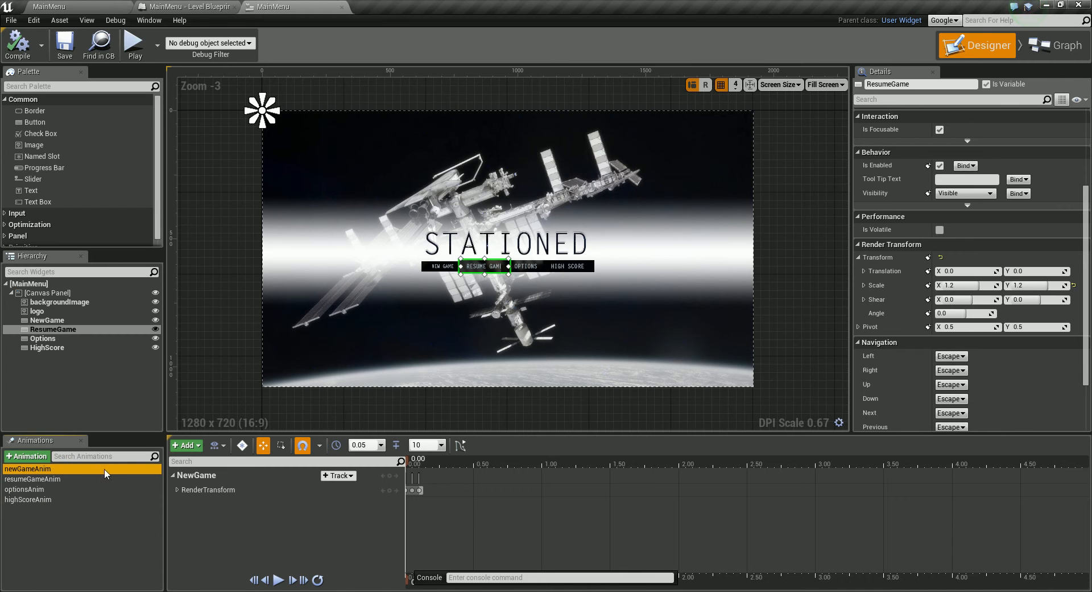
click(431, 269)
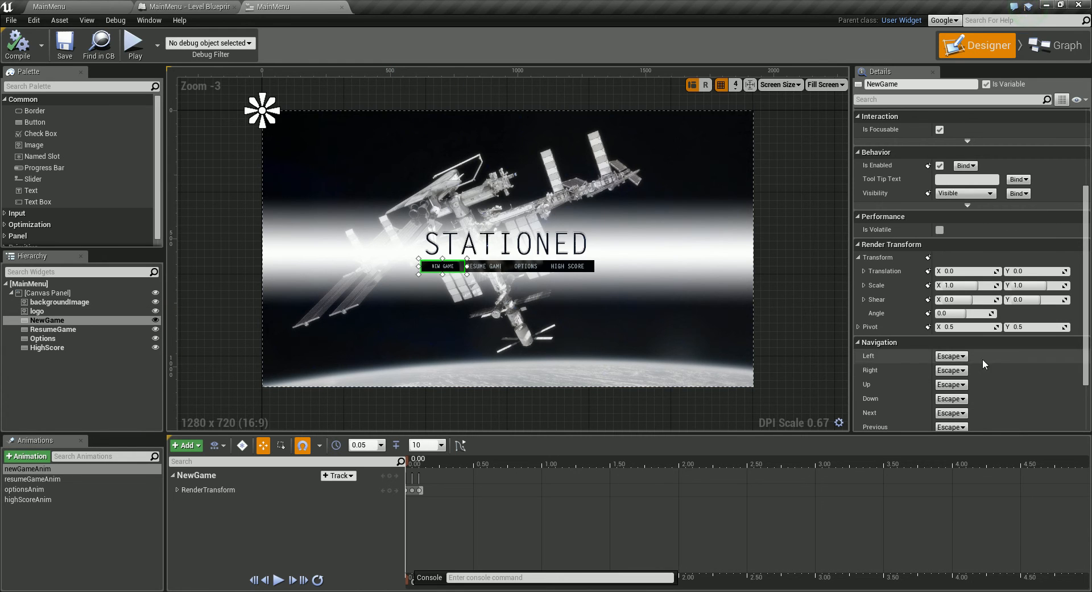
click(954, 290)
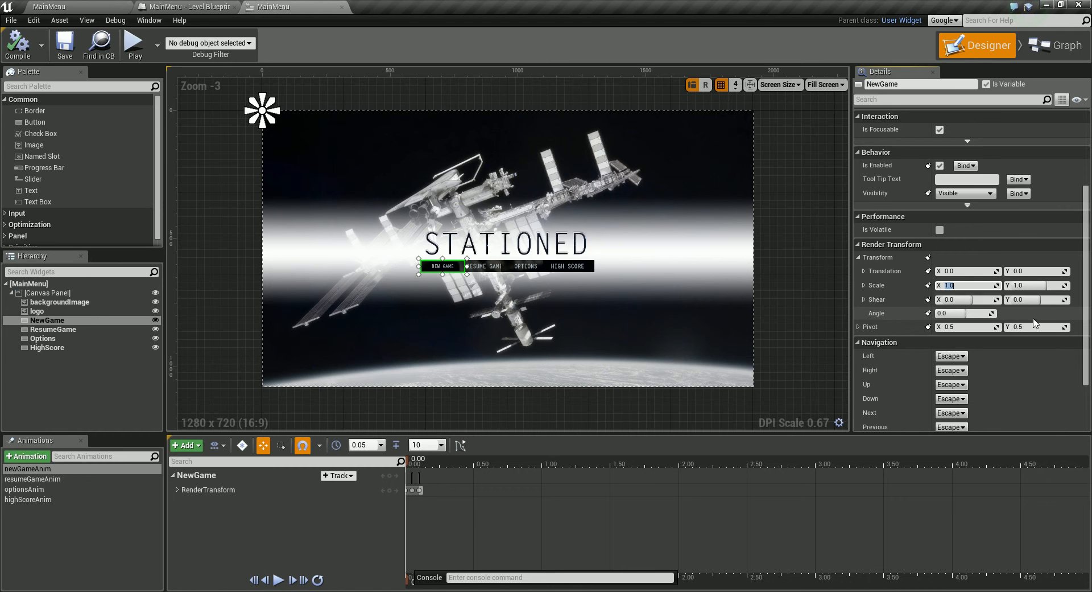
click(412, 461)
drag(419, 460, 407, 462)
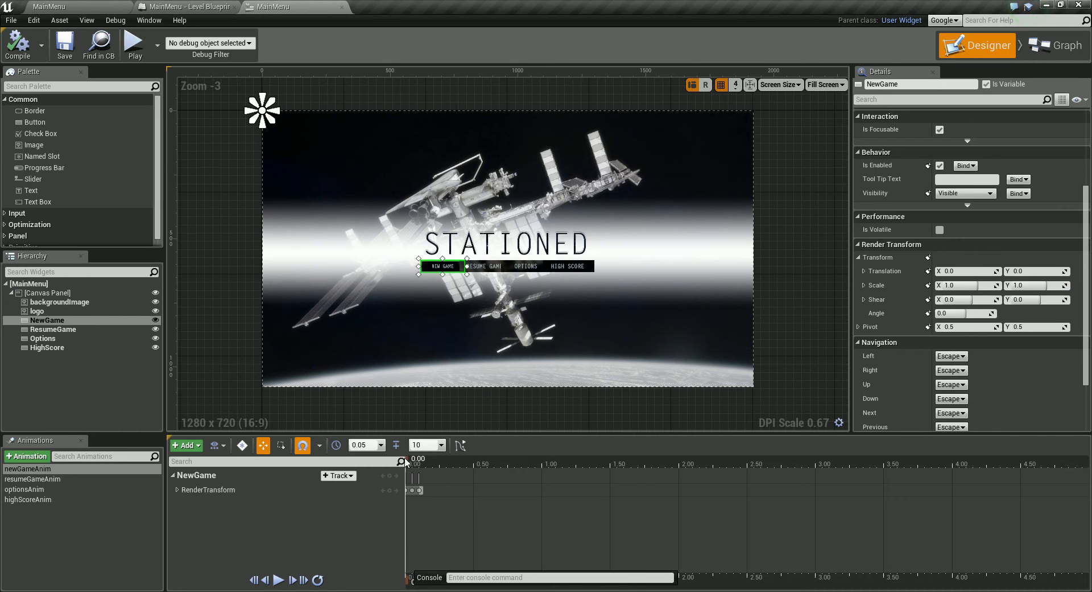
click(47, 321)
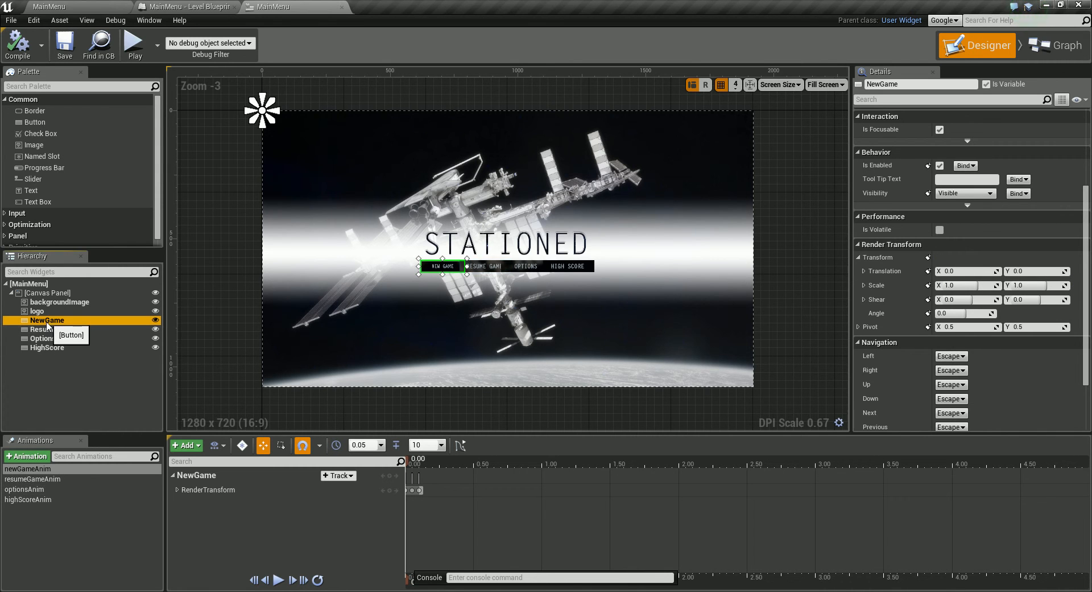
click(446, 305)
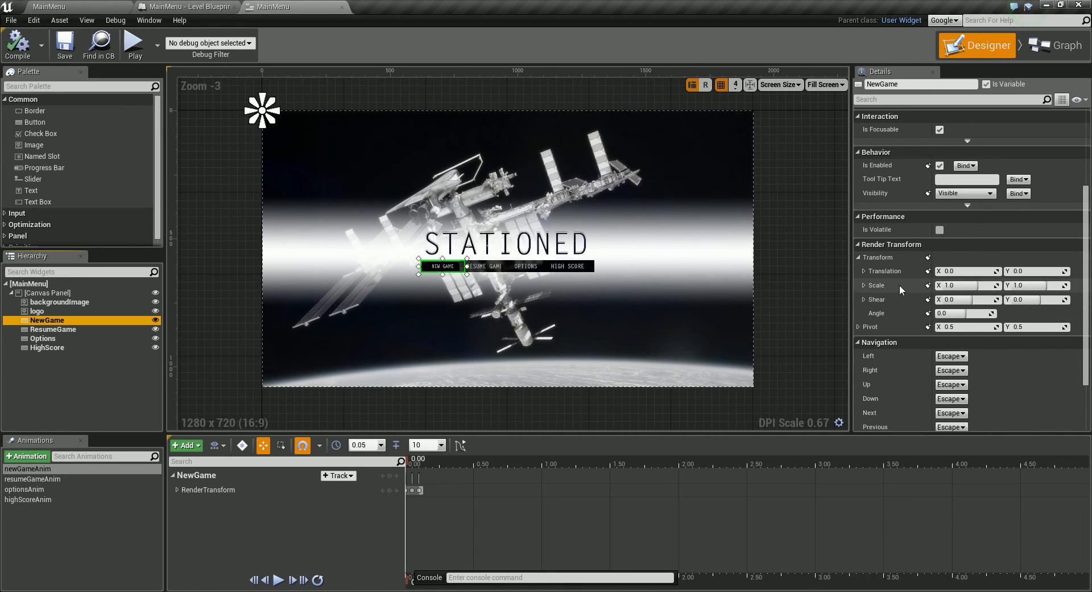
Set the ResumeGame button's render scale to 1.0 in both X and Y.
click(497, 269)
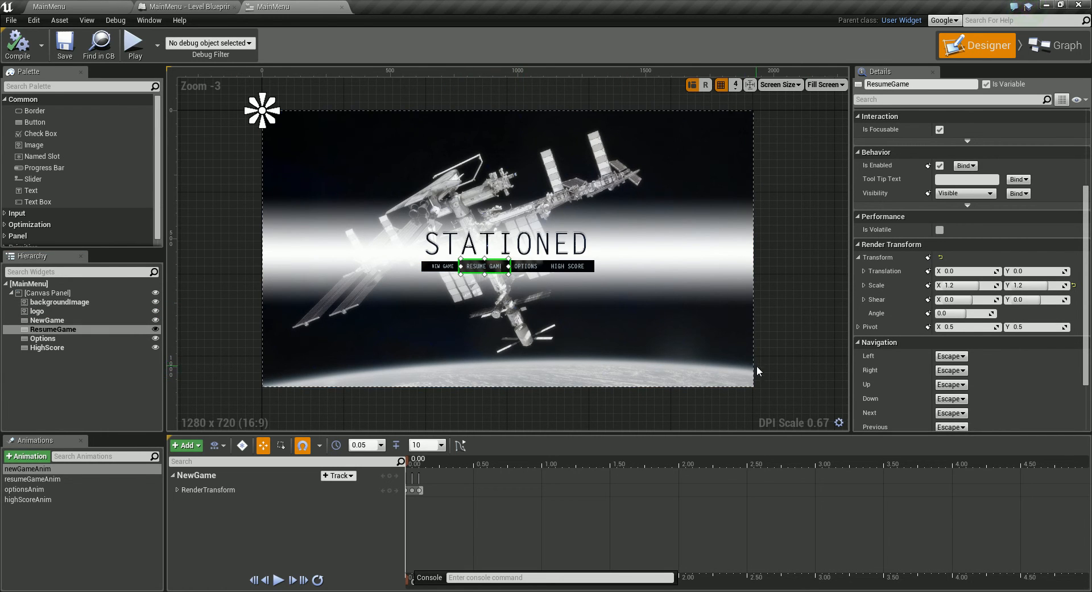
click(949, 285)
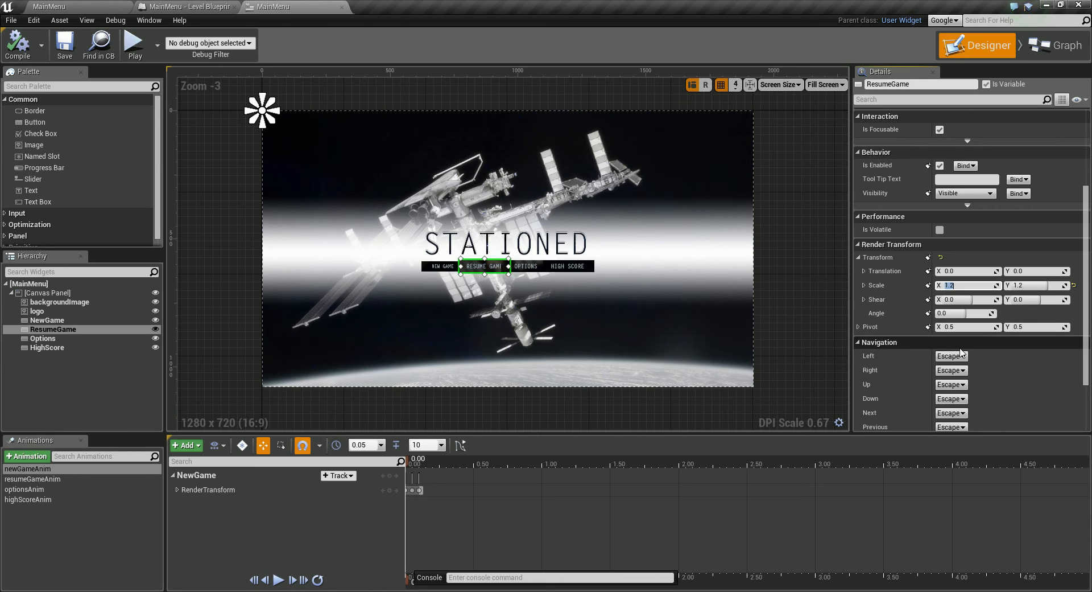
text(1.0)
key(Return)
click(1021, 285)
key(Return)
Set the Options button's render scale to 1.0 in both X and Y.
click(531, 312)
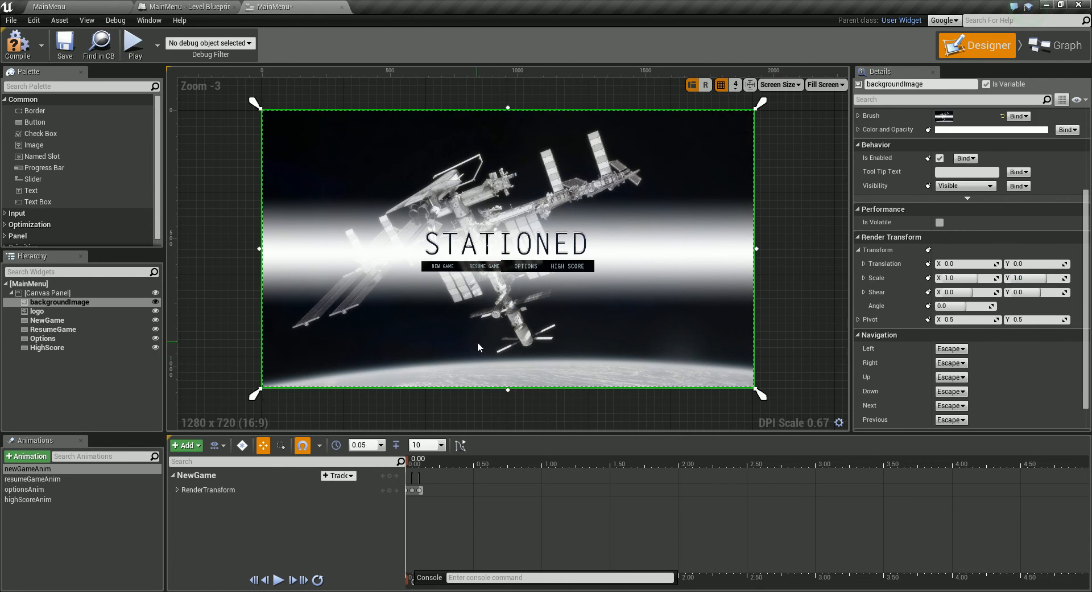
click(531, 271)
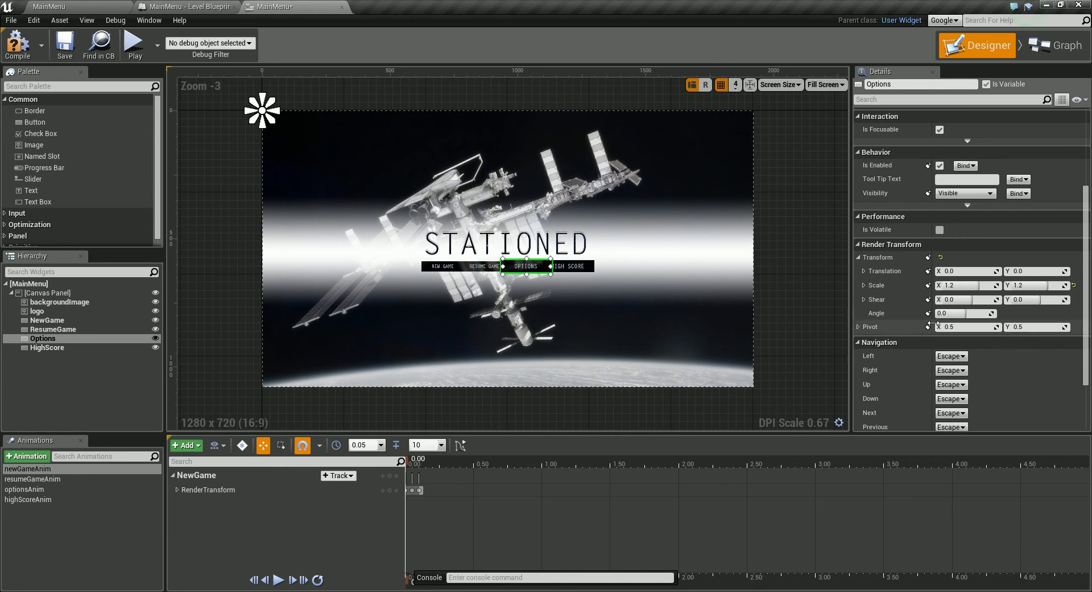
click(953, 288)
text(1.0)
key(Return)
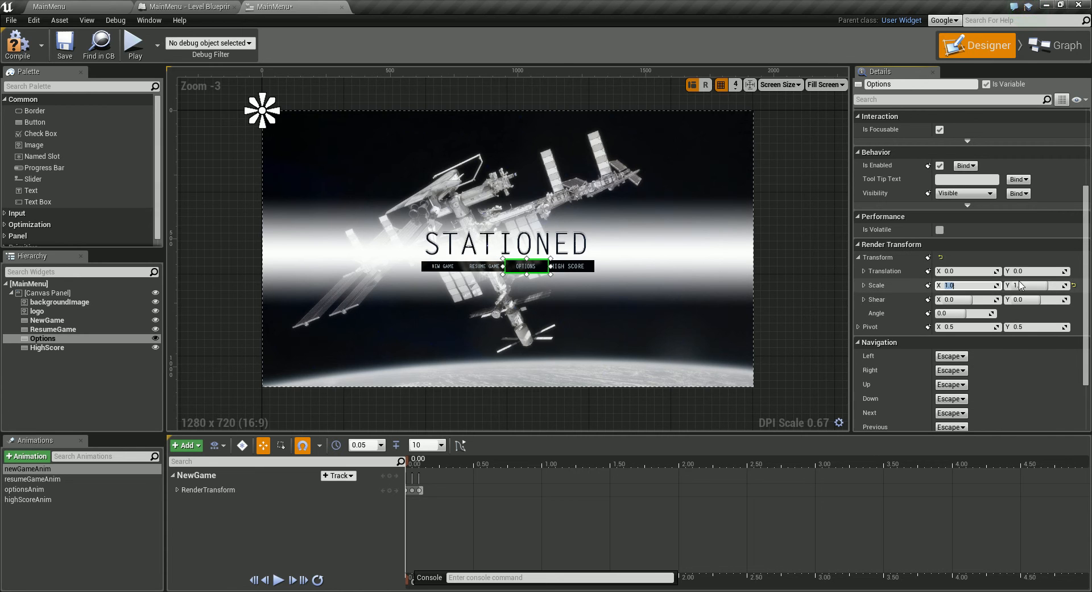
key(Return)
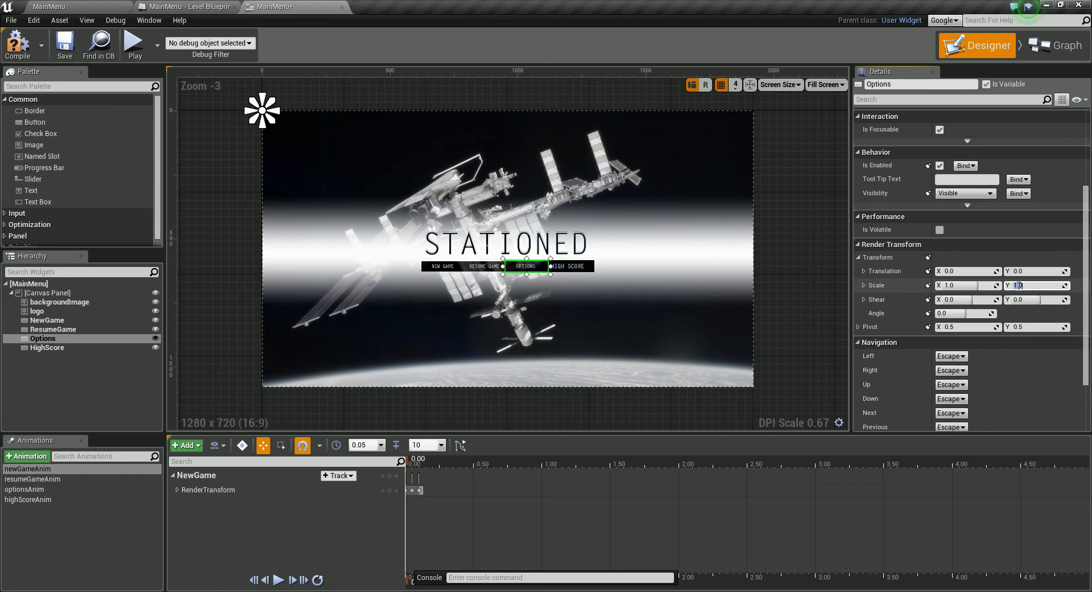
Set the HighScore button's render scale to 1.0 in both X and Y.
click(577, 269)
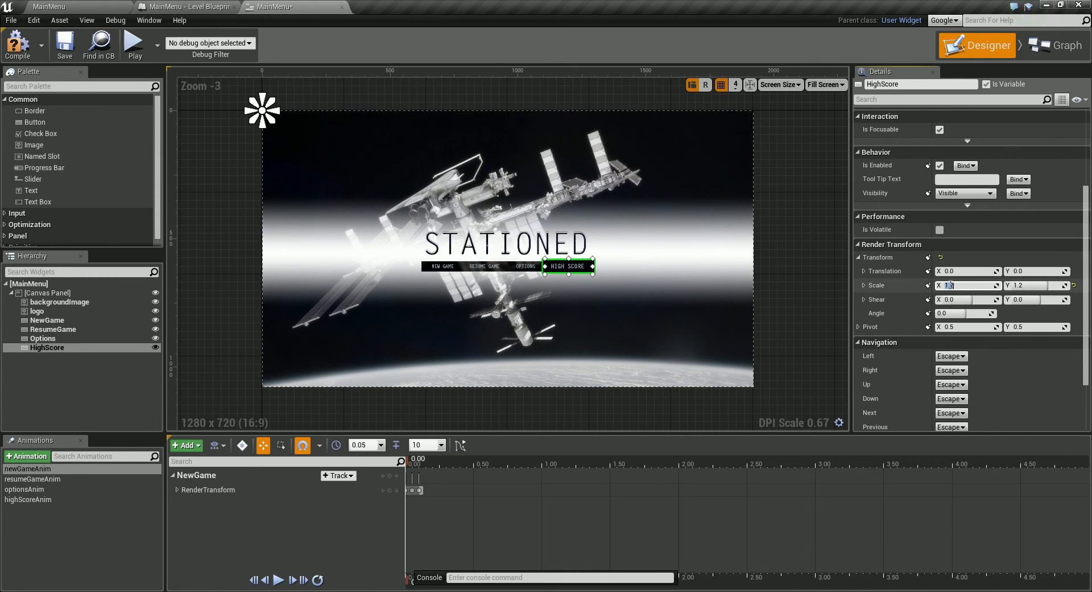
key(Return)
key(Tab)
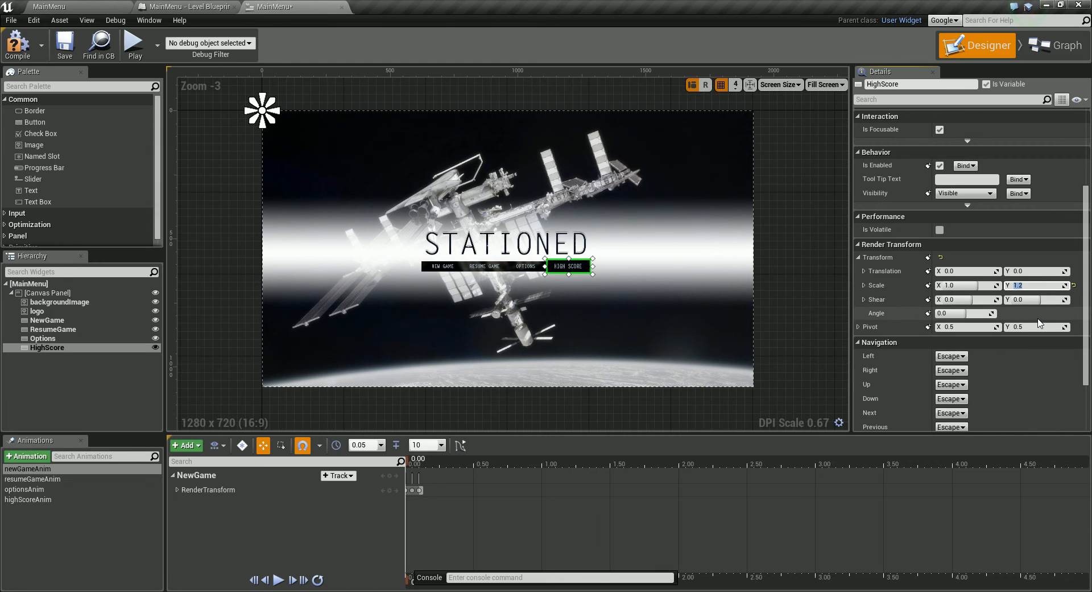
text(1.0)
key(Return)
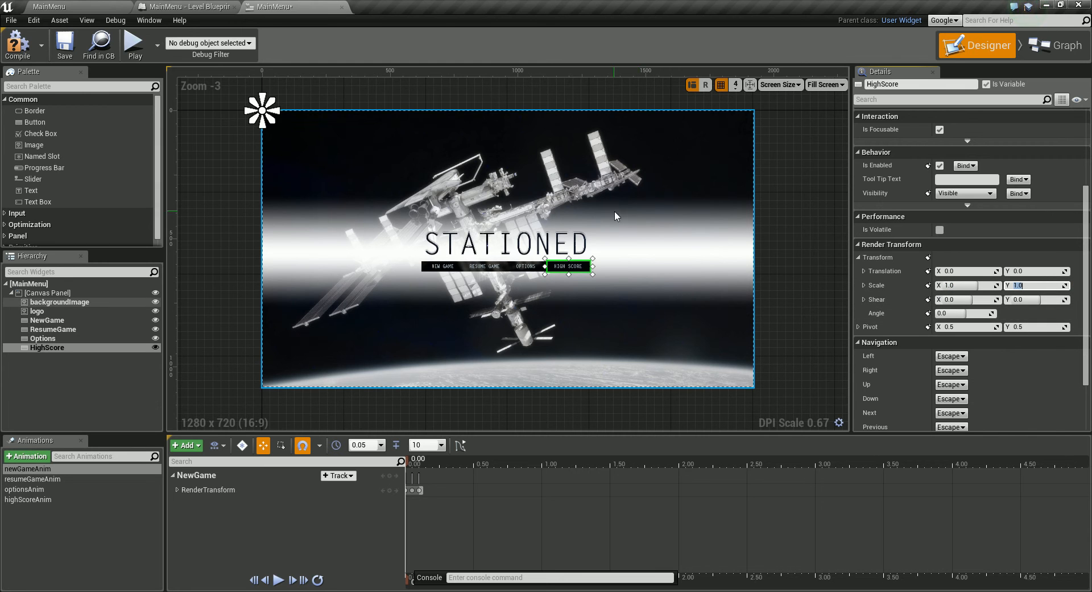
Compile and save the MainMenu widget, play the level to check the button sizes, and stop the play session.
click(64, 49)
click(49, 7)
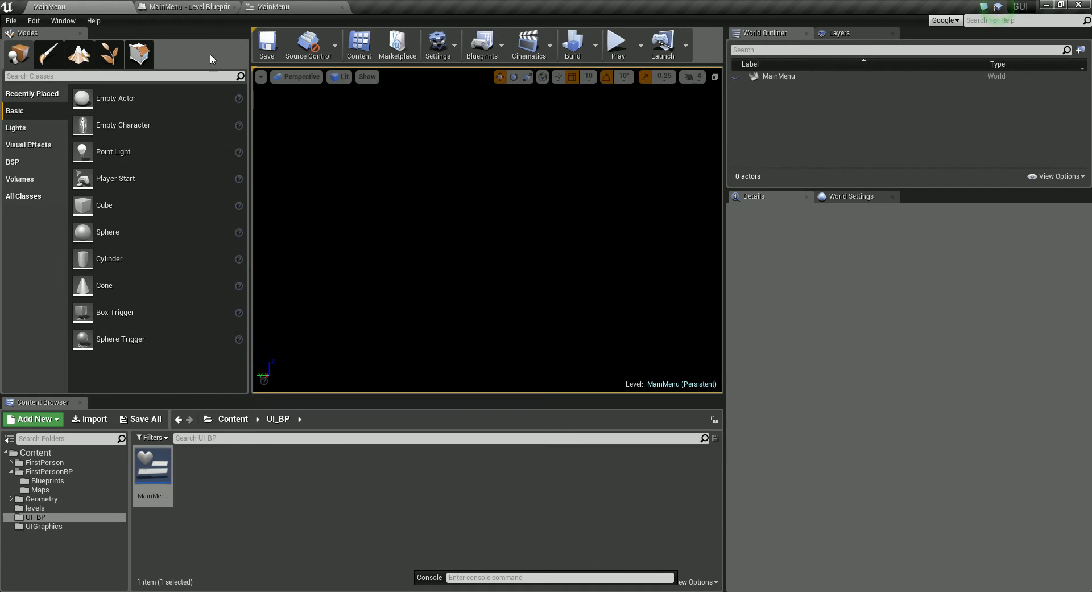
click(617, 46)
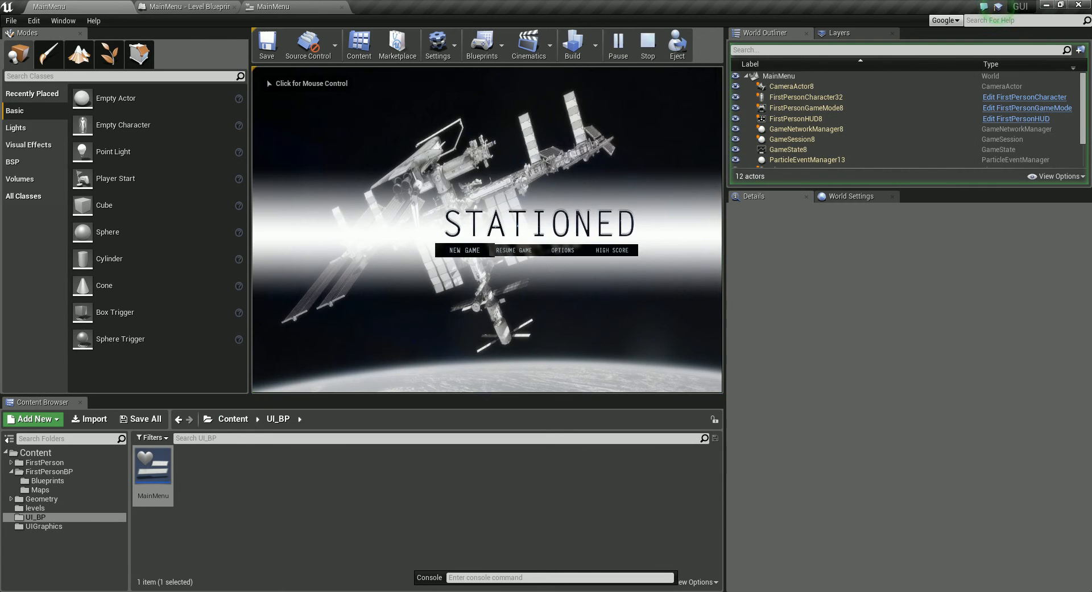
key(Escape)
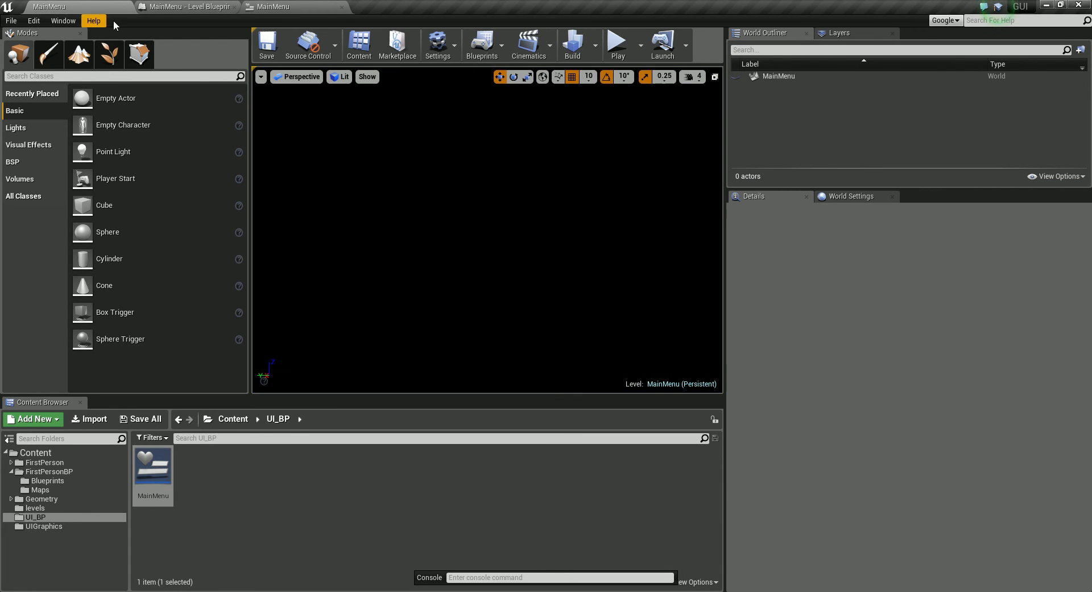
Re-enter the NewGame button's render scale in the MainMenu widget, trying 1.2 before setting X and Y to 1.0.
click(289, 11)
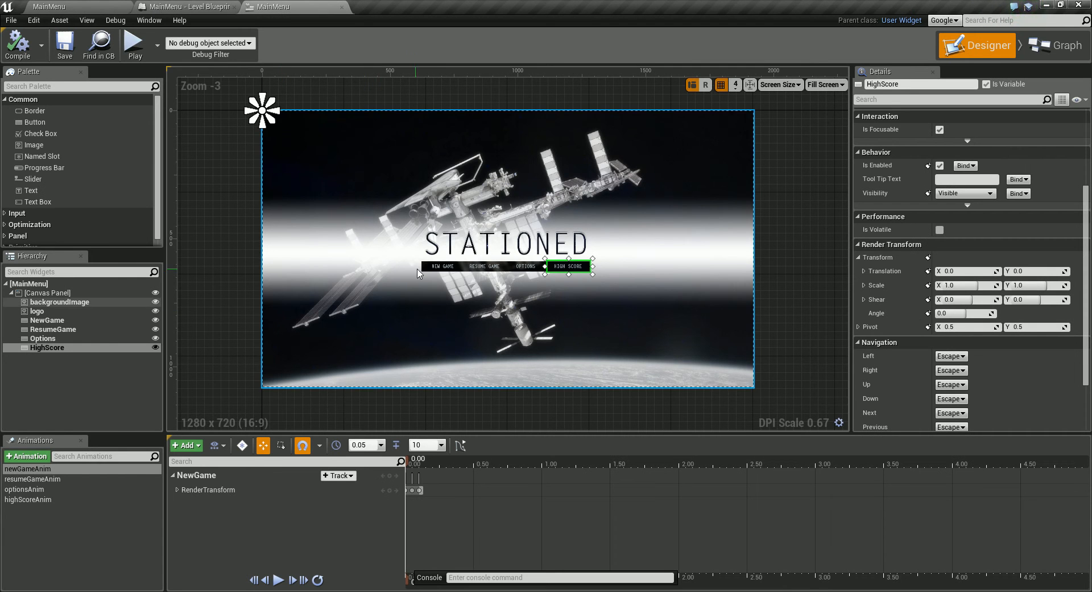
click(435, 267)
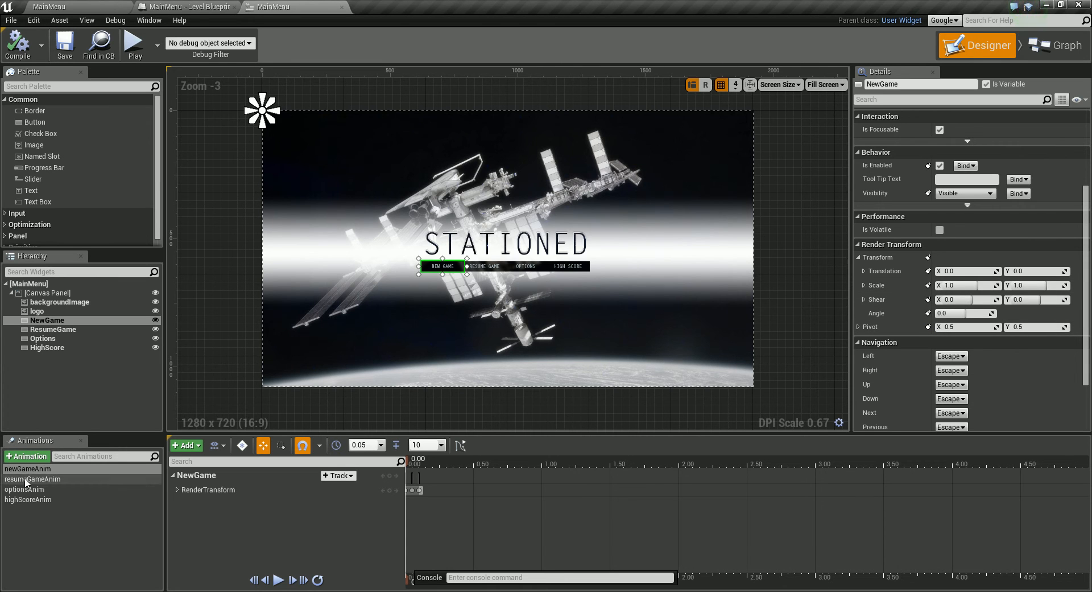
click(949, 285)
text(1.2)
key(Return)
key(Return)
click(1017, 286)
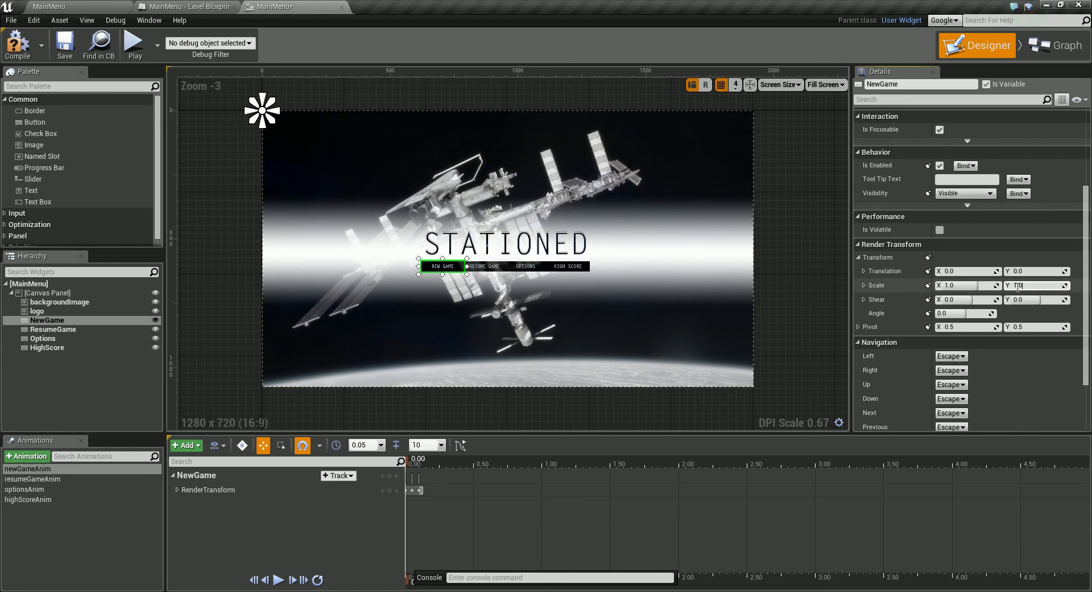
key(Return)
text(1.0)
key(Return)
click(786, 316)
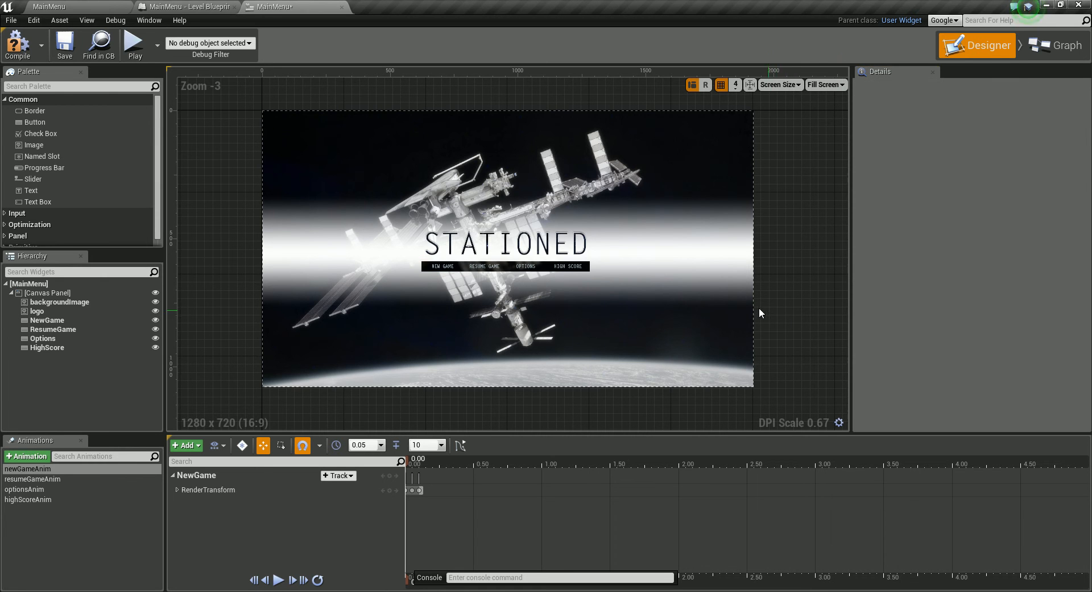
click(444, 269)
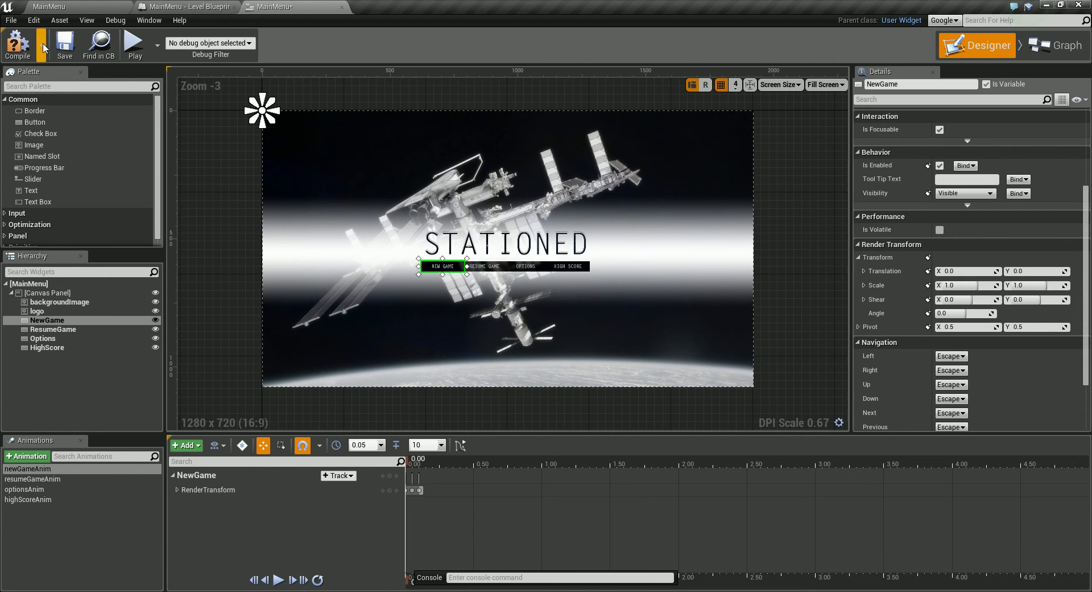
Compile and save the widget with the re-entered NewGame scale, play the level to test the menu, and stop it.
click(65, 45)
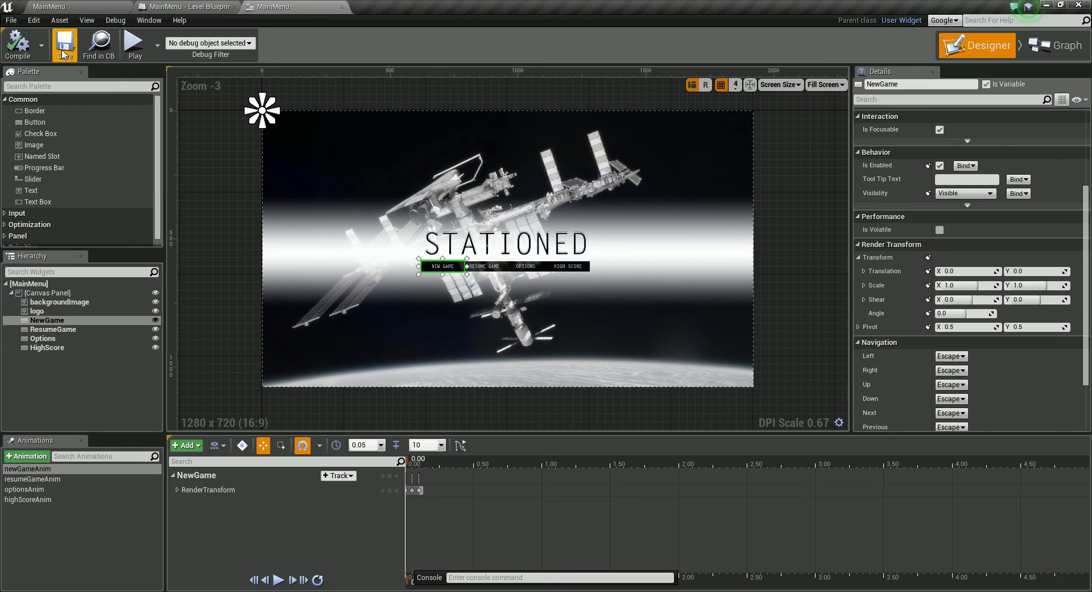
click(63, 8)
click(617, 44)
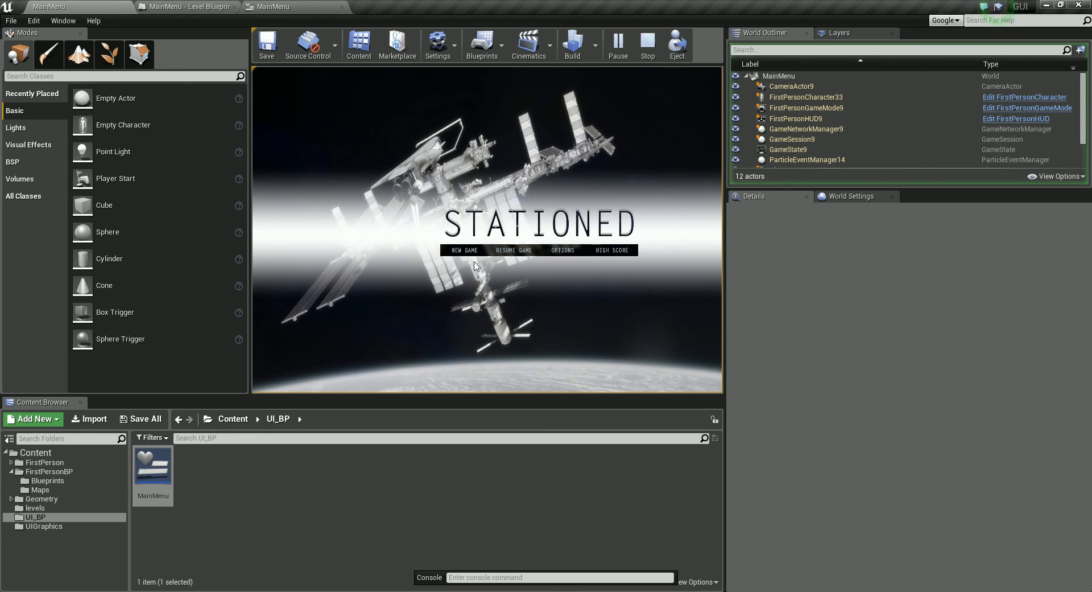
key(Escape)
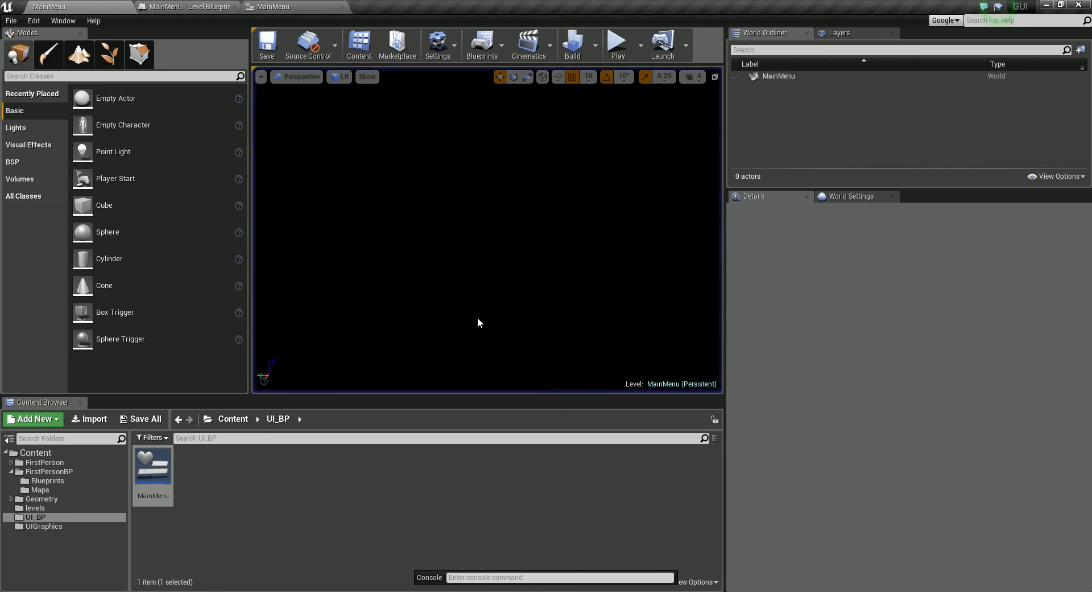
click(478, 318)
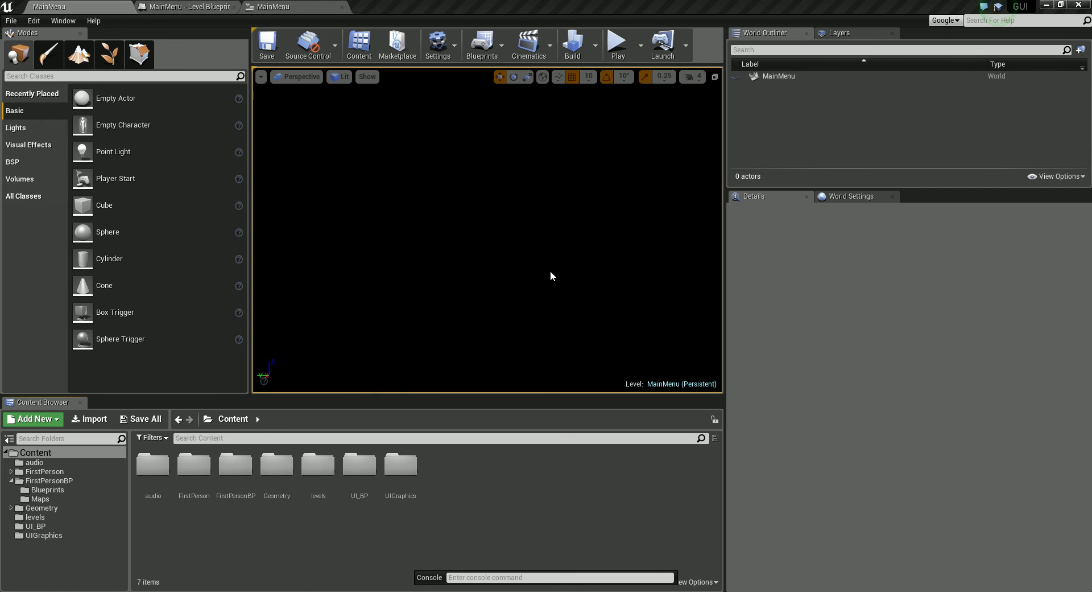
Assign Click_On as the pressed sound and Pin_Drop as the hovered sound in the NewGame button's style.
click(8, 462)
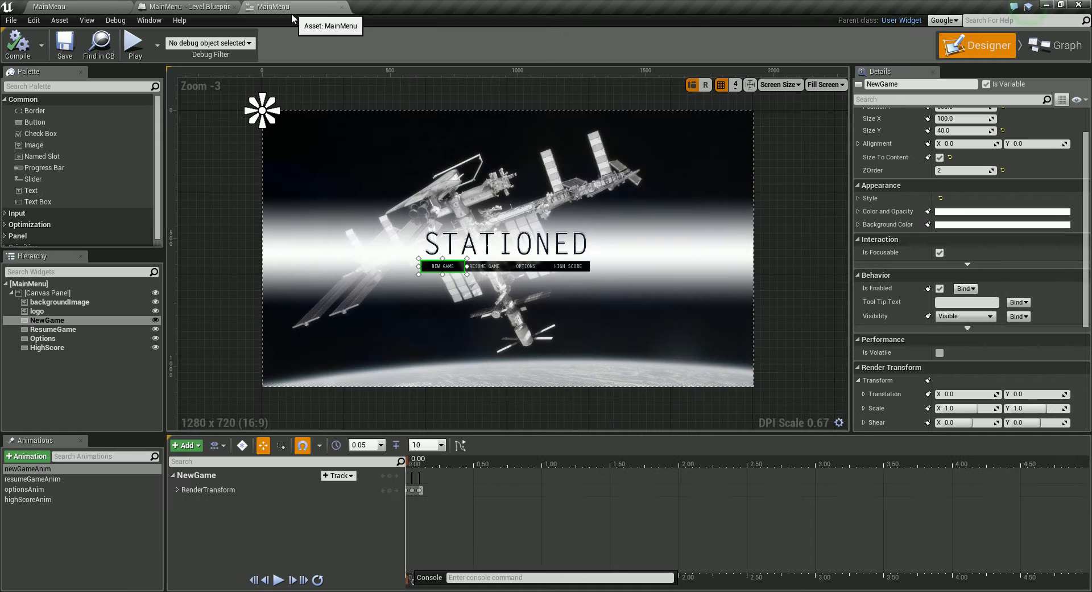
click(287, 8)
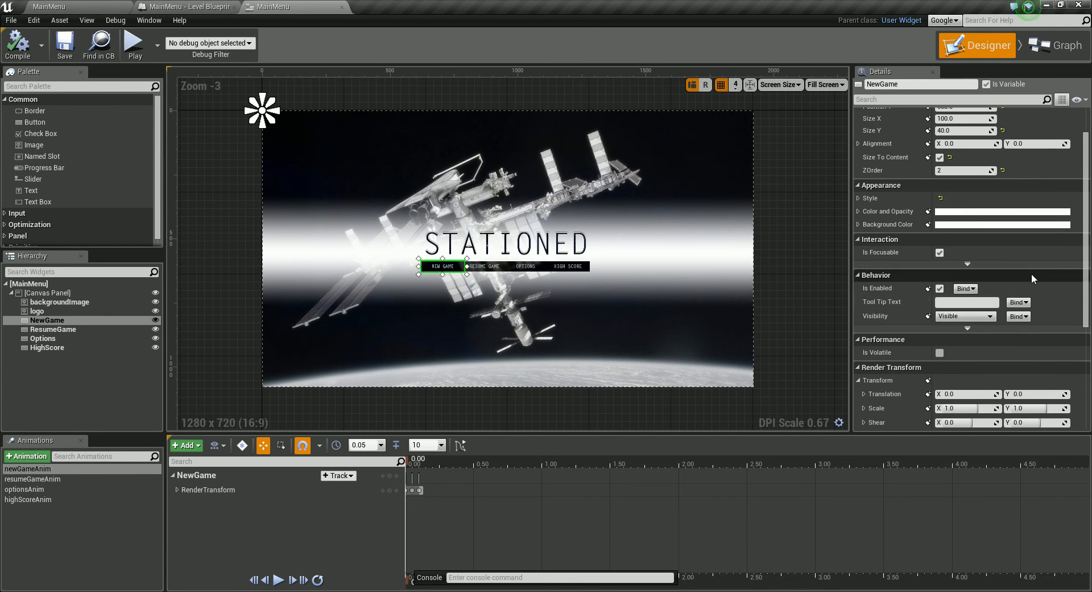
drag(1087, 258, 1087, 251)
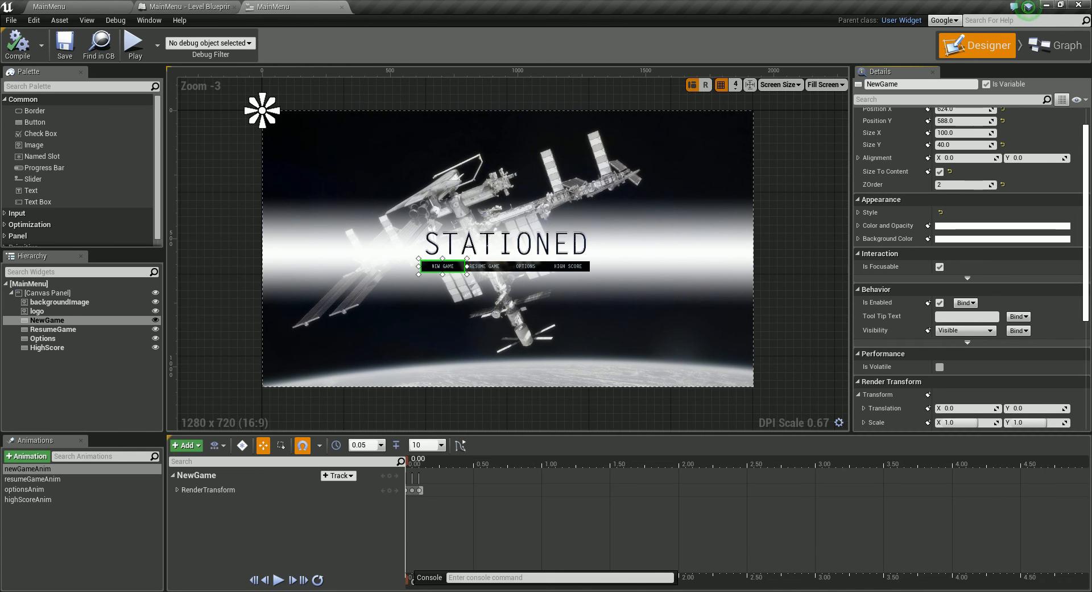
click(858, 212)
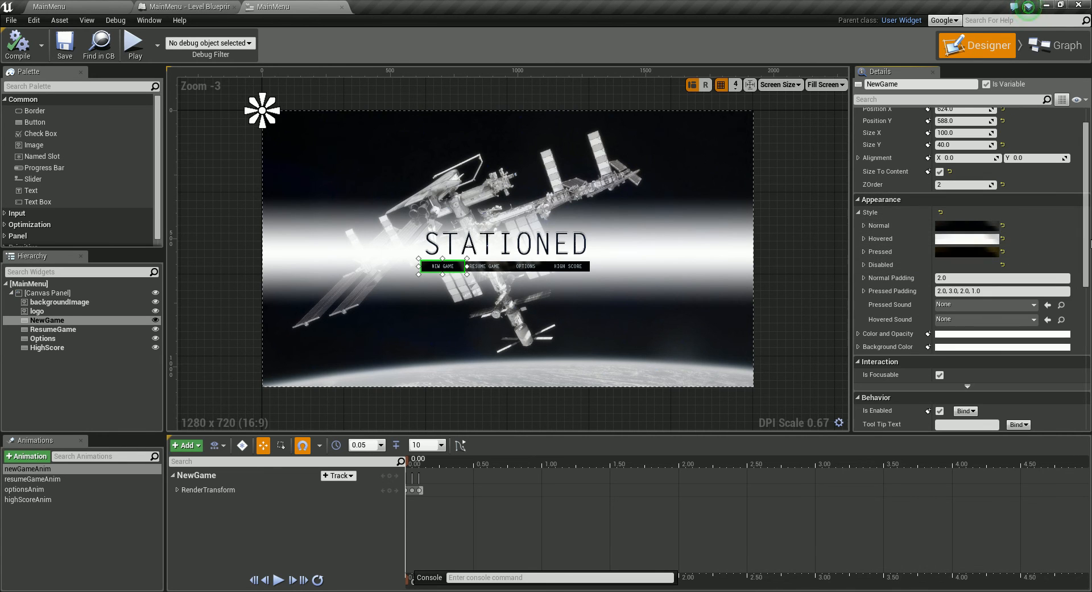
drag(1087, 244, 1088, 281)
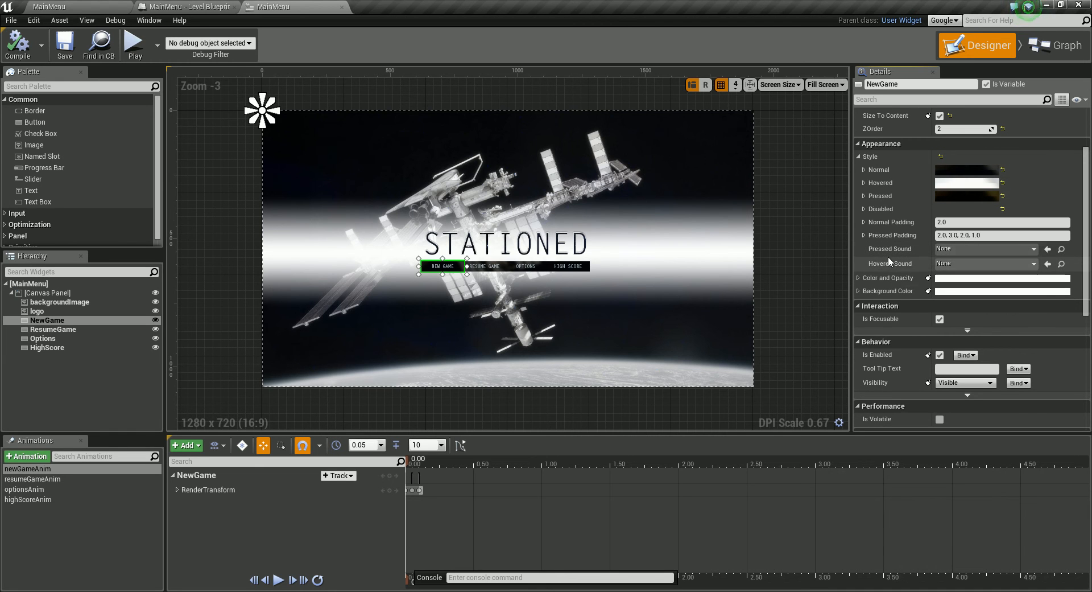
click(1032, 250)
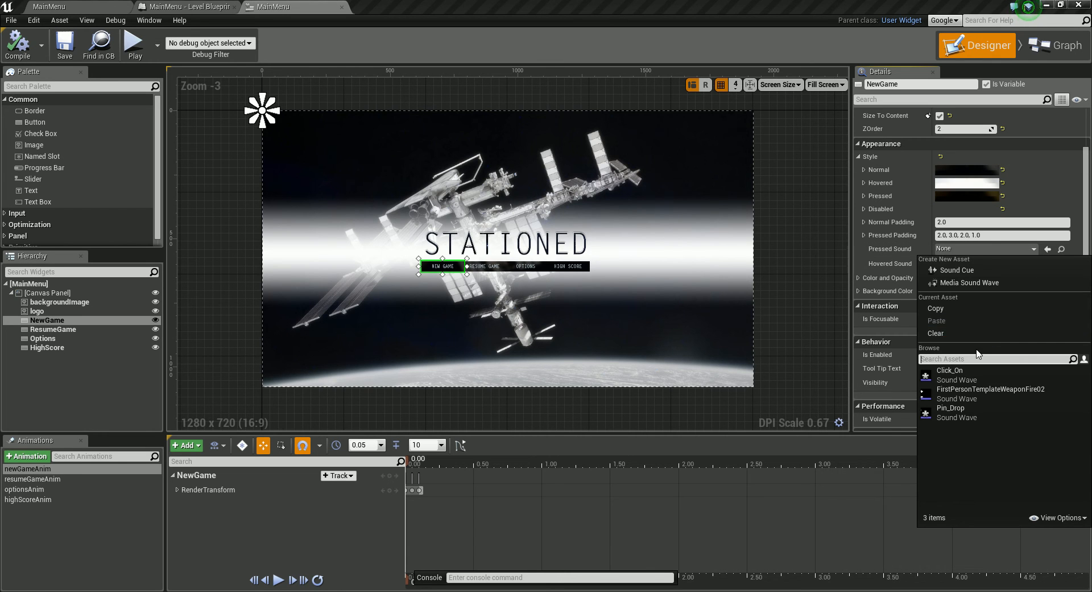
click(964, 373)
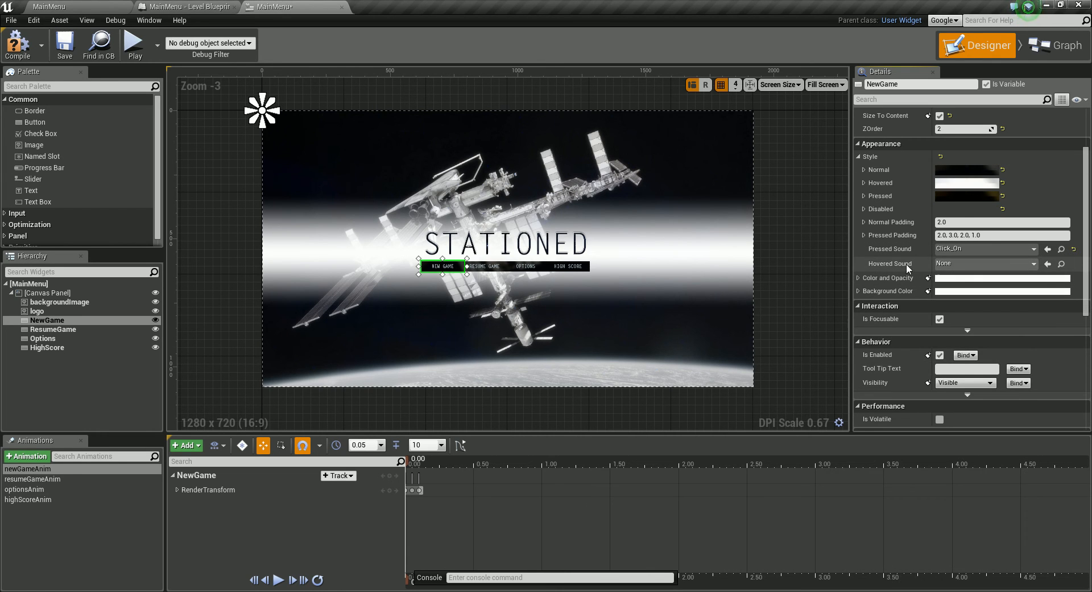
click(1028, 264)
click(975, 421)
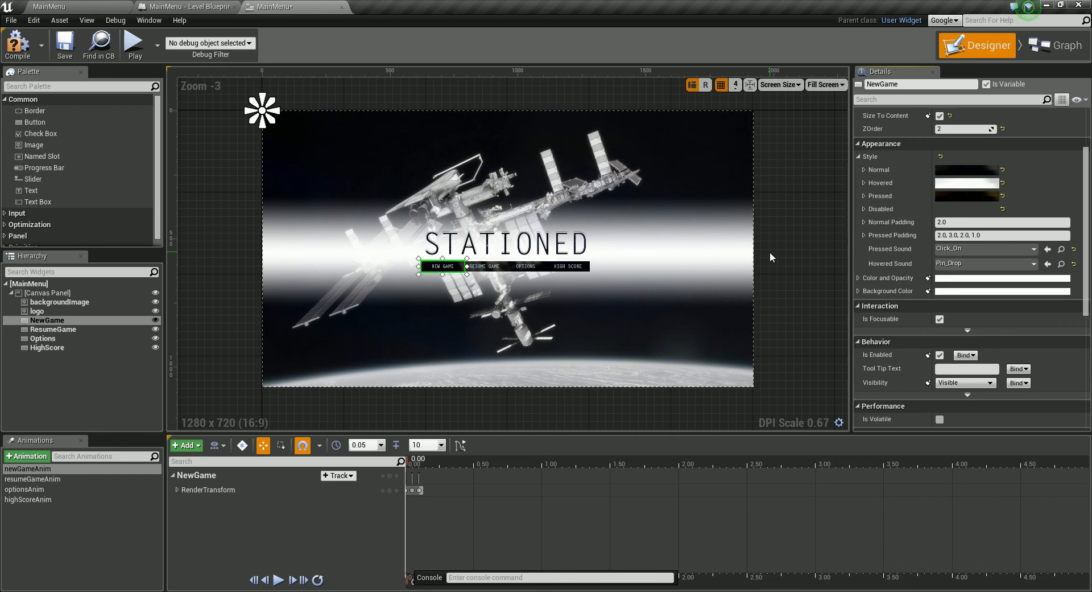
Compile and save the MainMenu widget, play the level, and test the New Game button's hovered and pressed sounds.
click(19, 46)
click(65, 46)
click(74, 6)
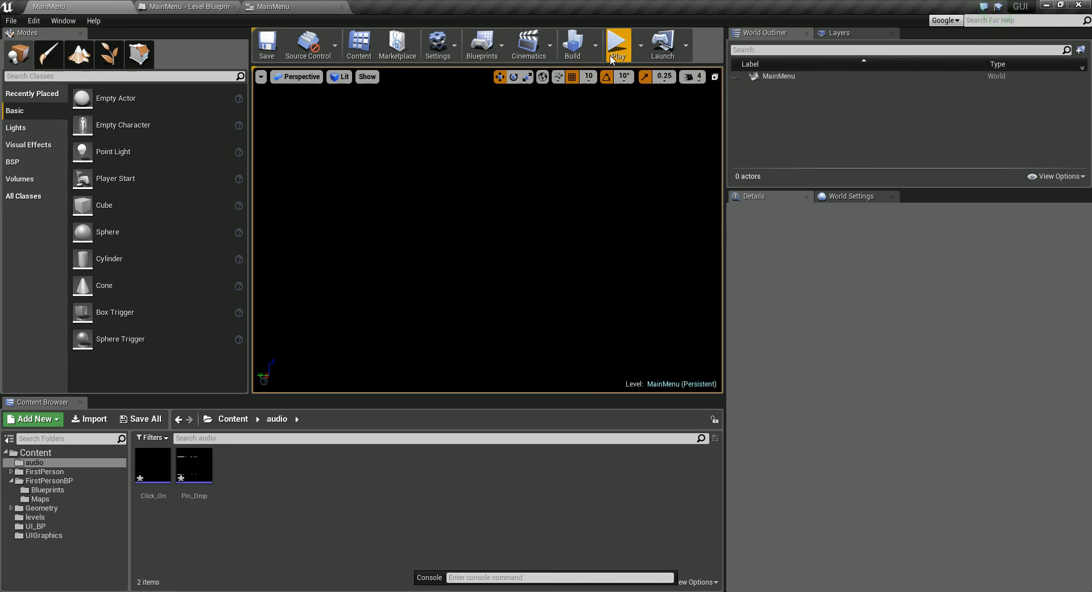
click(614, 50)
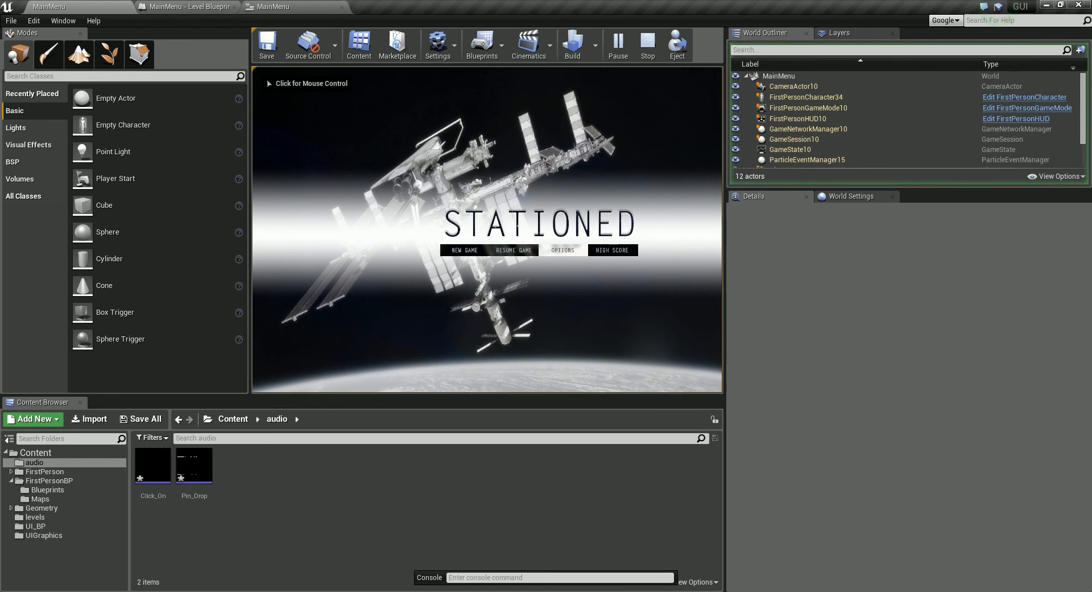
click(464, 250)
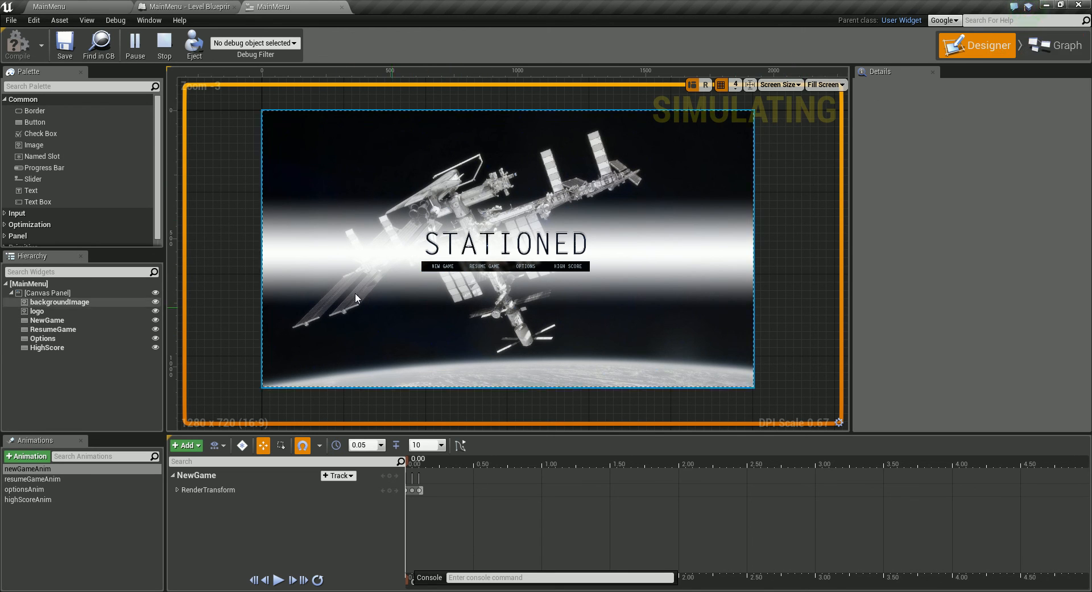
Bring up the NewGame click event in the MainMenu widget's event graph and end the running play session.
click(1028, 46)
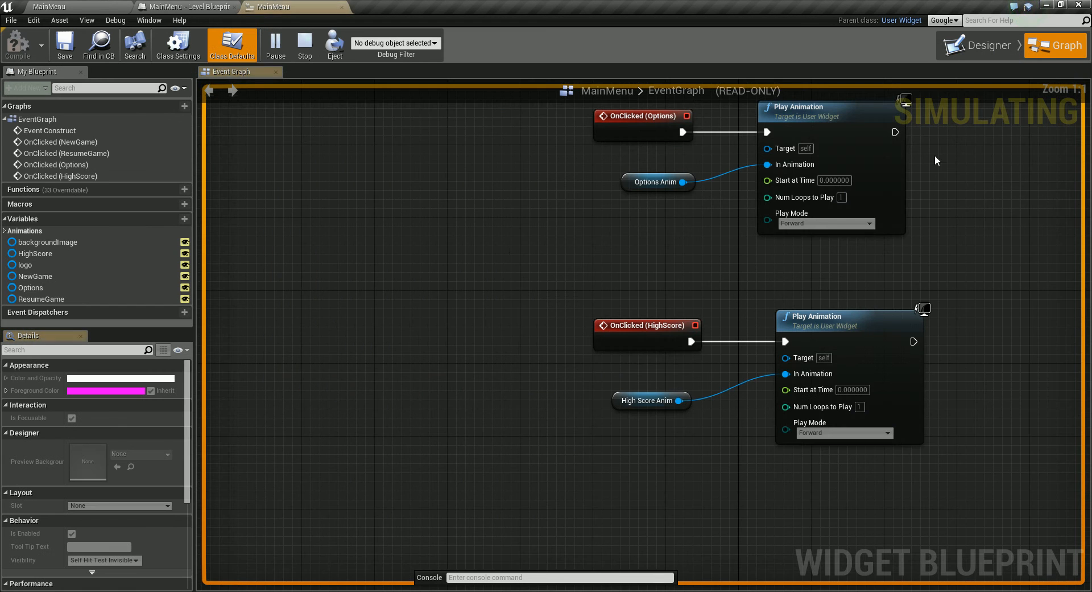
right_drag(862, 292, 632, 409)
right_drag(555, 283, 608, 536)
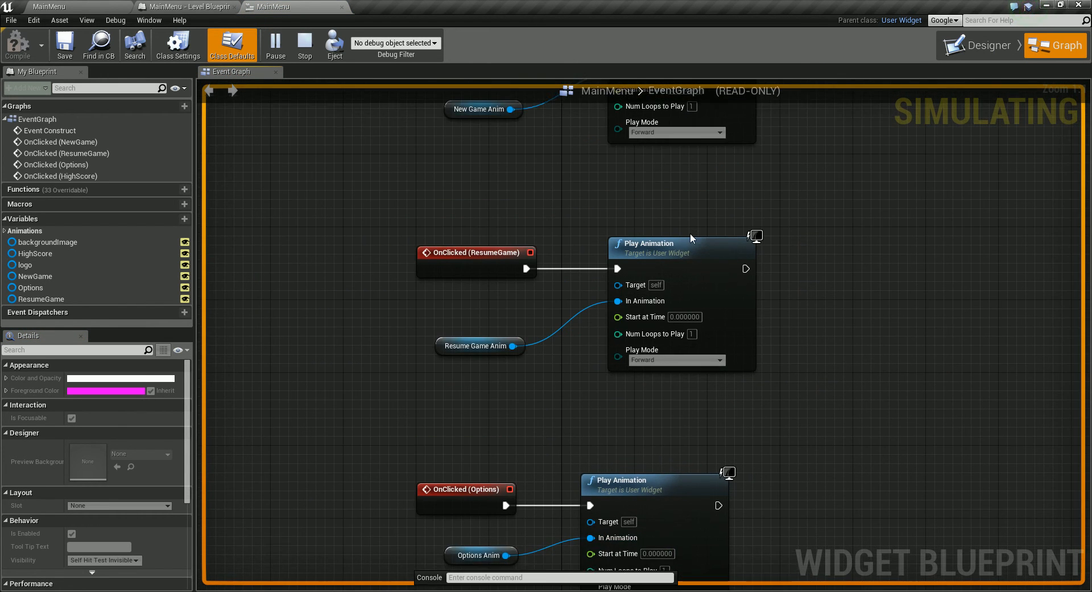
right_drag(694, 217, 603, 409)
right_drag(595, 295, 604, 301)
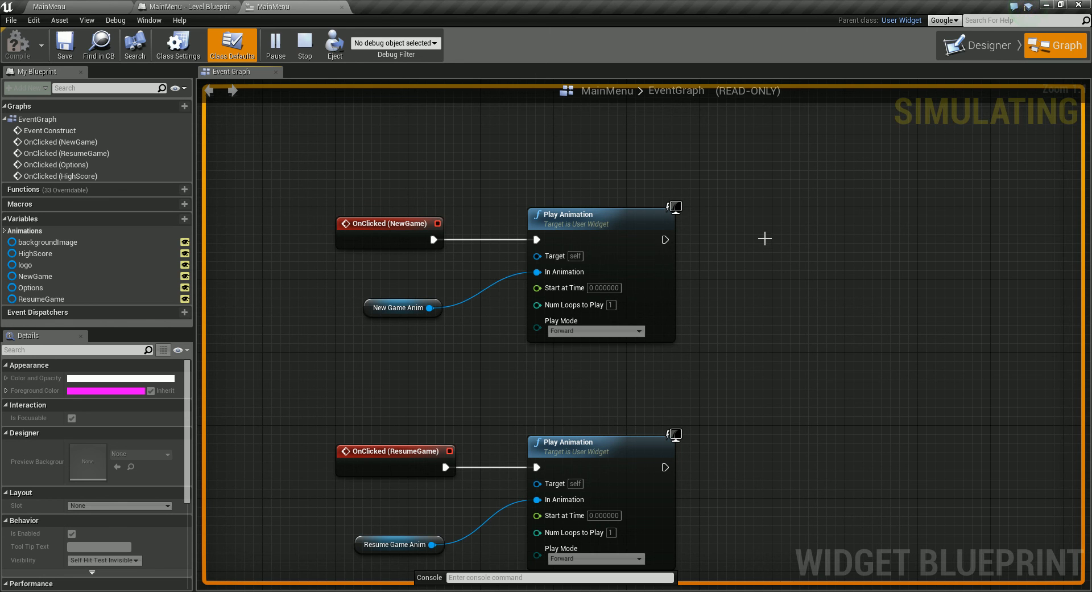
click(606, 222)
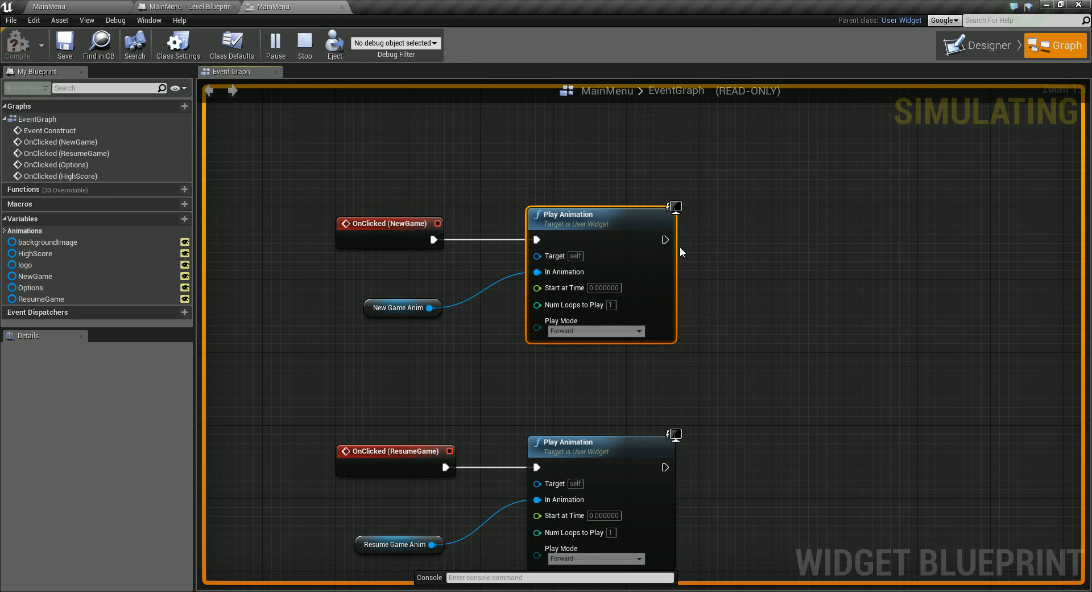
click(48, 6)
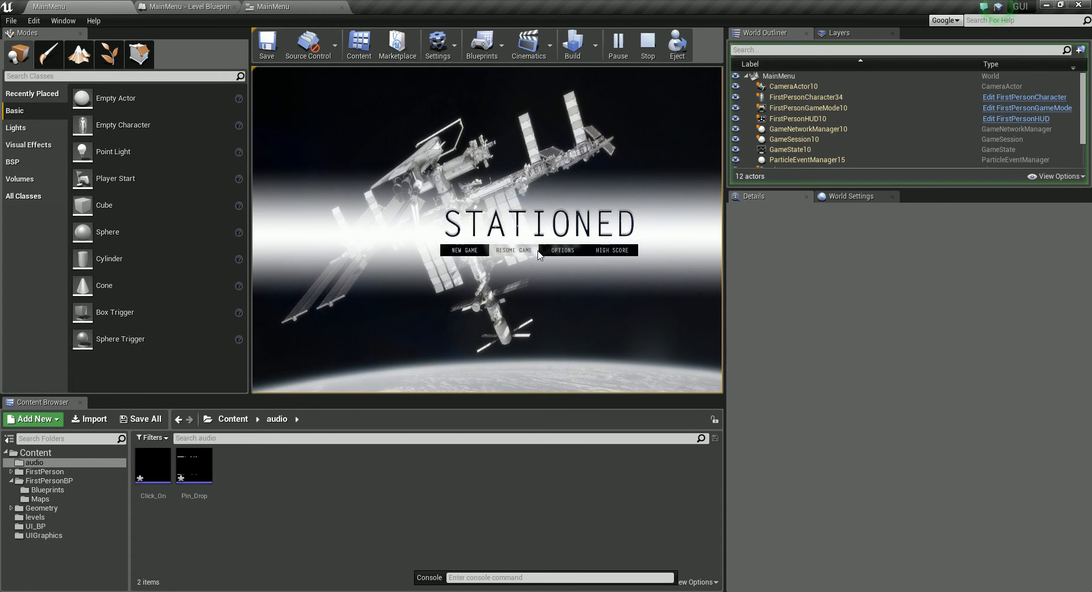
key(Escape)
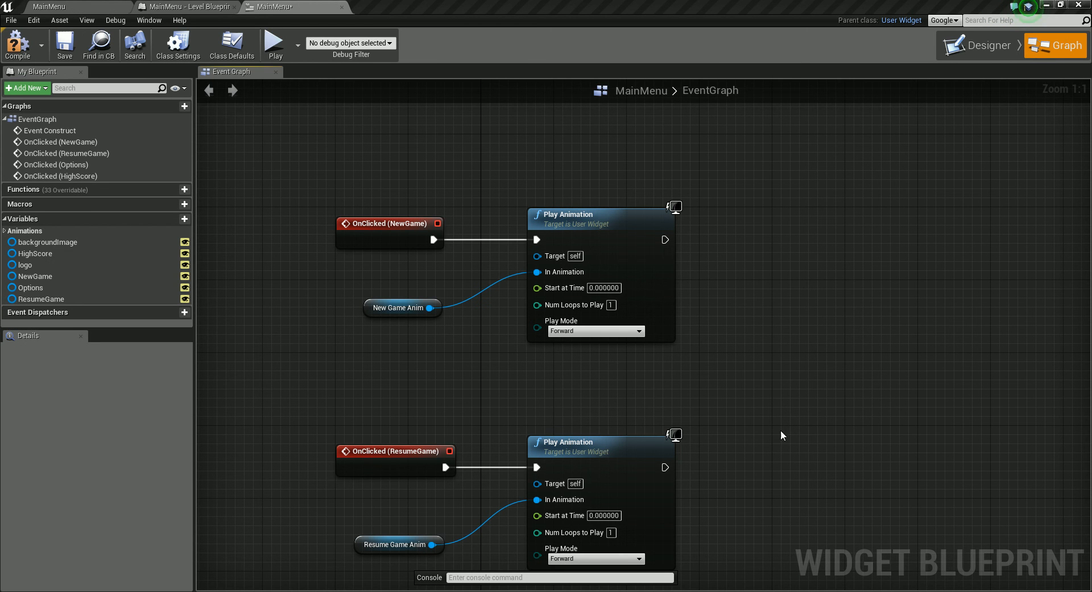
Add an Open Level node after the NewGame event's Play Animation node and line it up beside it.
click(603, 212)
drag(664, 240, 676, 241)
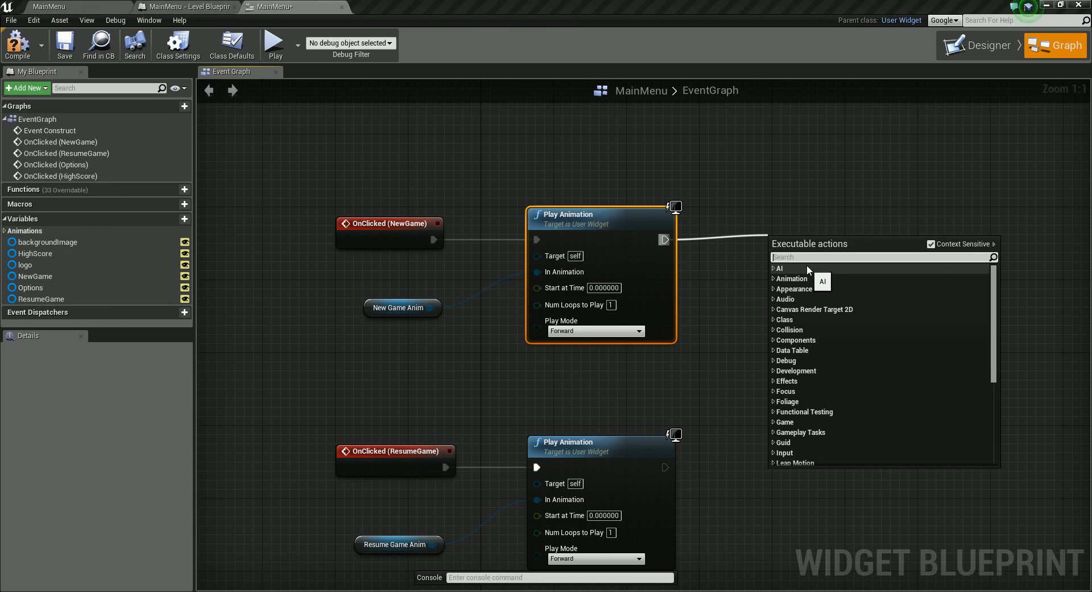
text(openle)
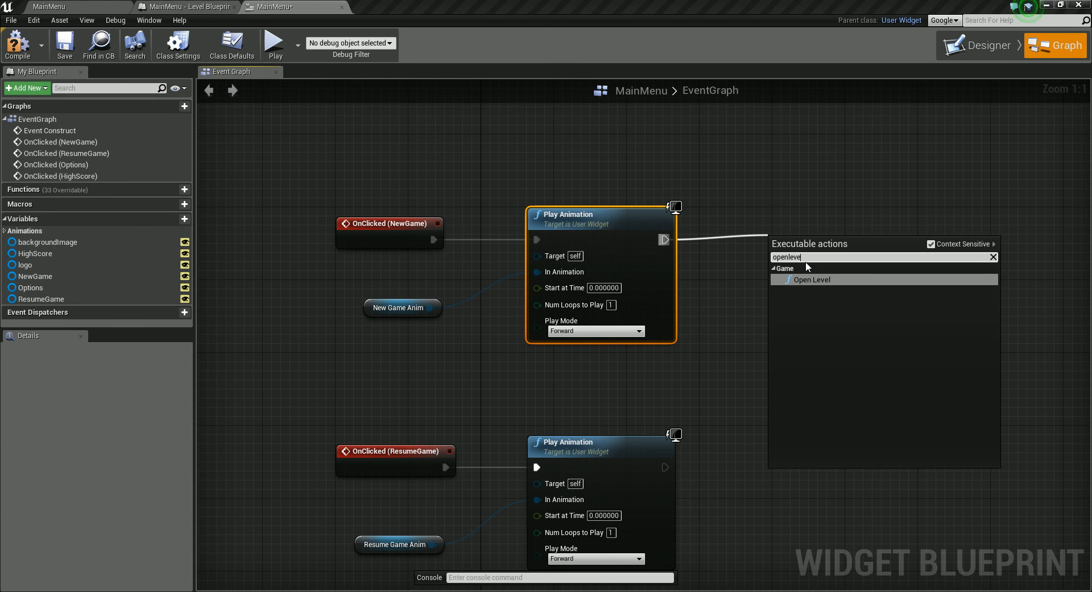
text(ve)
key(Return)
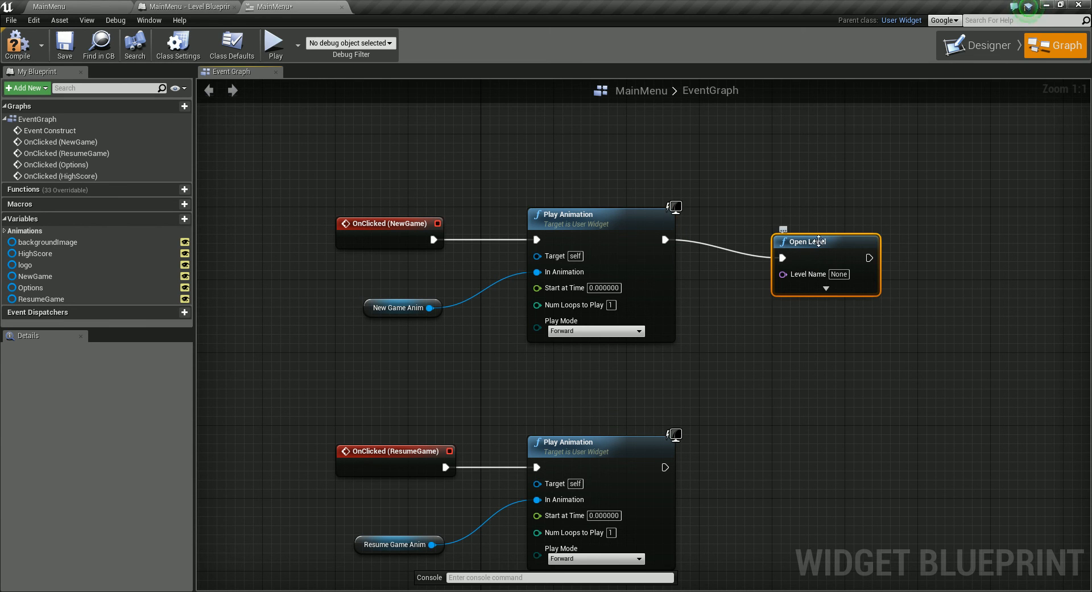
drag(819, 244, 792, 225)
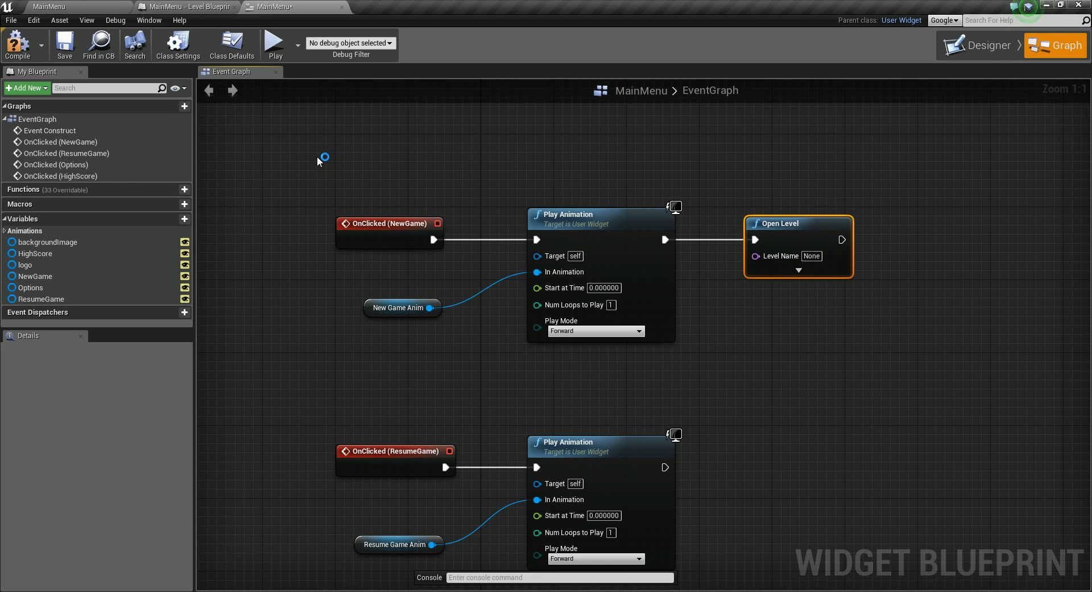
Copy the FirstPersonExampleMap name from the levels folder into the Open Level node's Level Name and move the node closer to Play Animation.
click(78, 8)
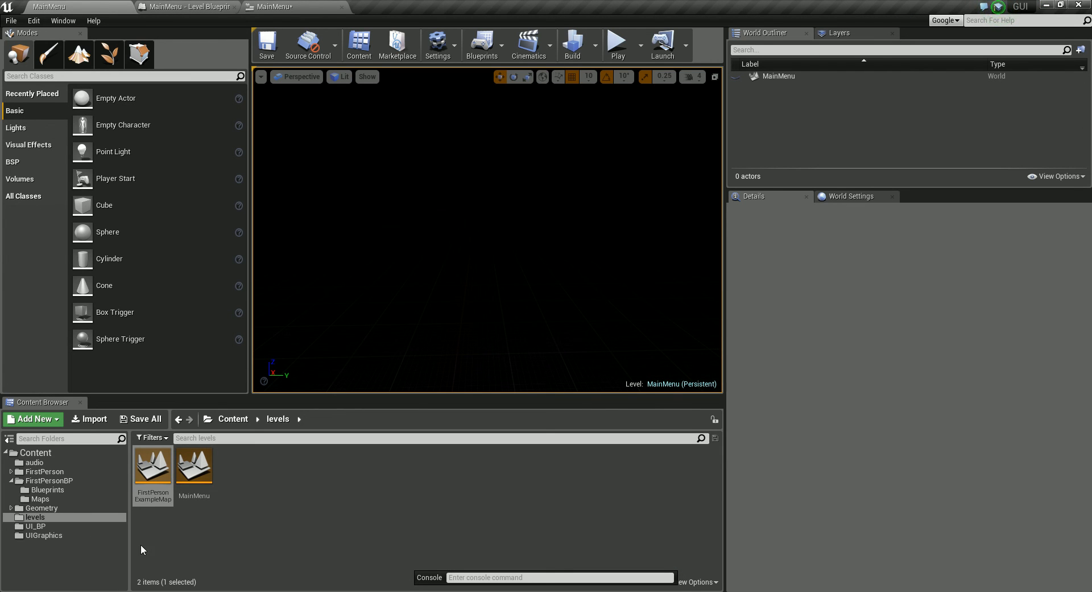
click(159, 500)
key(ctrl+c)
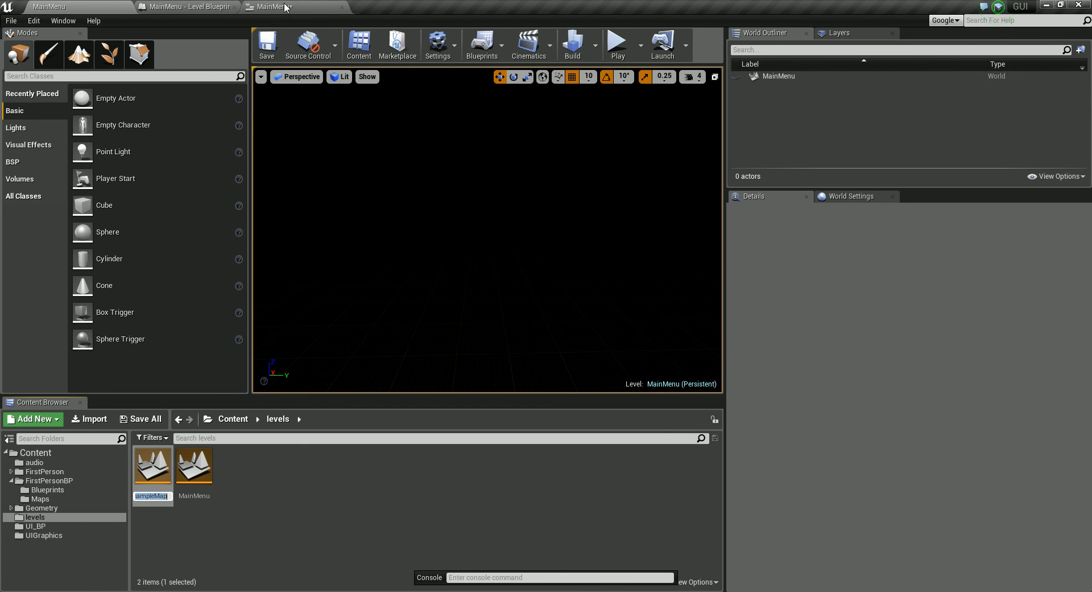
click(281, 8)
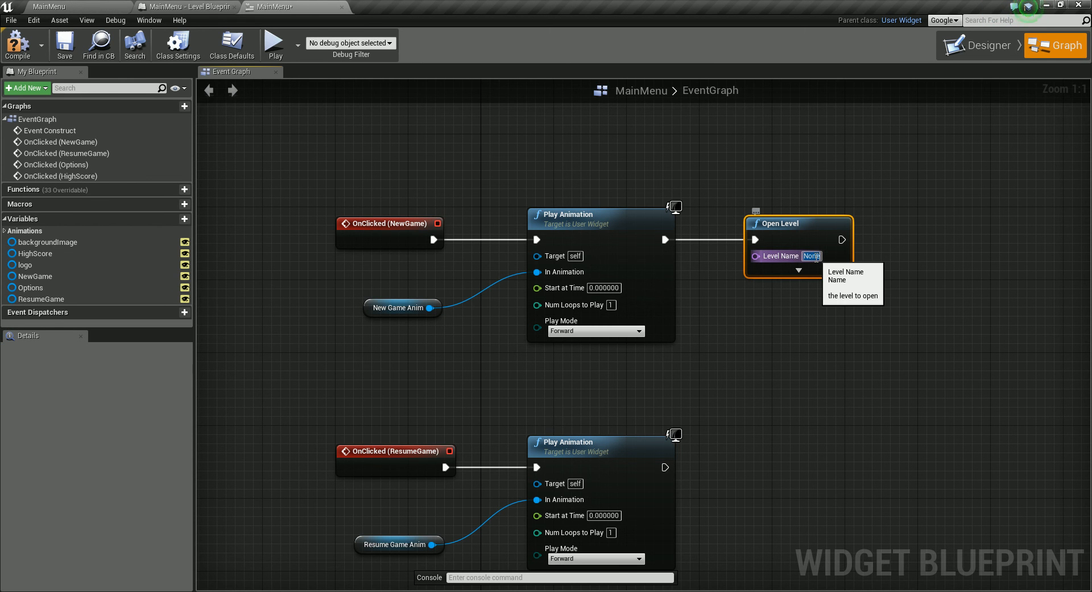
key(BackSpace)
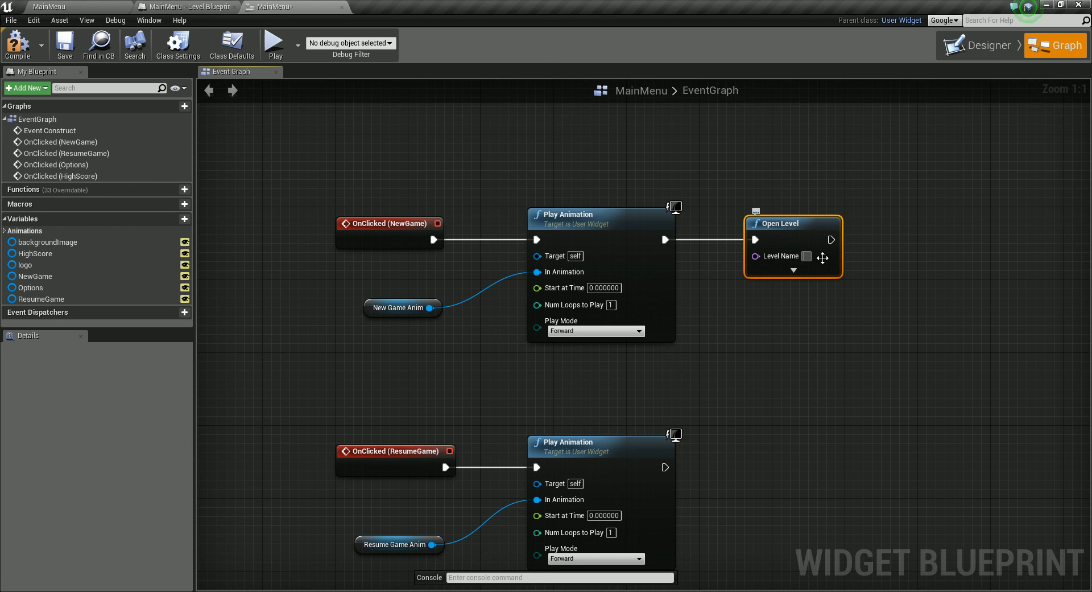
key(ctrl+v)
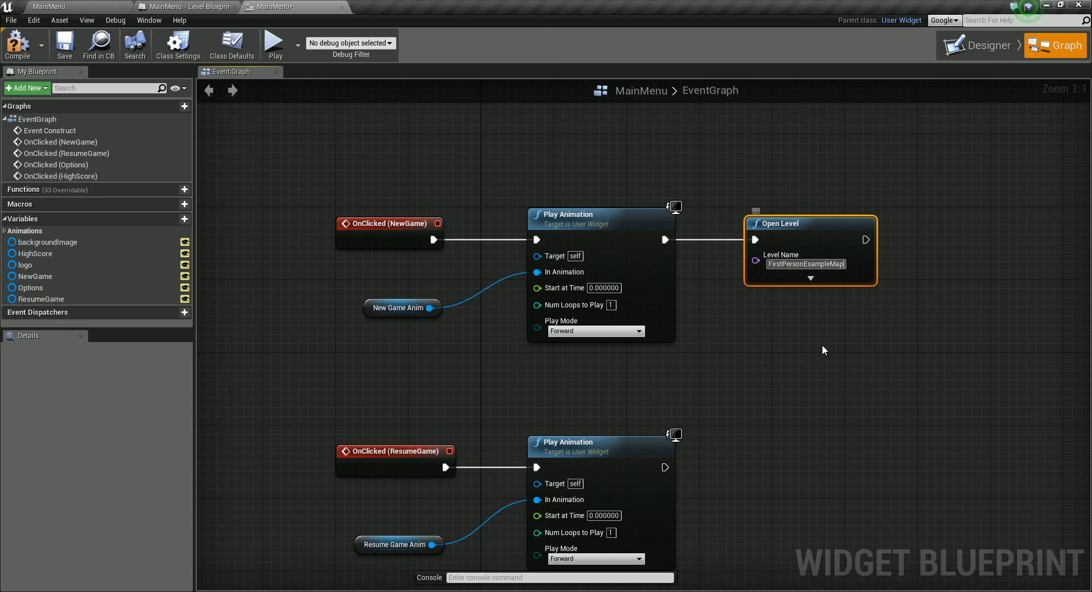
drag(807, 227, 789, 228)
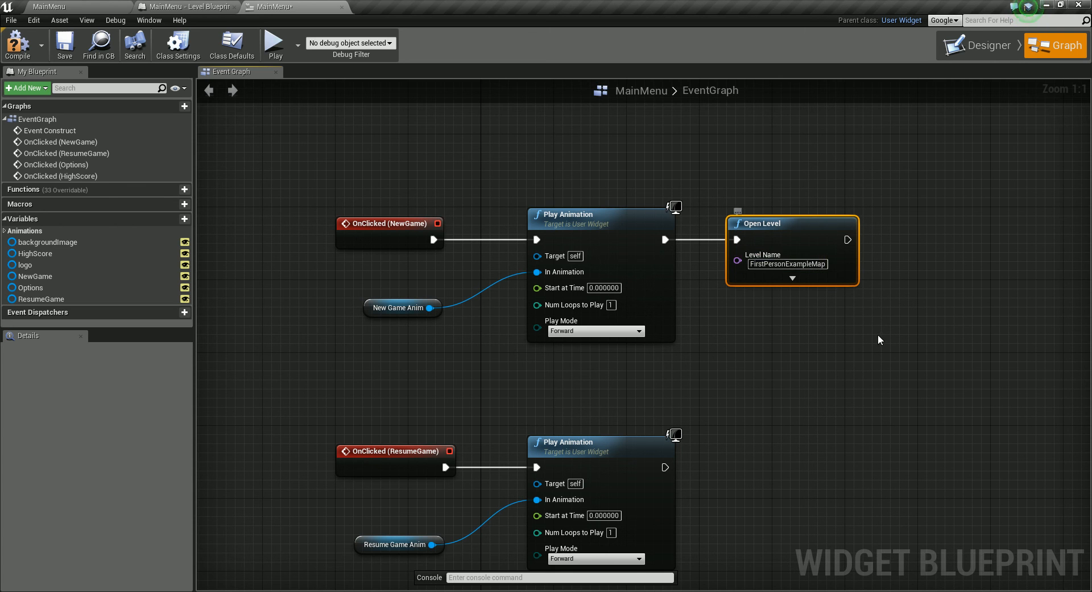
Add a Remove from Parent node after Open Level, and compile and save the MainMenu widget.
drag(852, 240, 917, 234)
text(remove)
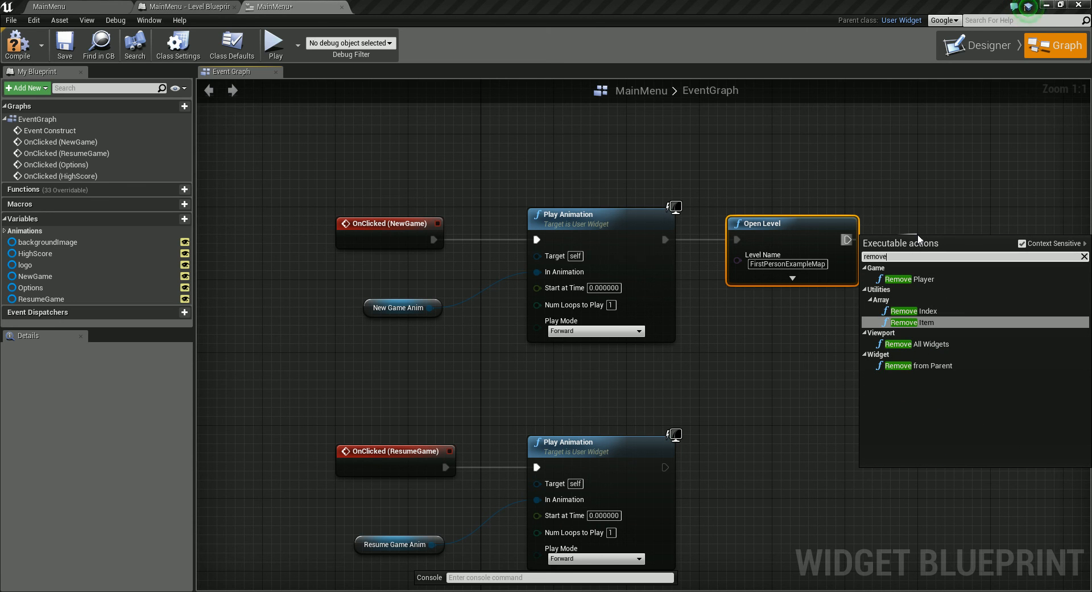
text(fr)
key(Return)
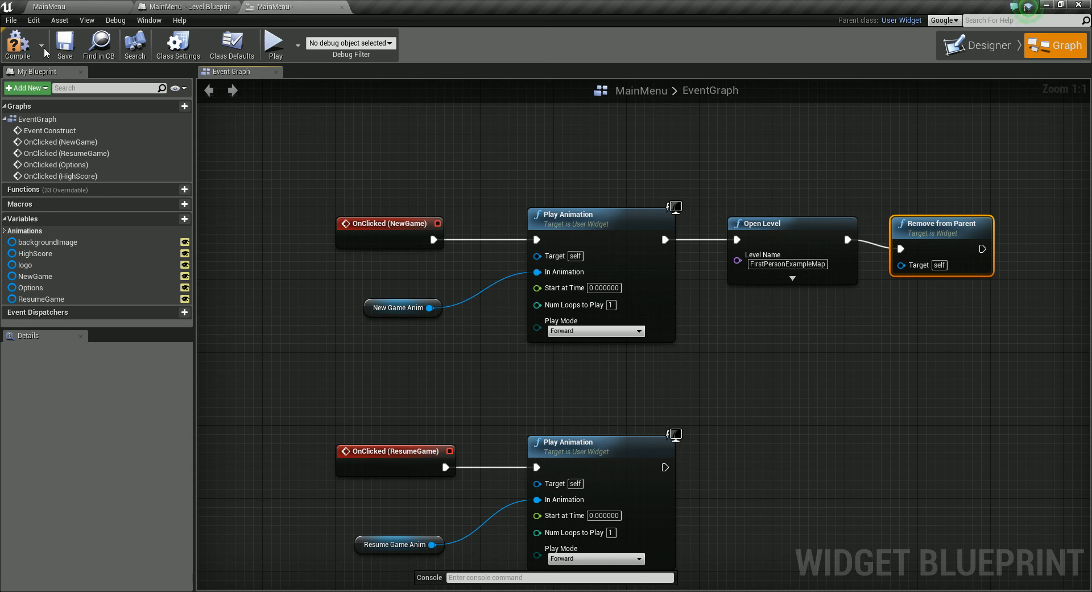
click(69, 51)
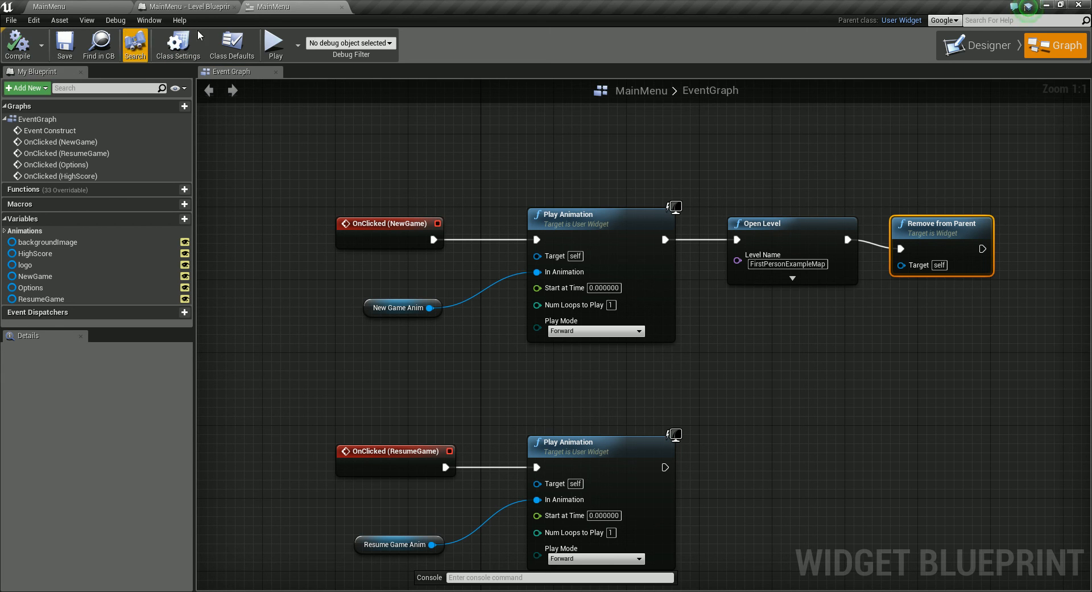
Play the MainMenu level, start a new game from the menu, walk around the loaded level, and stop the session.
click(102, 7)
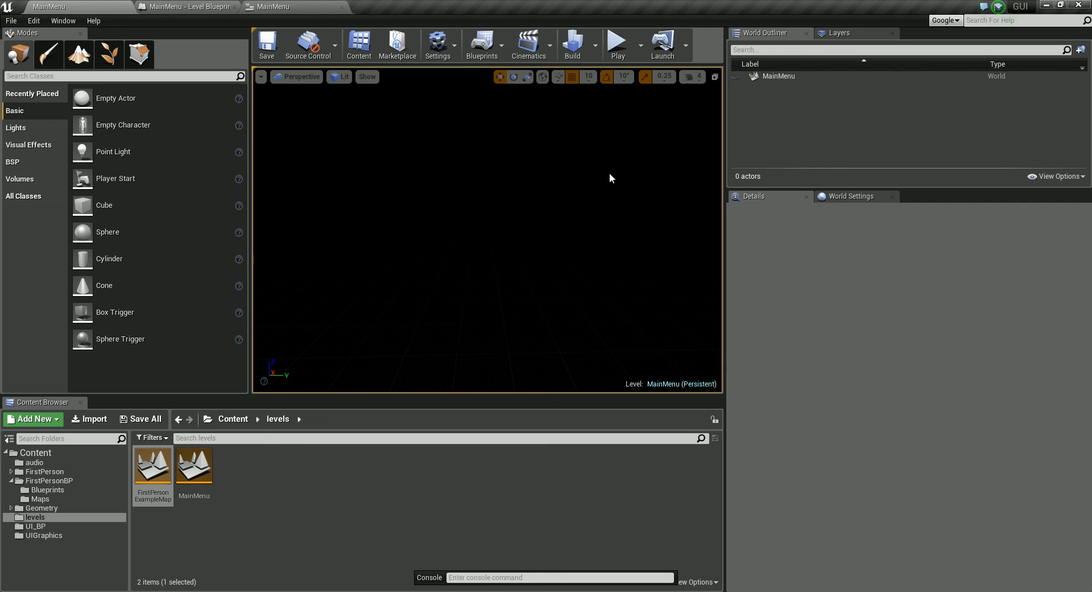
click(619, 46)
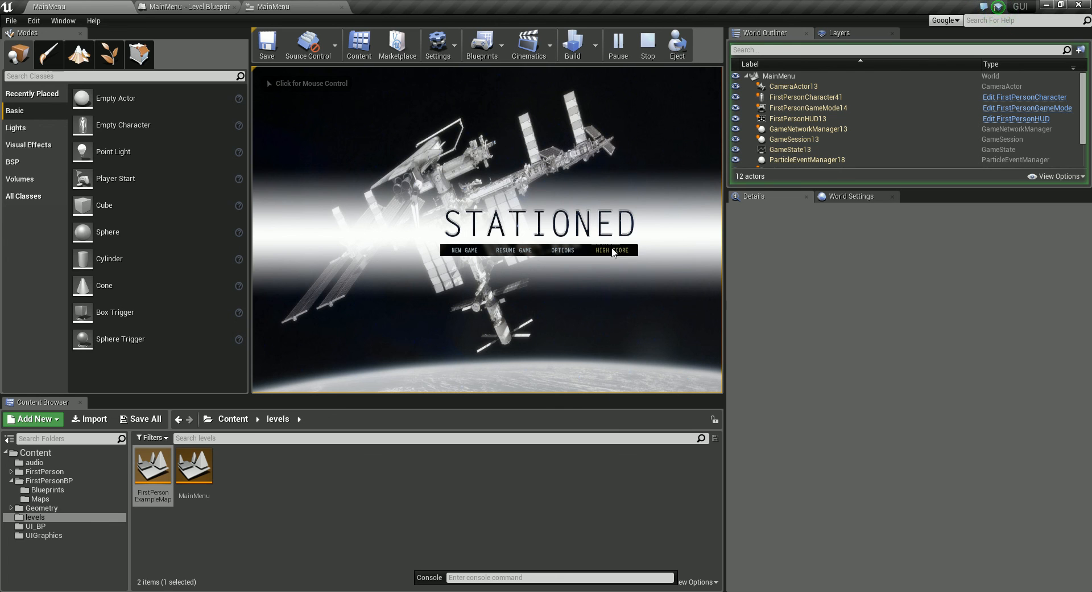
click(468, 251)
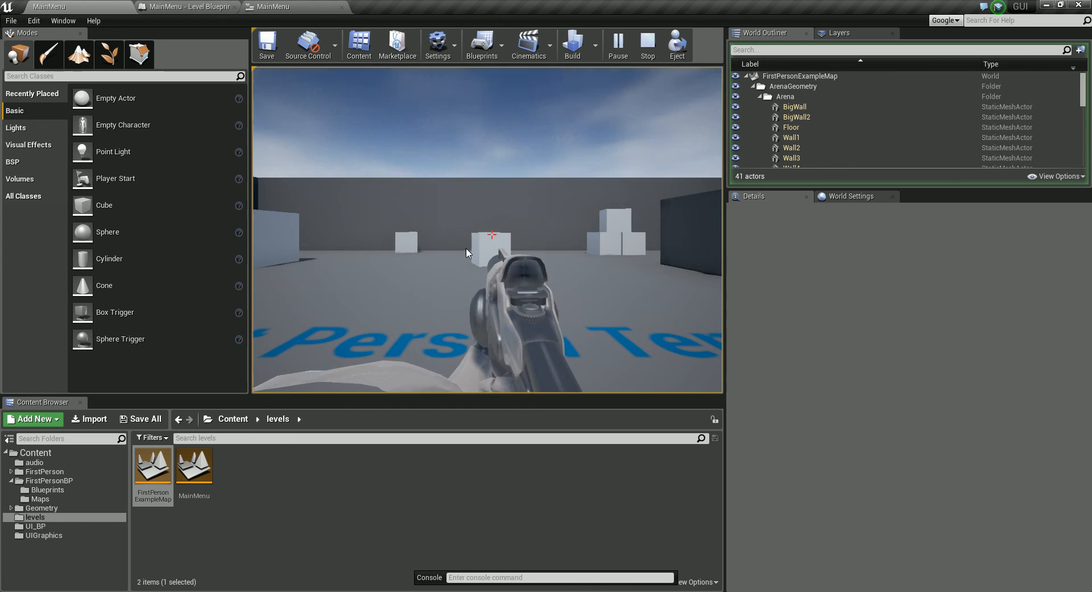
click(417, 279)
key(w)
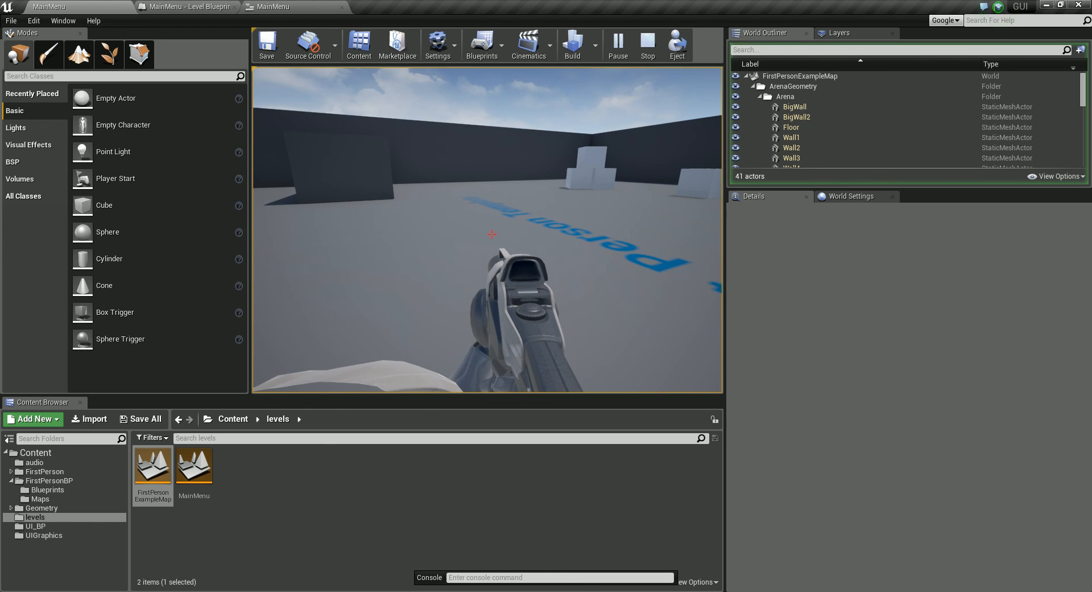
key(Escape)
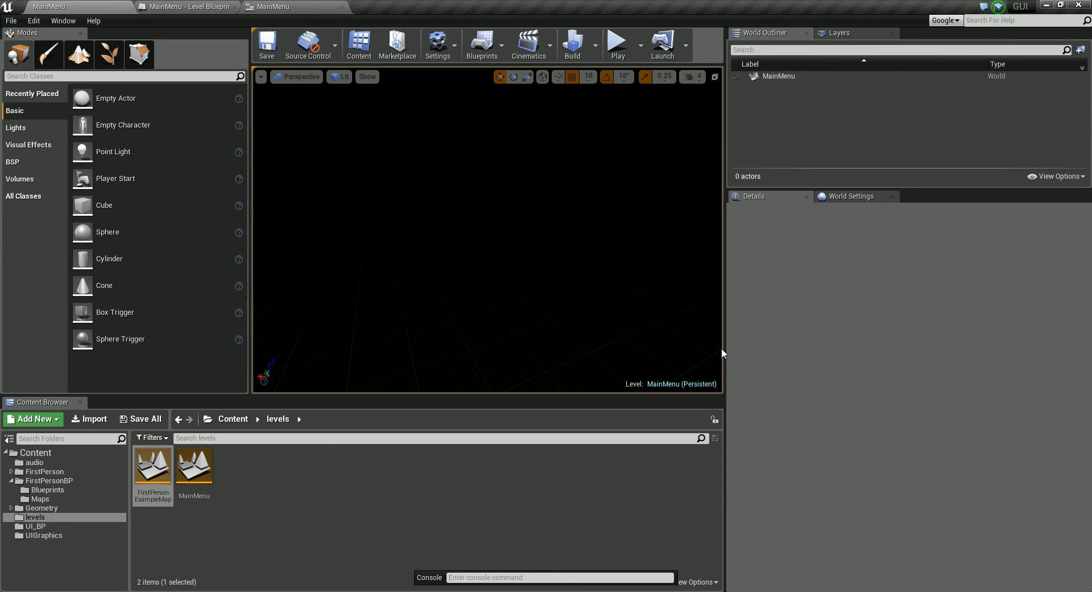